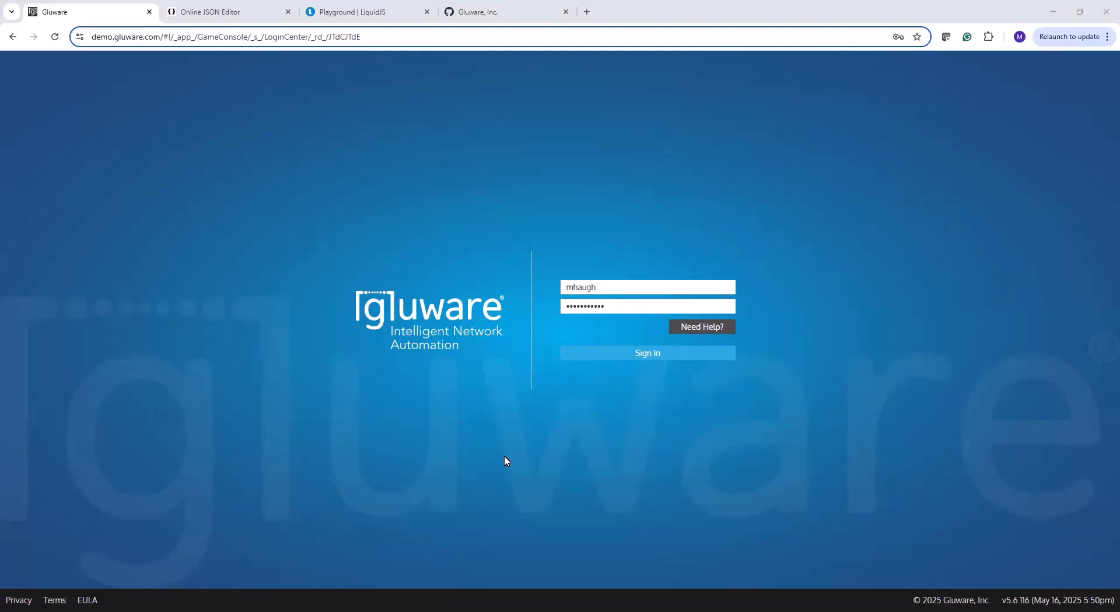
- Sign in with the prefilled credentials and open the Network RPA Workflow Library
{"action": "left_click", "coordinate": [635, 358]}
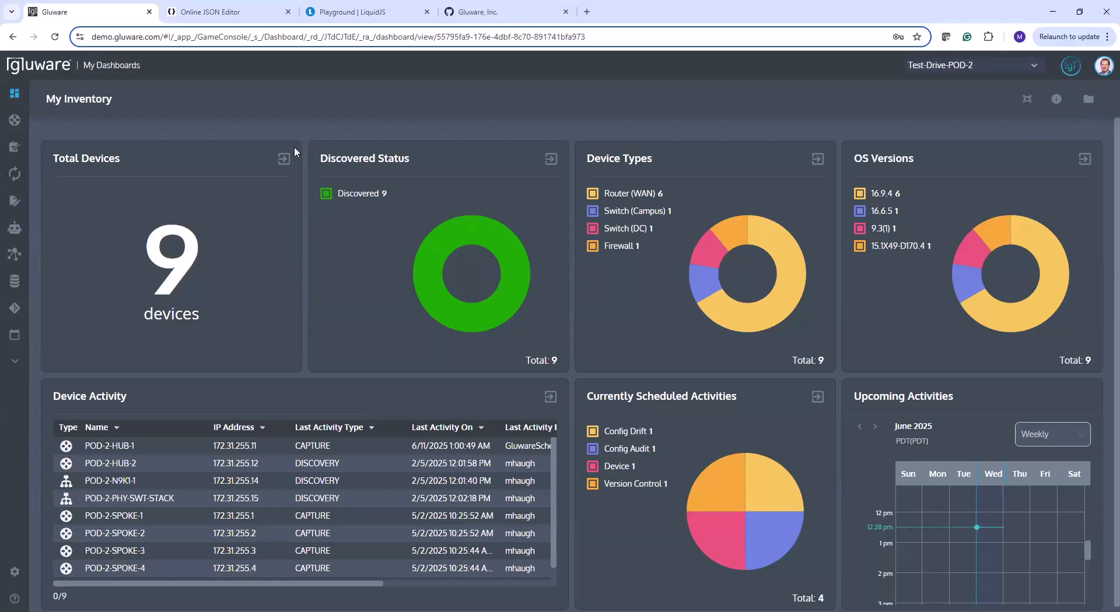
{"action": "mouse_move", "coordinate": [98, 233]}
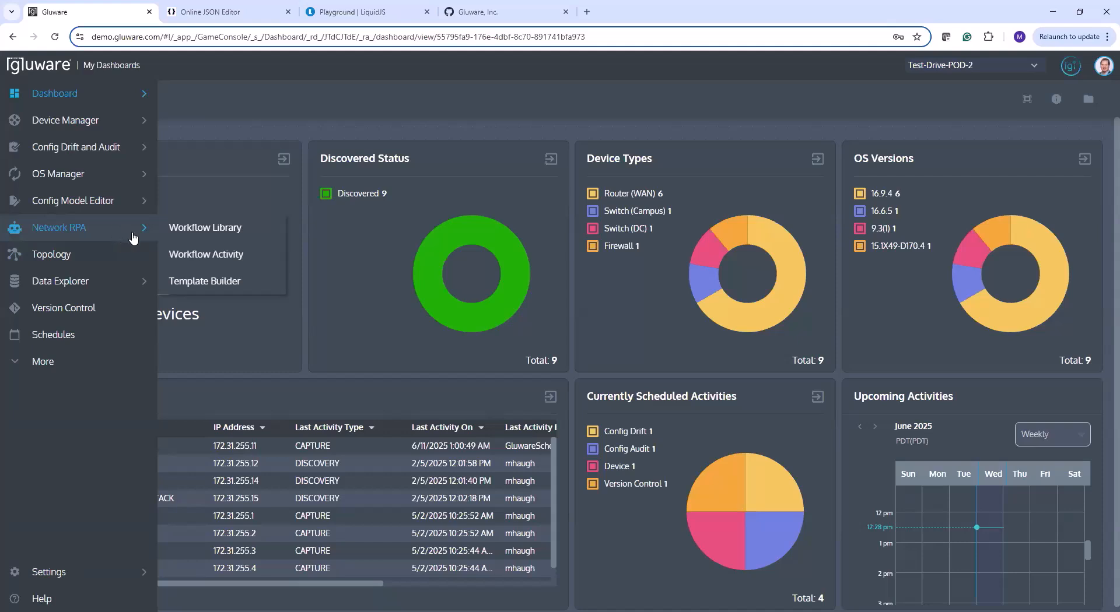
{"action": "left_click", "coordinate": [194, 233]}
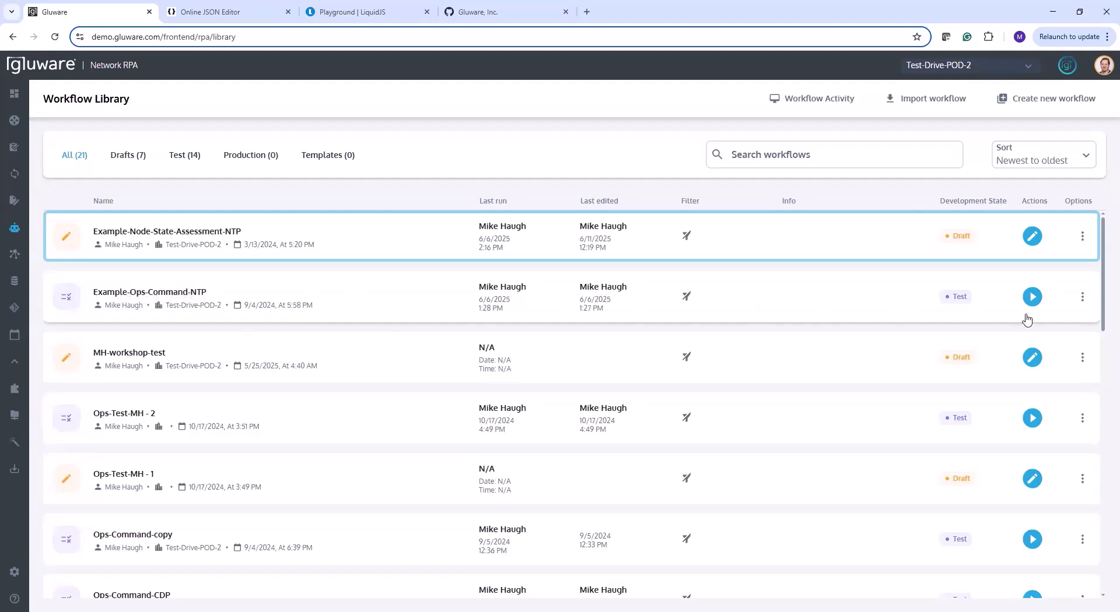
- Open the Example-Ops-Command-NTP workflow for editing
{"action": "left_click", "coordinate": [1082, 298]}
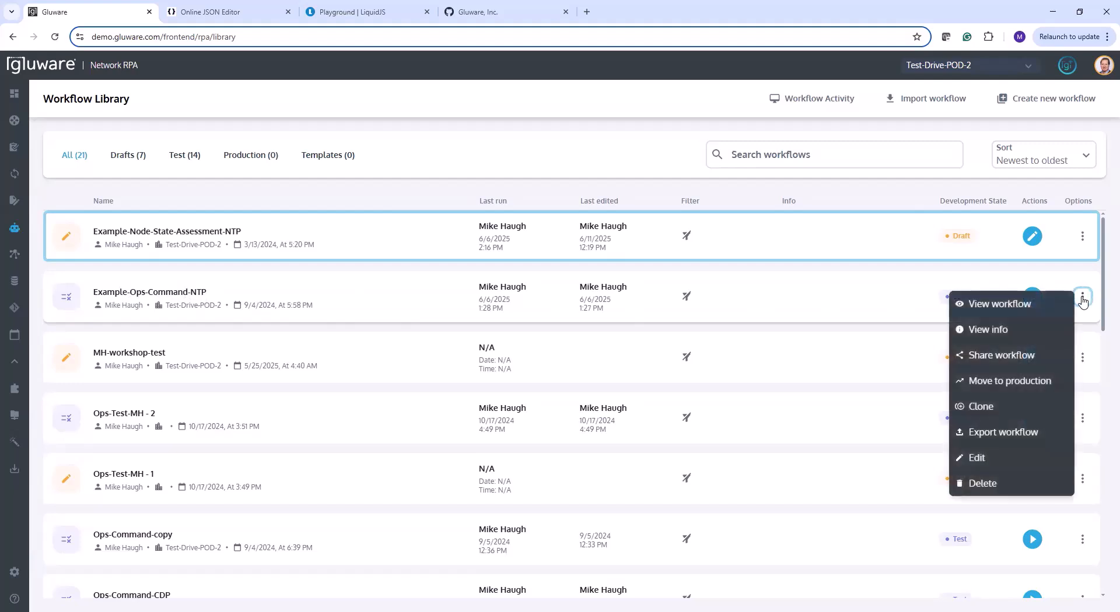
{"action": "left_click", "coordinate": [977, 458]}
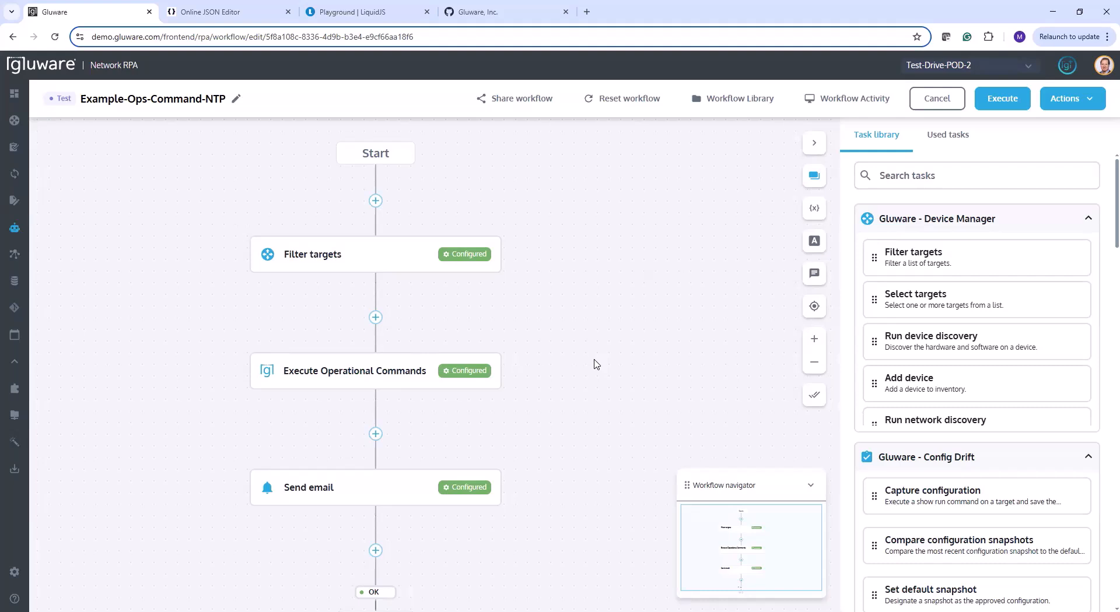
{"action": "left_click_drag", "start_coordinate": [579, 346], "coordinate": [565, 346]}
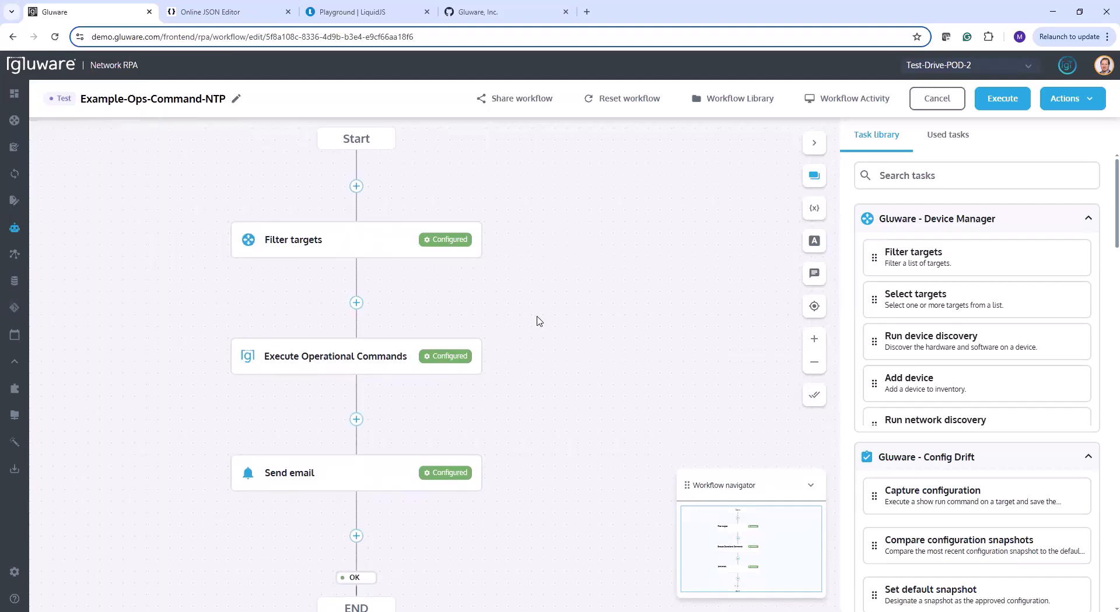
- Open the Execute Operational Commands task and review its vendor, operating system, command and advanced options
{"action": "left_click", "coordinate": [367, 357]}
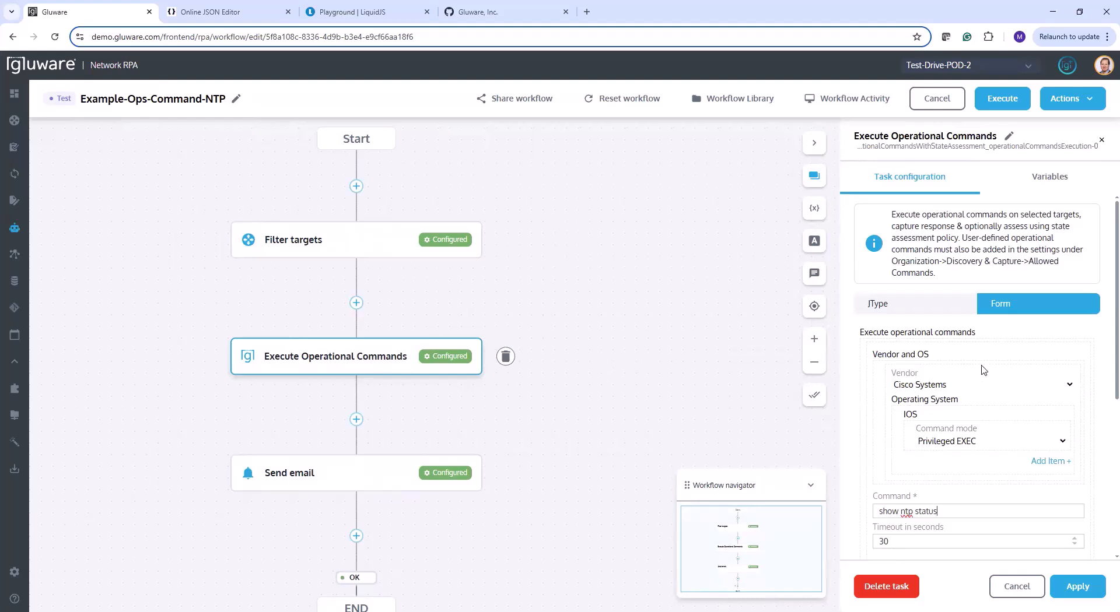
{"action": "scroll", "coordinate": [1026, 339], "scroll_direction": "down", "scroll_amount": 1}
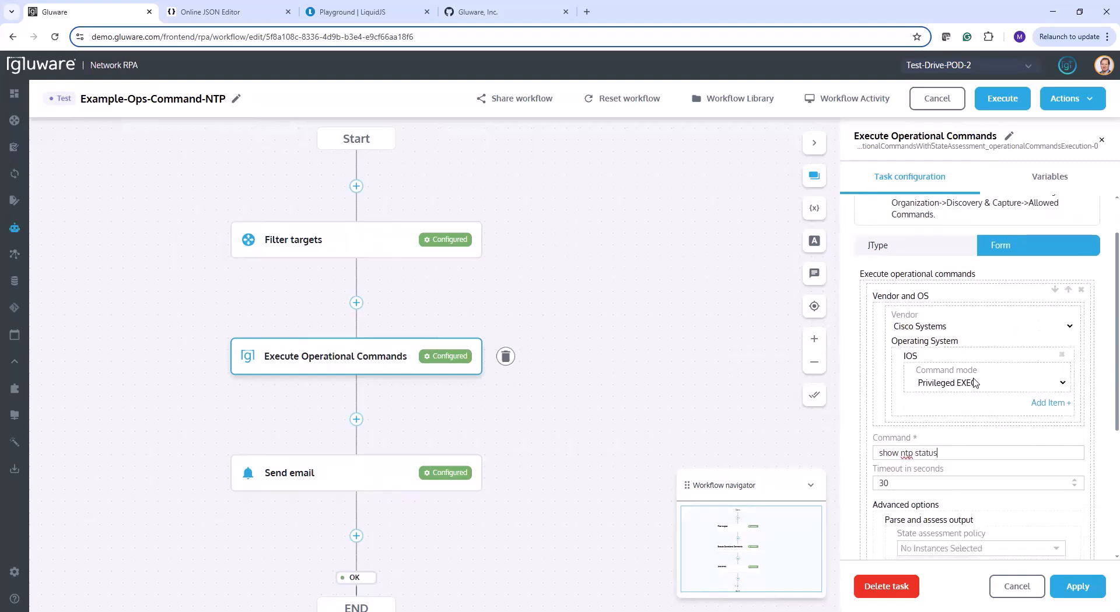
{"action": "left_click", "coordinate": [958, 452]}
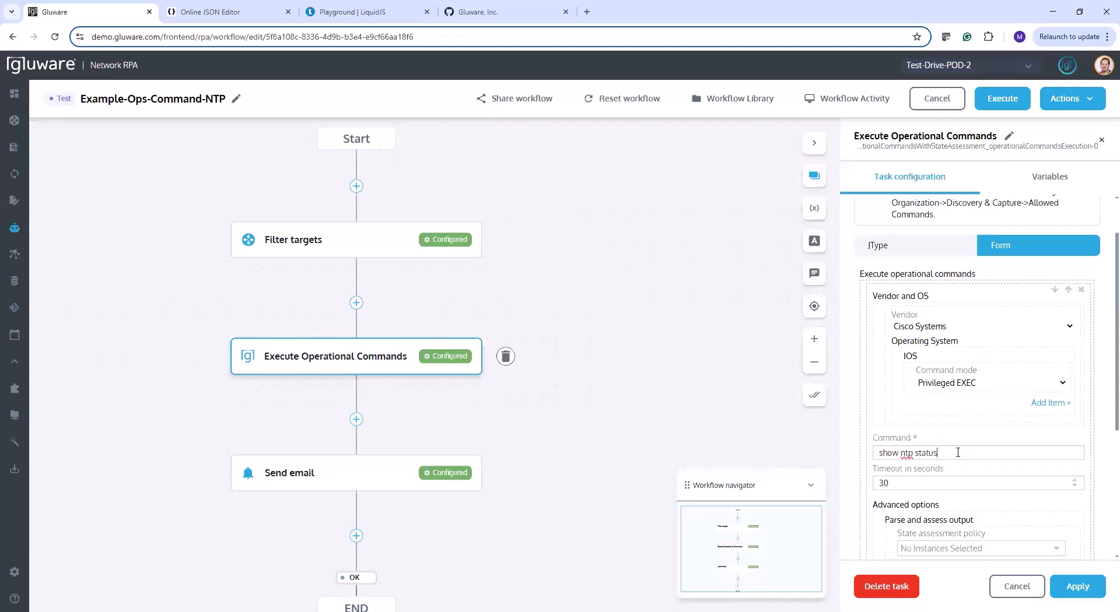
{"action": "triple_click", "coordinate": [924, 452]}
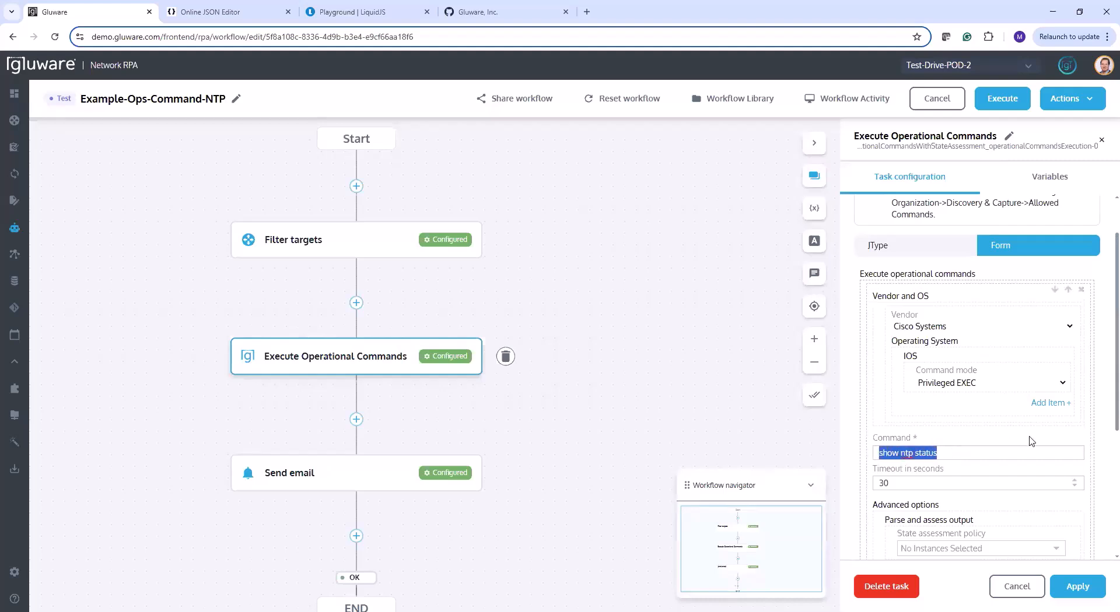
{"action": "scroll", "coordinate": [994, 383], "scroll_direction": "down", "scroll_amount": 1}
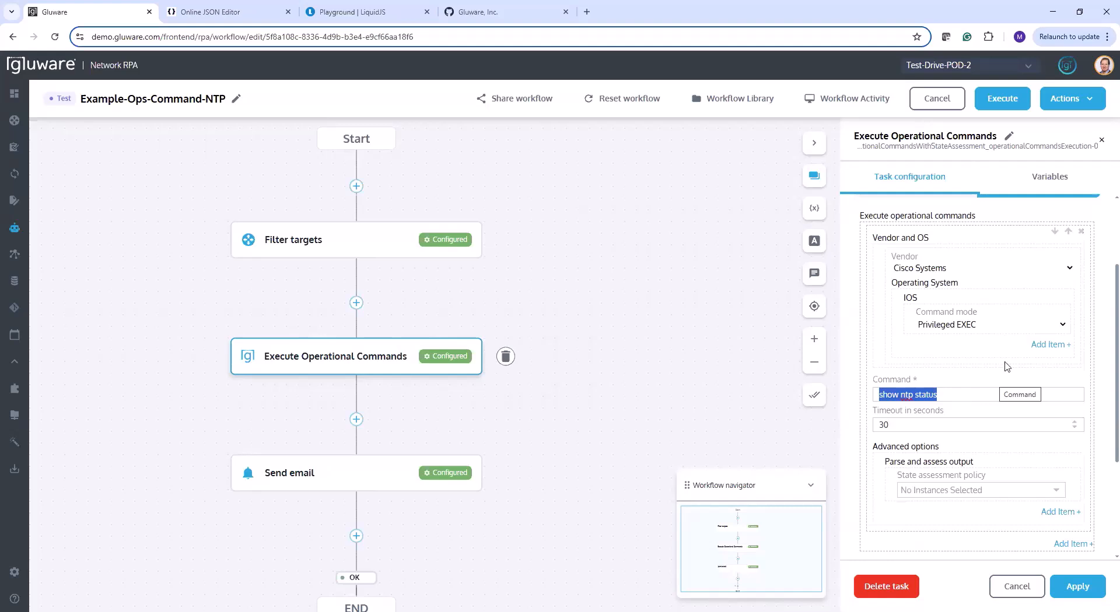
{"action": "left_click", "coordinate": [962, 395]}
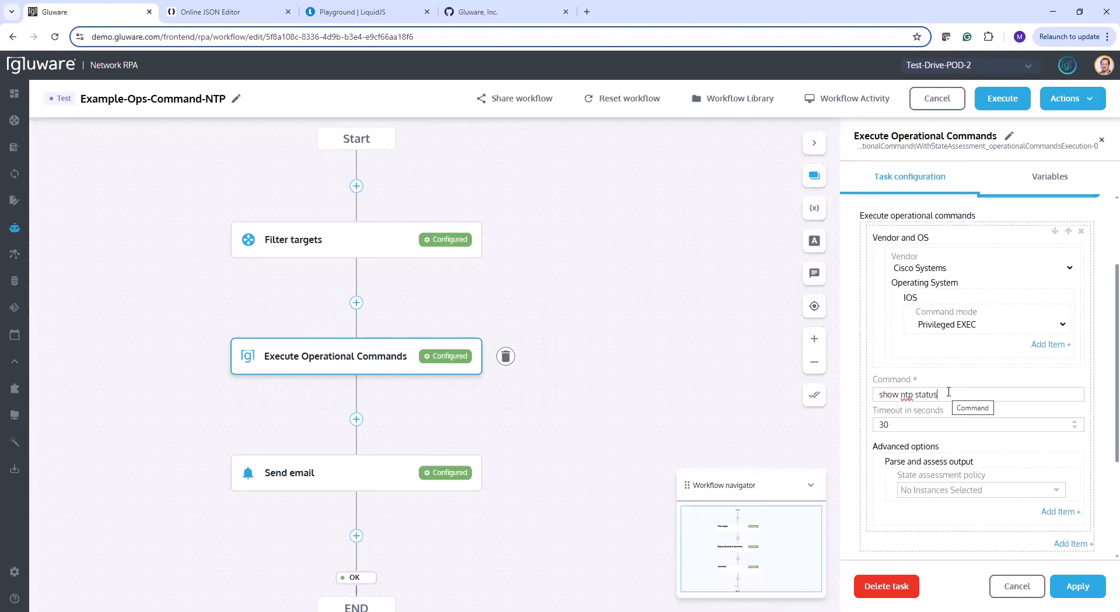
{"action": "left_click_drag", "start_coordinate": [949, 392], "coordinate": [875, 396]}
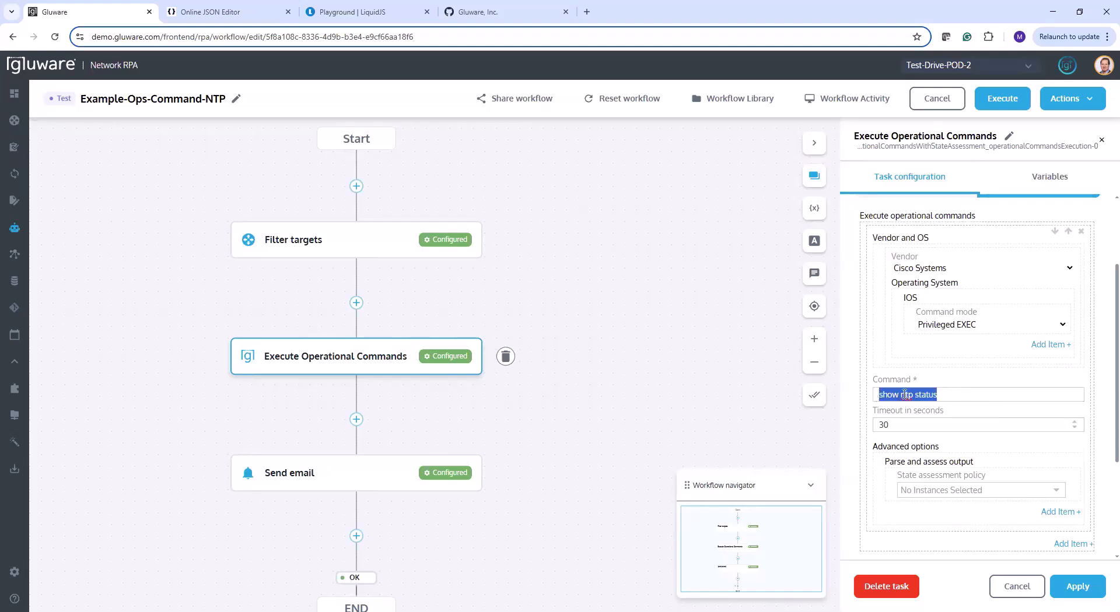
{"action": "left_click", "coordinate": [972, 395]}
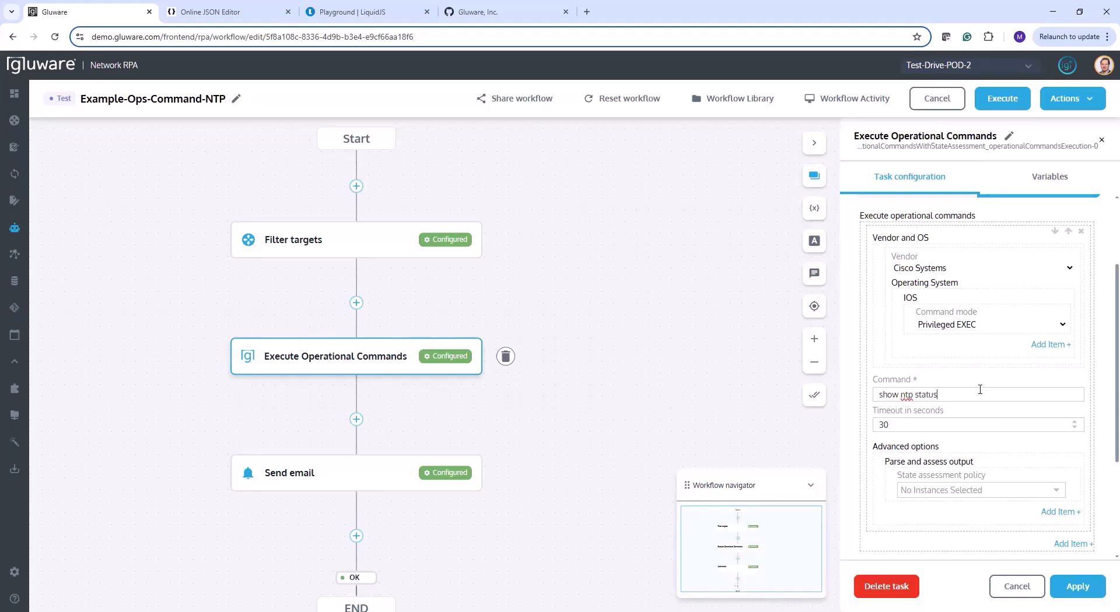
- Examine the name, type and value of the ntp target variable in the Execute Operational Commands task
{"action": "left_click", "coordinate": [1046, 182]}
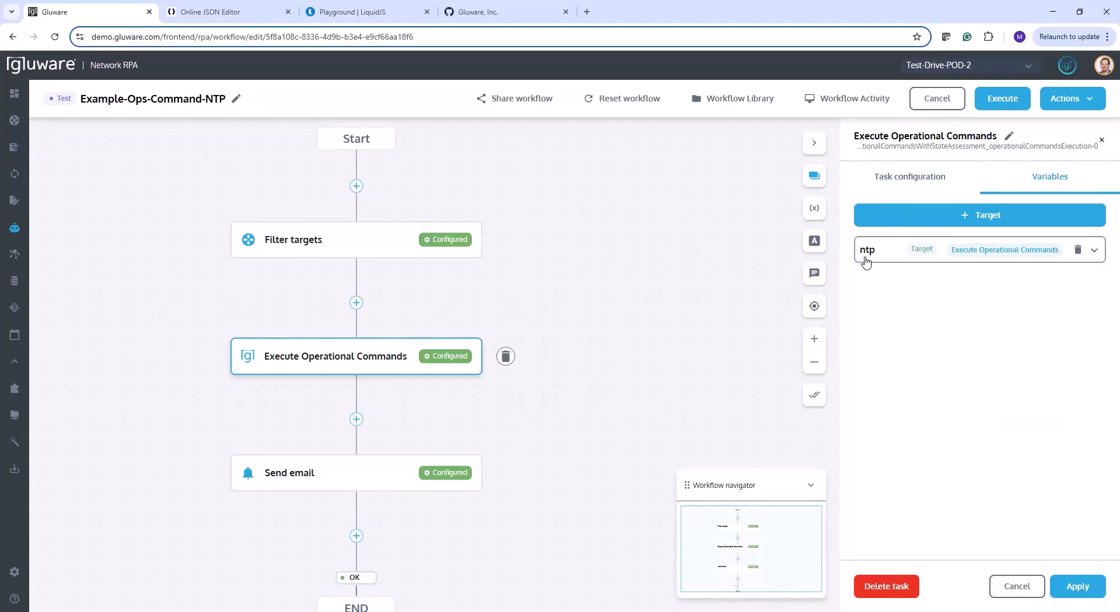
{"action": "left_click", "coordinate": [1094, 252]}
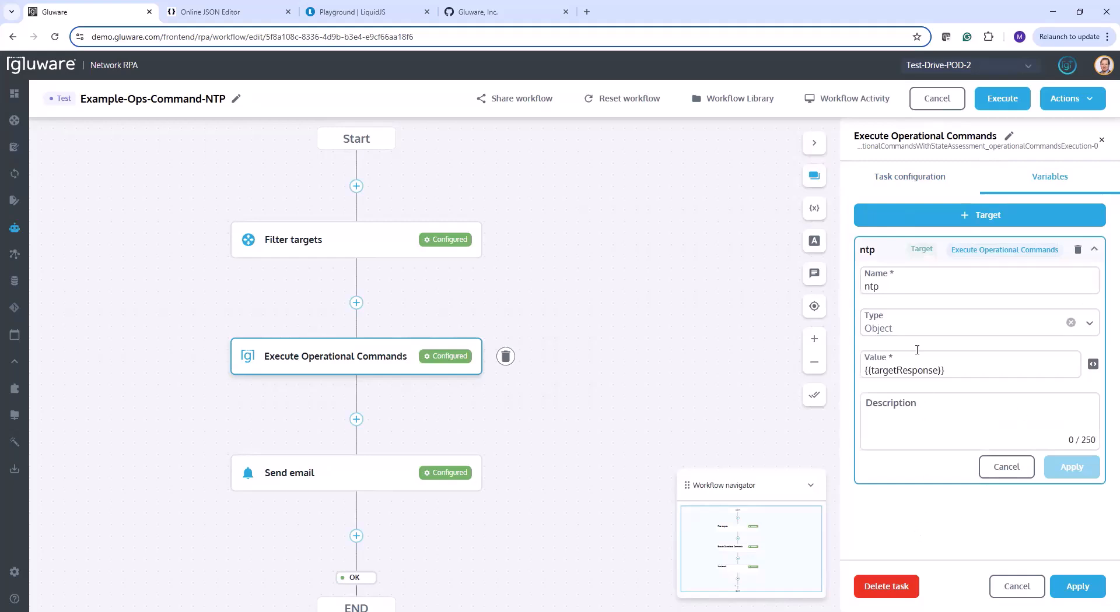
{"action": "double_click", "coordinate": [909, 287]}
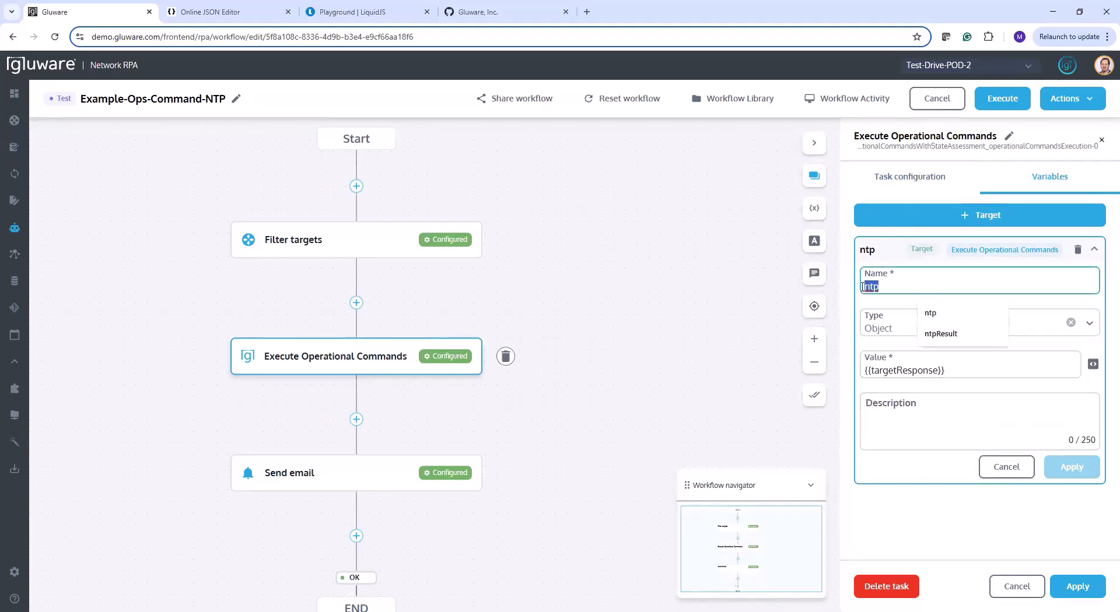
{"action": "left_click", "coordinate": [900, 308]}
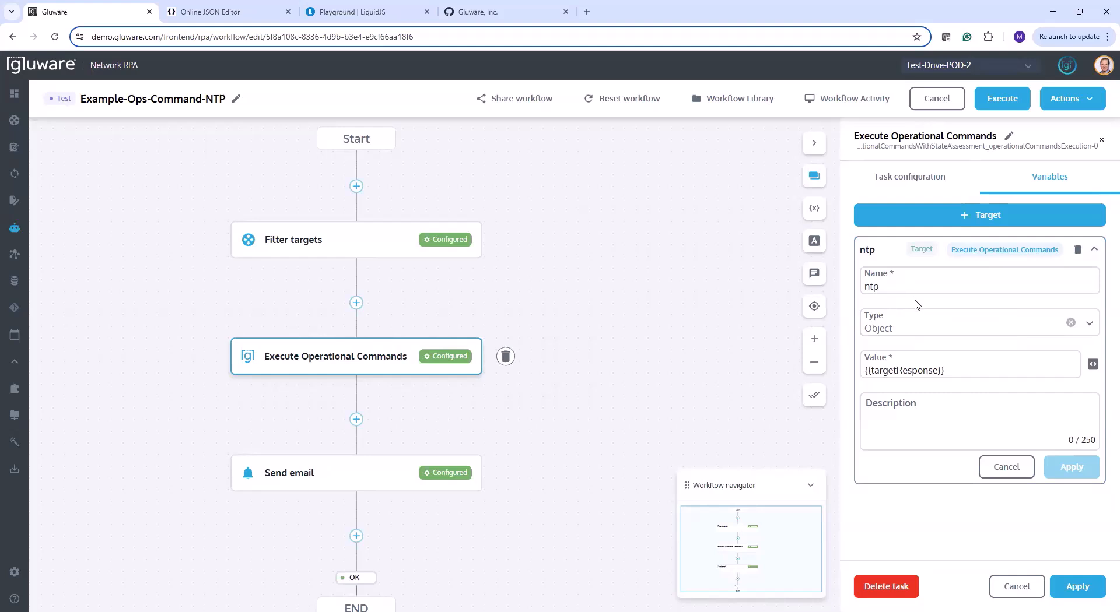
{"action": "left_click", "coordinate": [915, 371]}
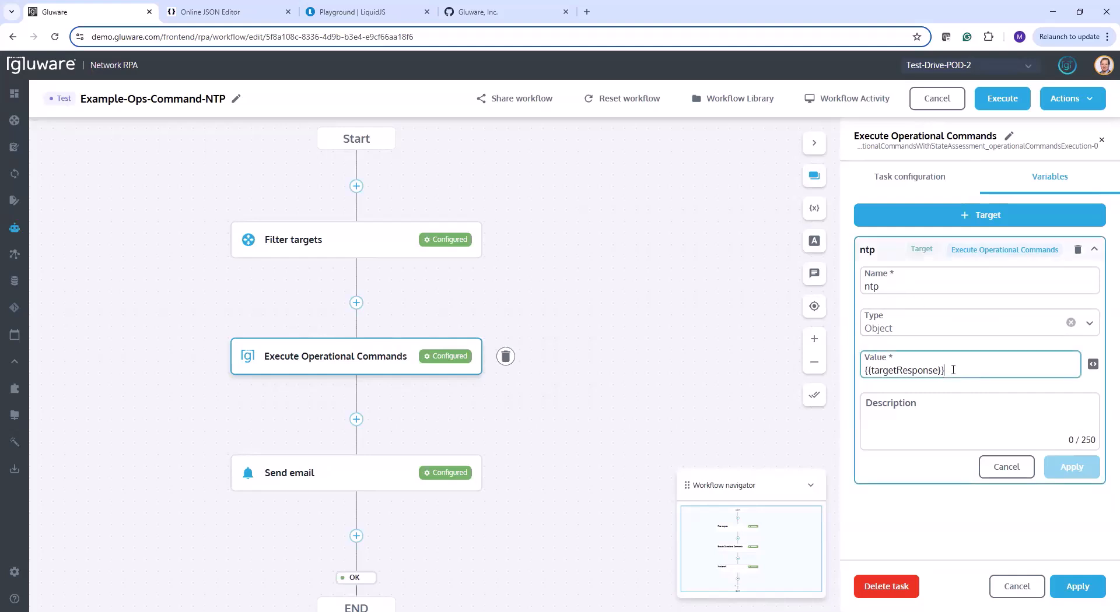
{"action": "key", "text": "ctrl+a"}
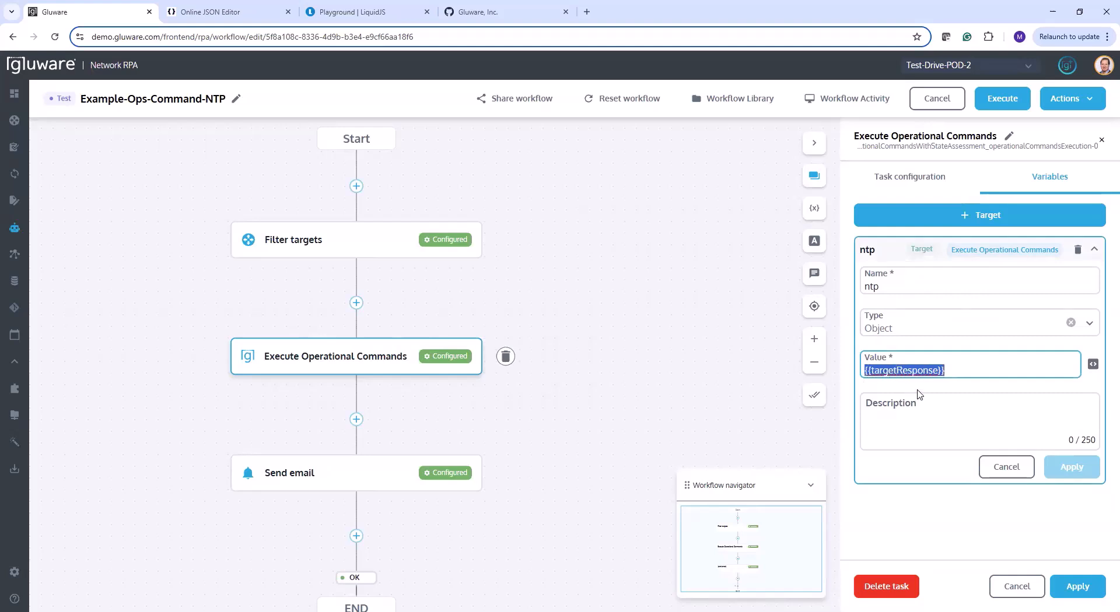
{"action": "left_click", "coordinate": [966, 371]}
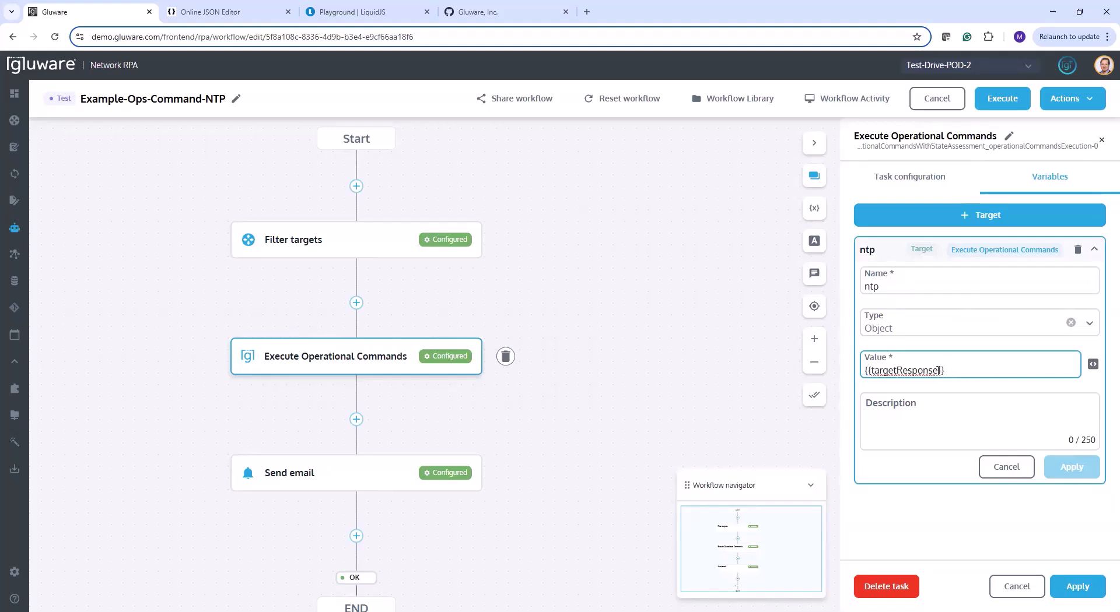
{"action": "left_click_drag", "start_coordinate": [938, 371], "coordinate": [871, 371]}
{"action": "left_click", "coordinate": [962, 371]}
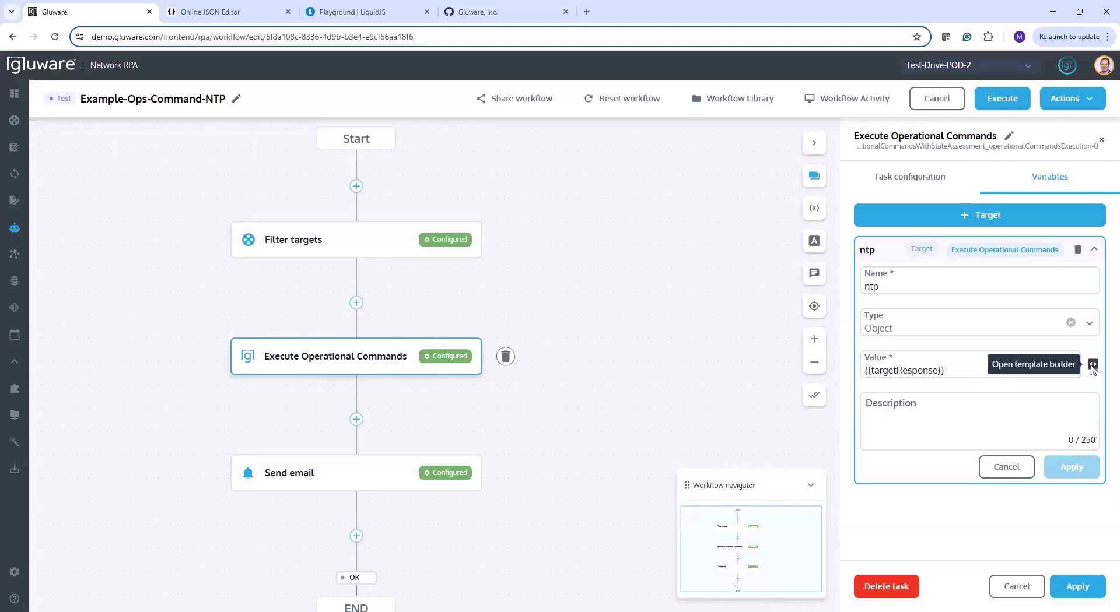
- Open the template builder for the ntp value and load the context of the 6/6/2025, 1:28 PM workflow instance for device POD-2-SPOKE-1
{"action": "left_click", "coordinate": [1092, 365]}
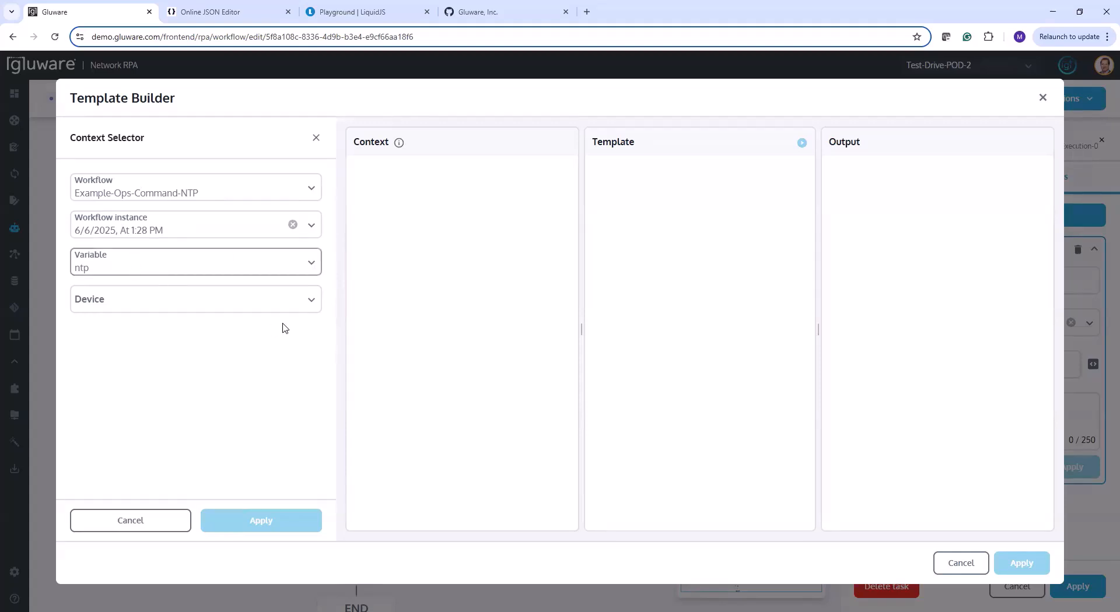
{"action": "left_click", "coordinate": [312, 299]}
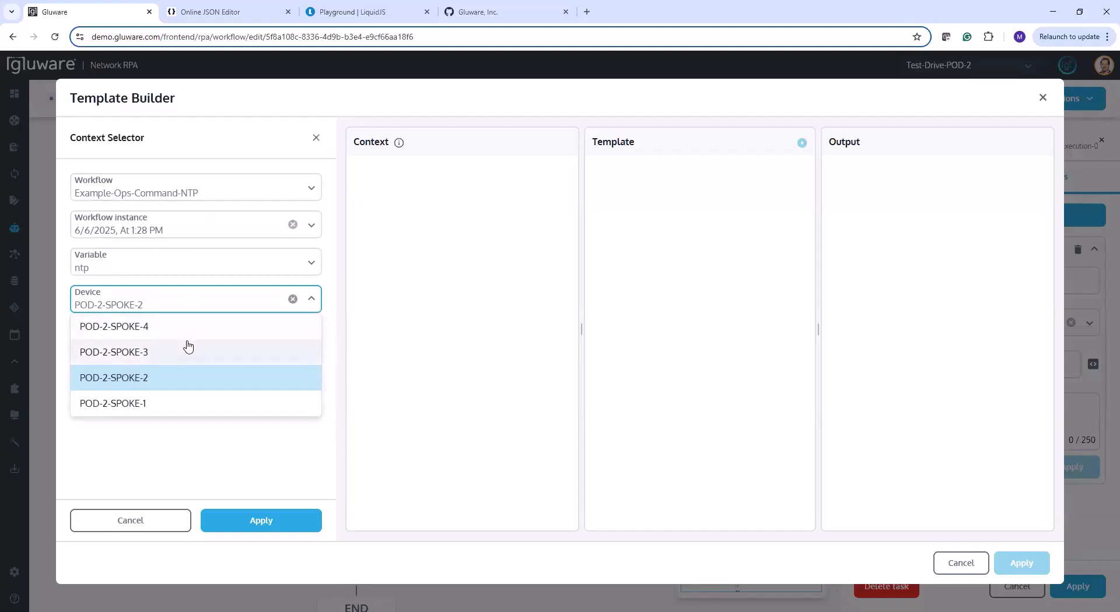
{"action": "left_click", "coordinate": [122, 403]}
{"action": "left_click", "coordinate": [242, 521]}
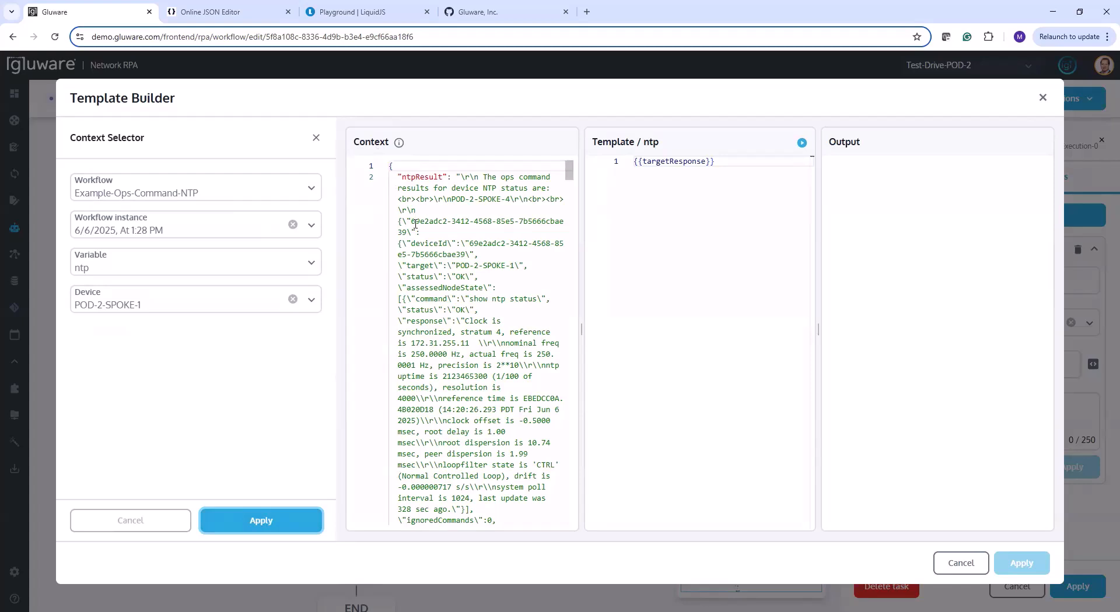
- Look through the loaded context and expand the targetResponse object to examine its contents
{"action": "scroll", "coordinate": [402, 260], "scroll_direction": "down", "scroll_amount": 10}
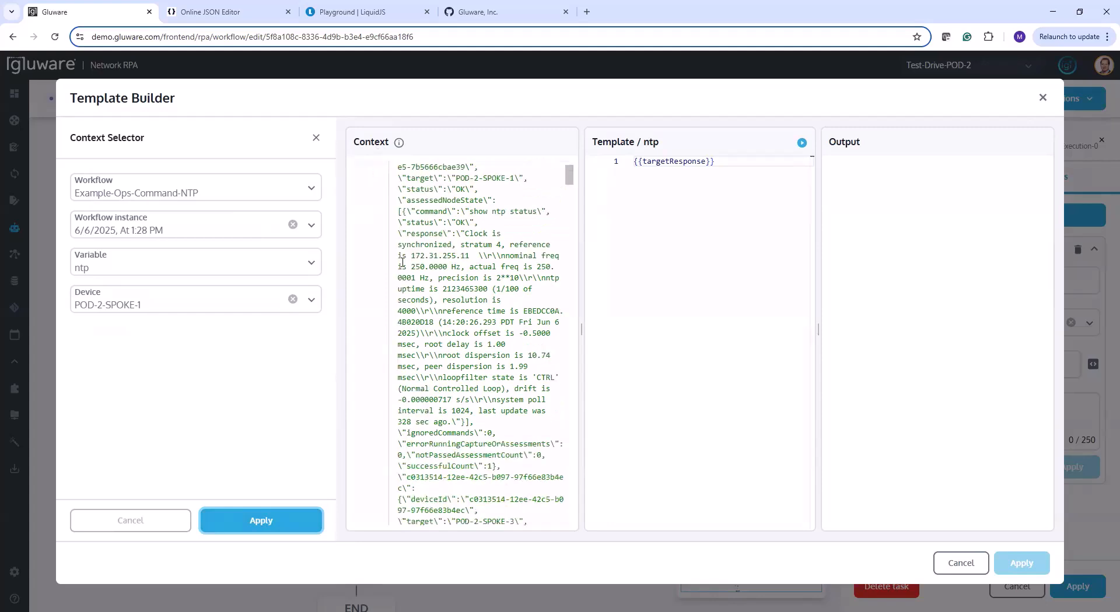
{"action": "scroll", "coordinate": [402, 265], "scroll_direction": "down", "scroll_amount": 10}
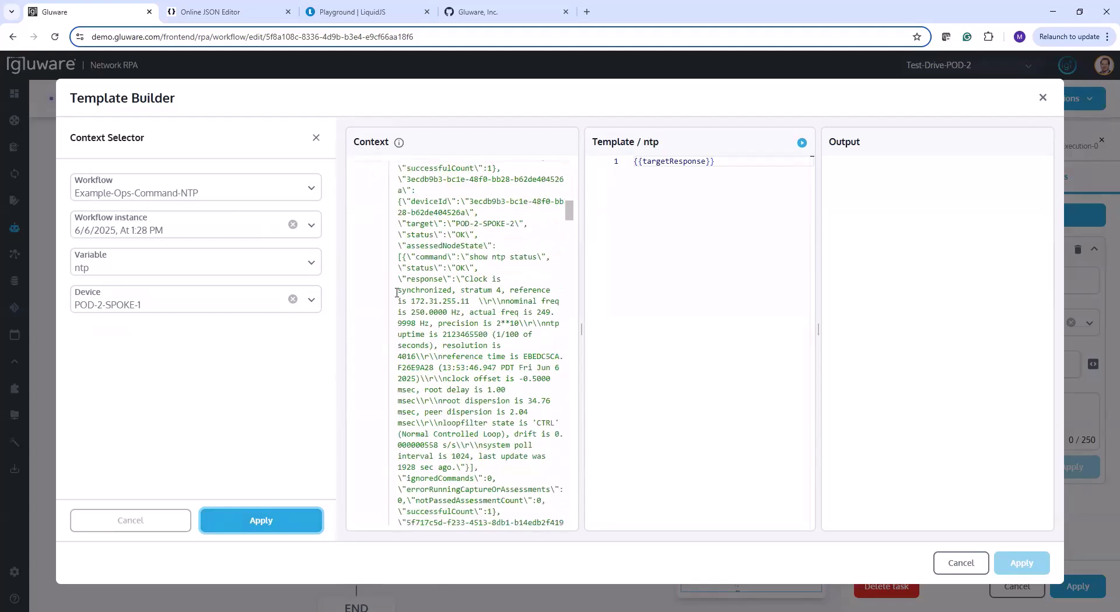
{"action": "left_click_drag", "start_coordinate": [573, 242], "coordinate": [568, 169]}
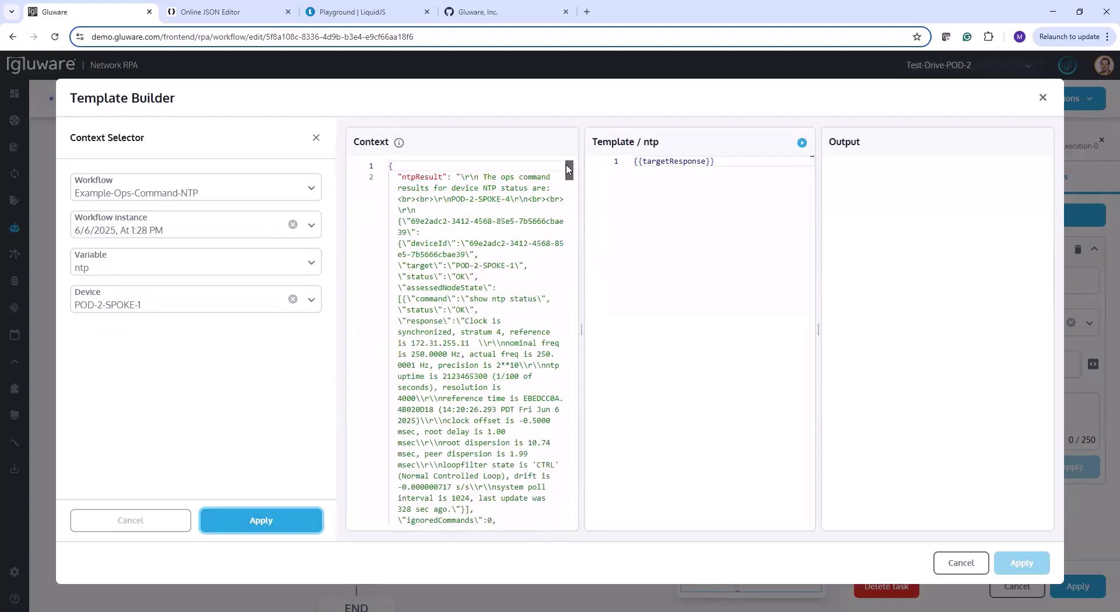
{"action": "left_click_drag", "start_coordinate": [566, 169], "coordinate": [565, 528]}
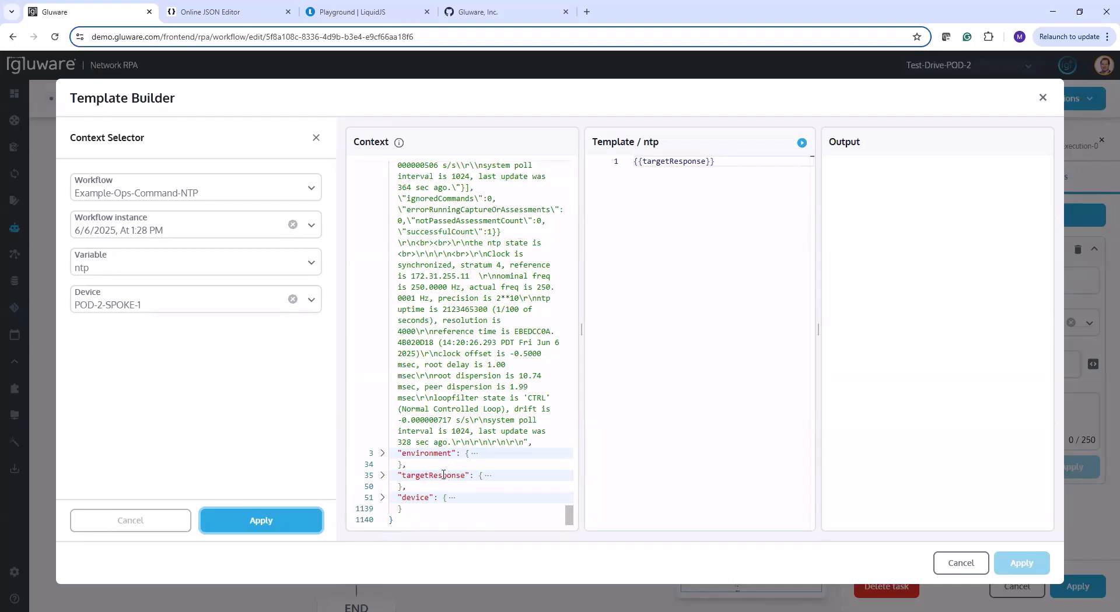
{"action": "left_click", "coordinate": [382, 475]}
{"action": "scroll", "coordinate": [450, 457], "scroll_direction": "down", "scroll_amount": 5}
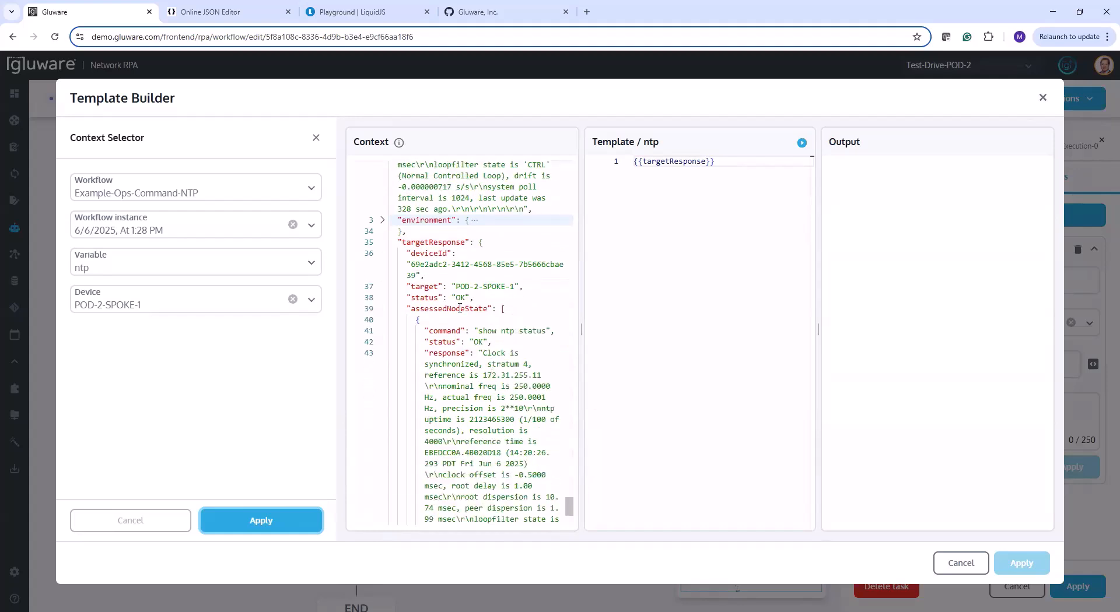
- Run the {{targetResponse}} template and compare its output with the targetResponse object in the context
{"action": "left_click", "coordinate": [802, 144]}
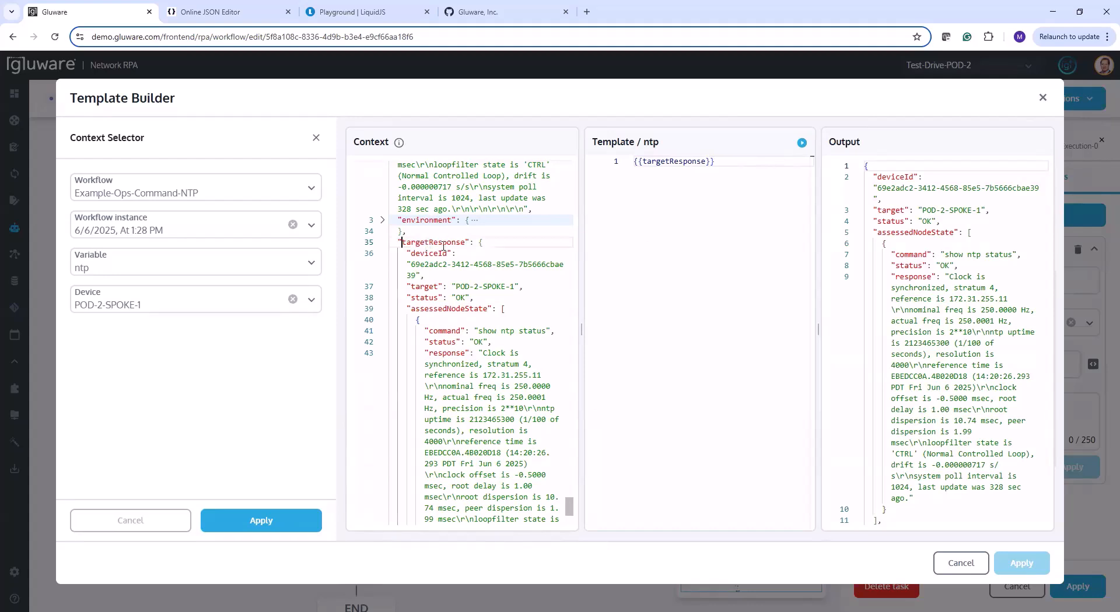
{"action": "left_click_drag", "start_coordinate": [401, 242], "coordinate": [466, 248]}
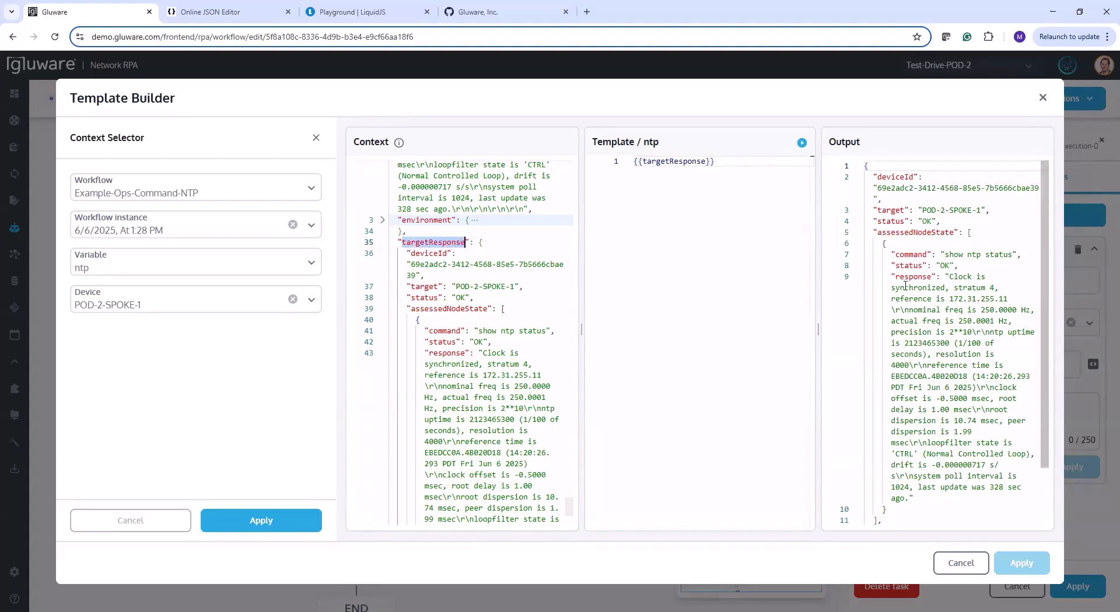
{"action": "scroll", "coordinate": [881, 313], "scroll_direction": "down", "scroll_amount": 2}
{"action": "scroll", "coordinate": [880, 314], "scroll_direction": "up", "scroll_amount": 2}
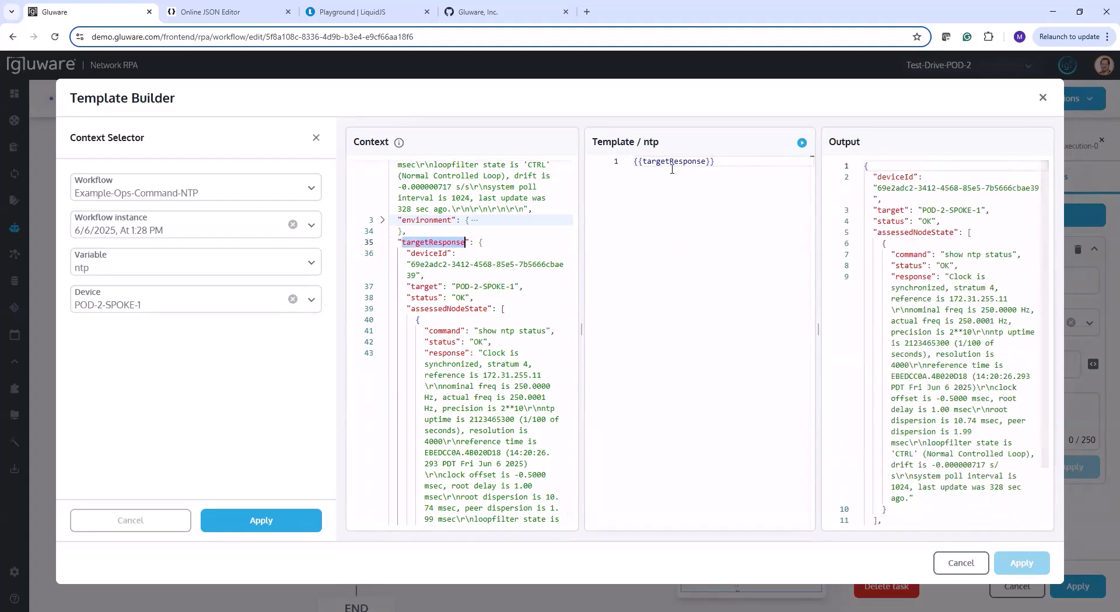
{"action": "scroll", "coordinate": [941, 245], "scroll_direction": "down", "scroll_amount": 2}
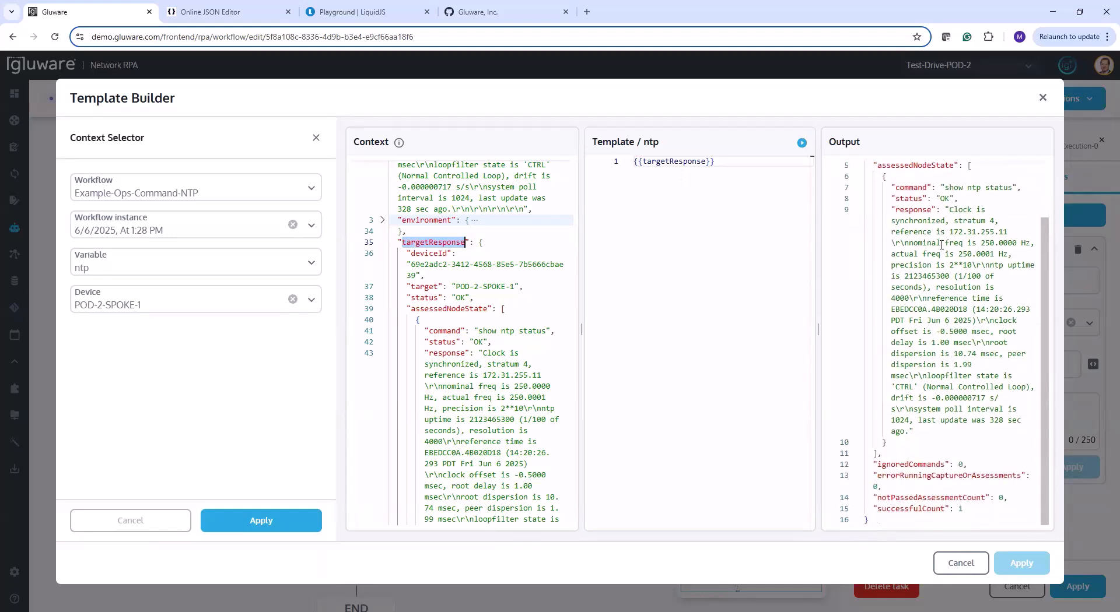
{"action": "scroll", "coordinate": [941, 245], "scroll_direction": "up", "scroll_amount": 2}
{"action": "scroll", "coordinate": [941, 245], "scroll_direction": "down", "scroll_amount": 2}
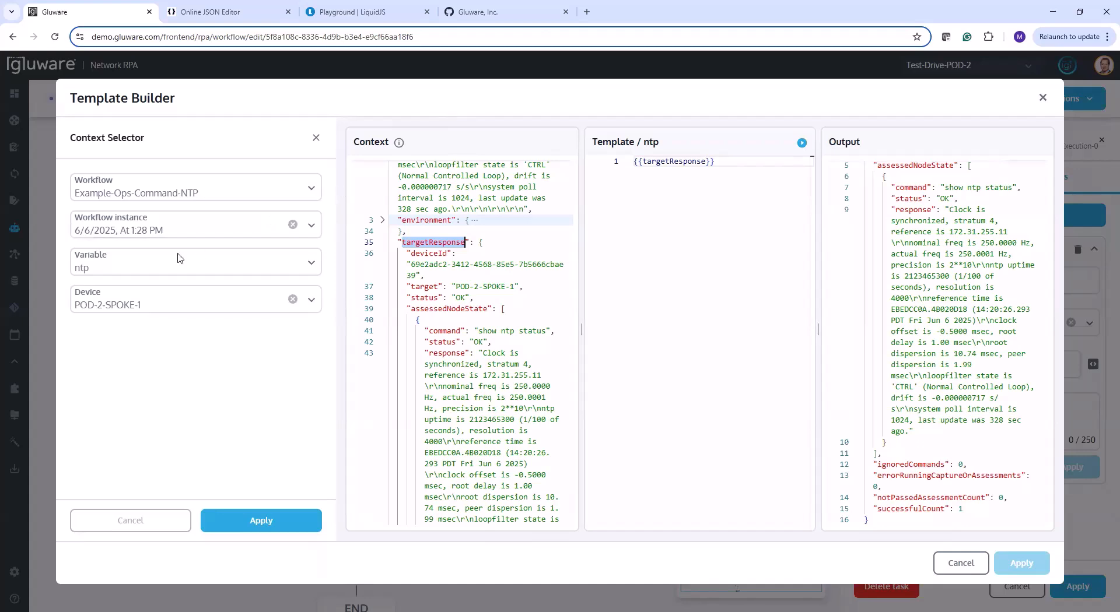
- Switch to the Online JSON Editor and examine the targetResponse structure, down to the first entry of its assessedNodeState array
{"action": "left_click", "coordinate": [251, 20]}
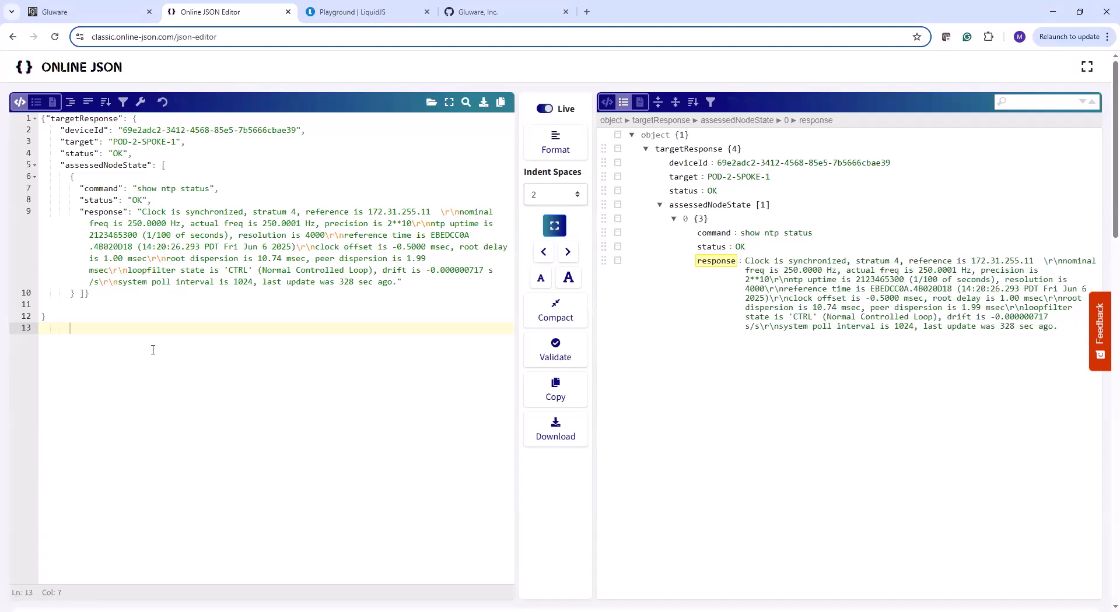
{"action": "left_click_drag", "start_coordinate": [42, 118], "coordinate": [73, 322]}
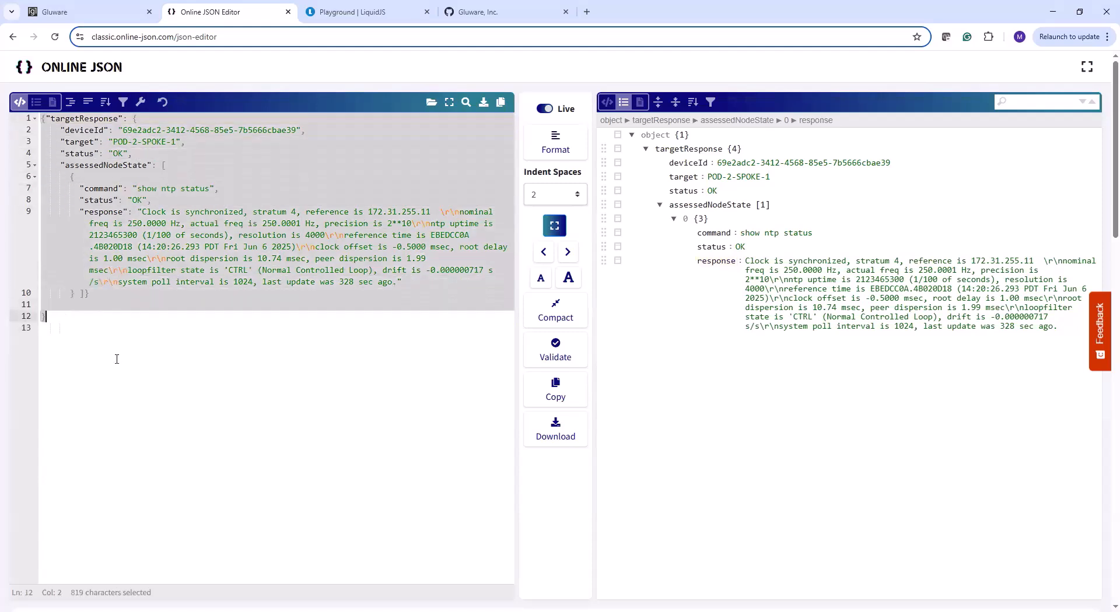
{"action": "left_click", "coordinate": [180, 403]}
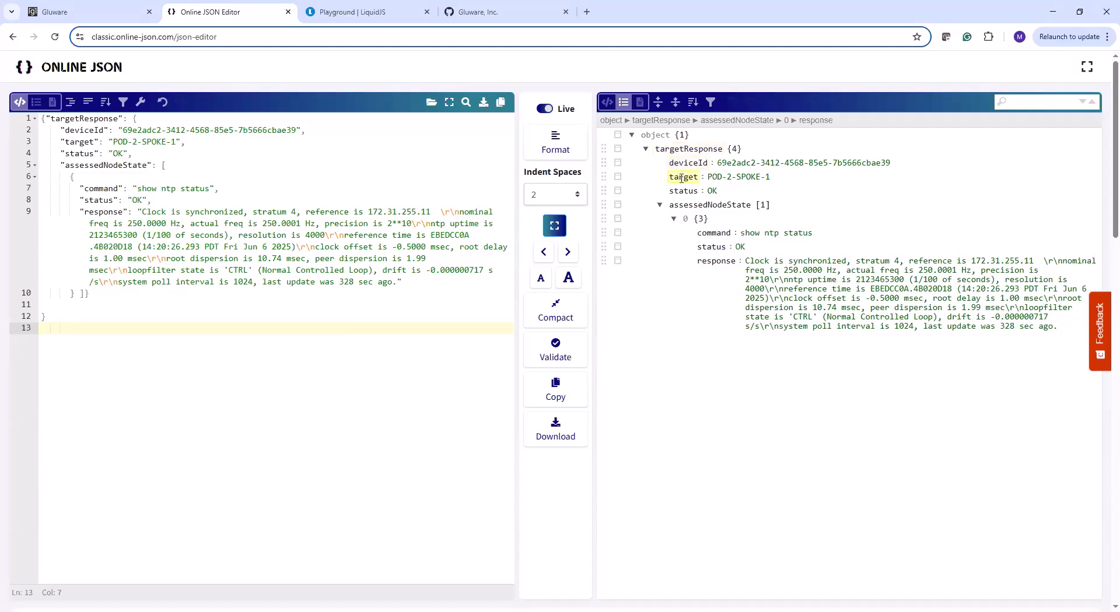
{"action": "left_click", "coordinate": [675, 221]}
{"action": "left_click", "coordinate": [675, 221]}
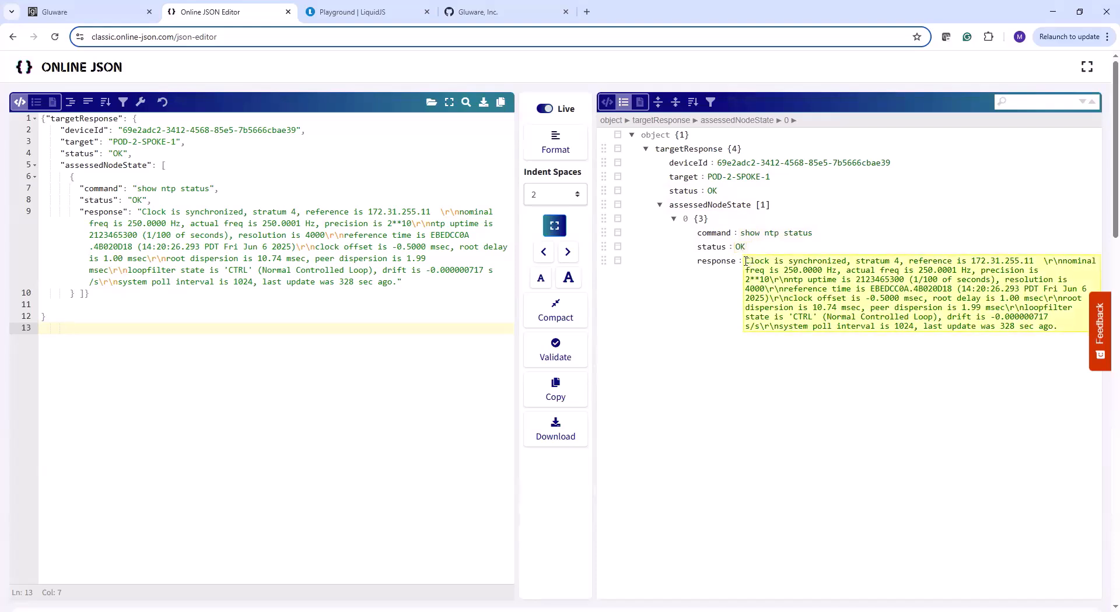
- Read the response text of the show ntp status command in the JSON tree, including its clock synchronization wording
{"action": "left_click_drag", "start_coordinate": [746, 261], "coordinate": [1062, 329]}
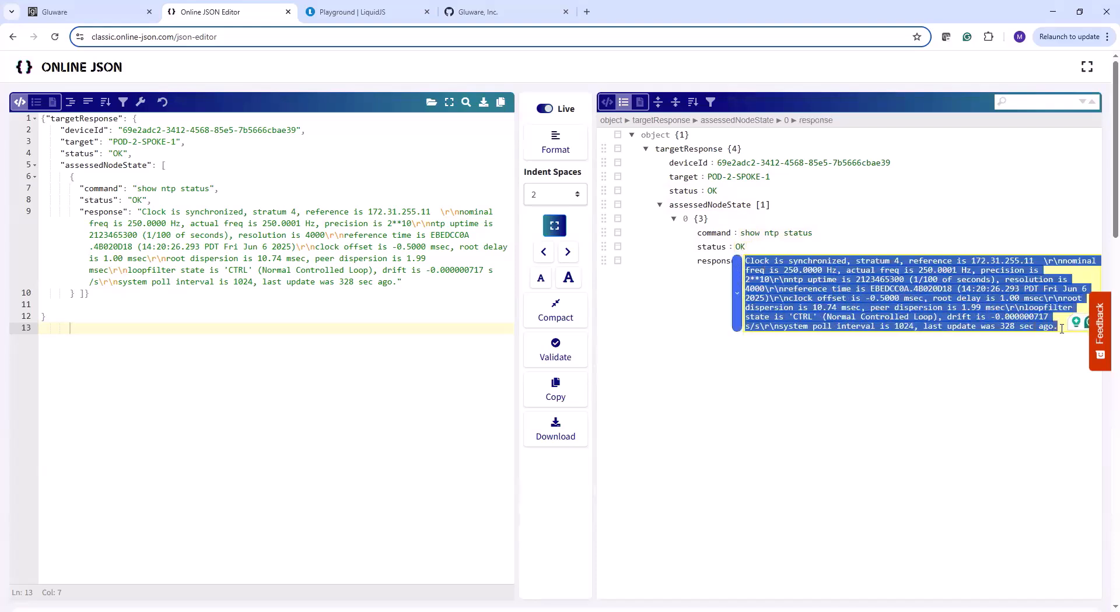
{"action": "left_click", "coordinate": [929, 355]}
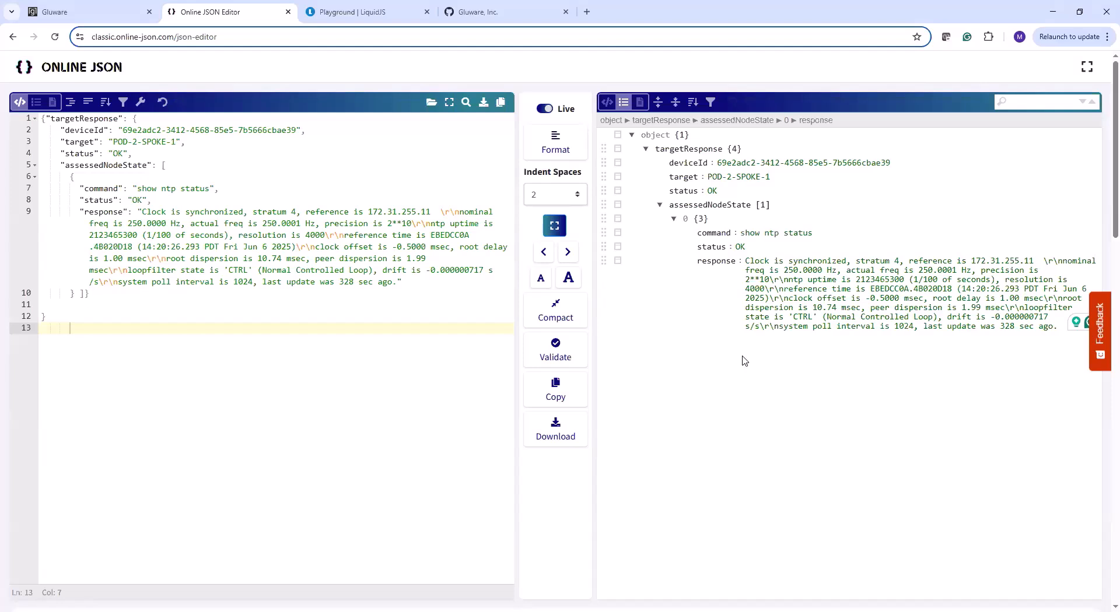
{"action": "left_click_drag", "start_coordinate": [747, 260], "coordinate": [846, 263]}
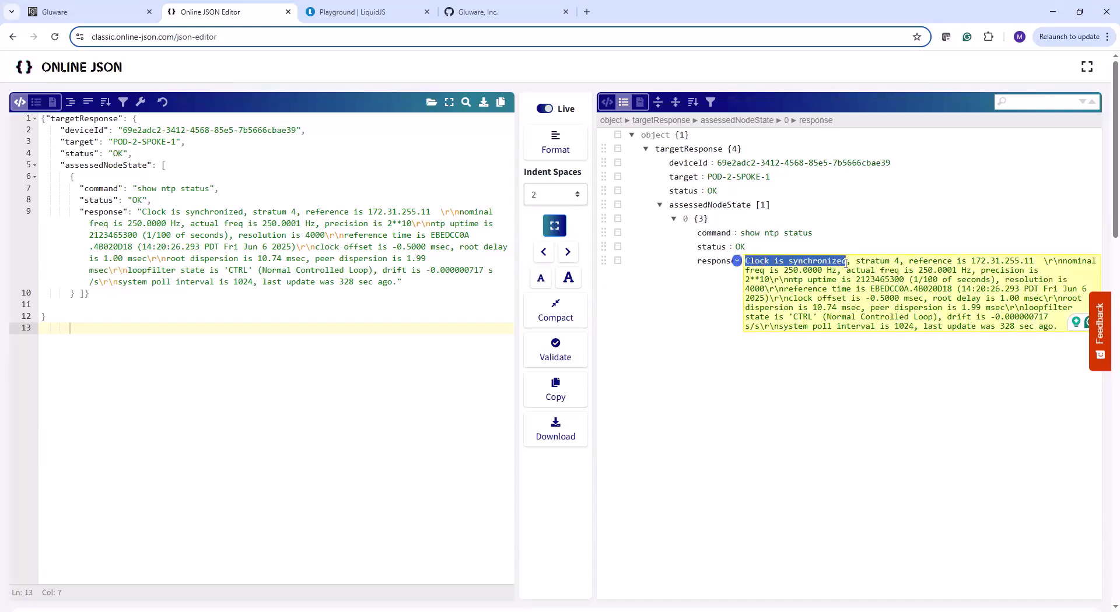
{"action": "left_click", "coordinate": [838, 376]}
{"action": "left_click", "coordinate": [799, 272]}
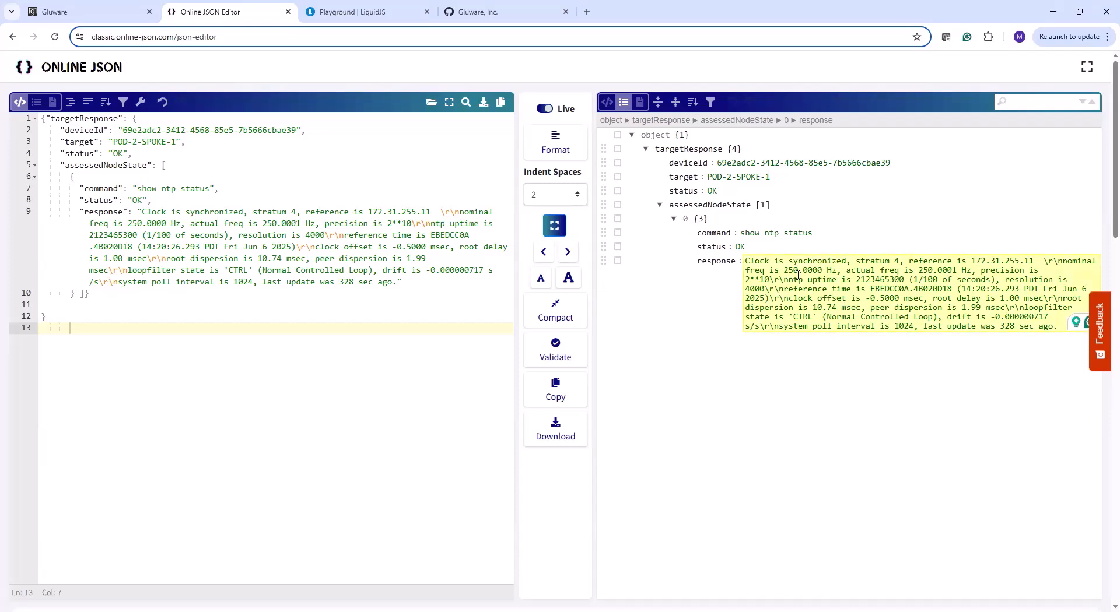
{"action": "left_click", "coordinate": [800, 358]}
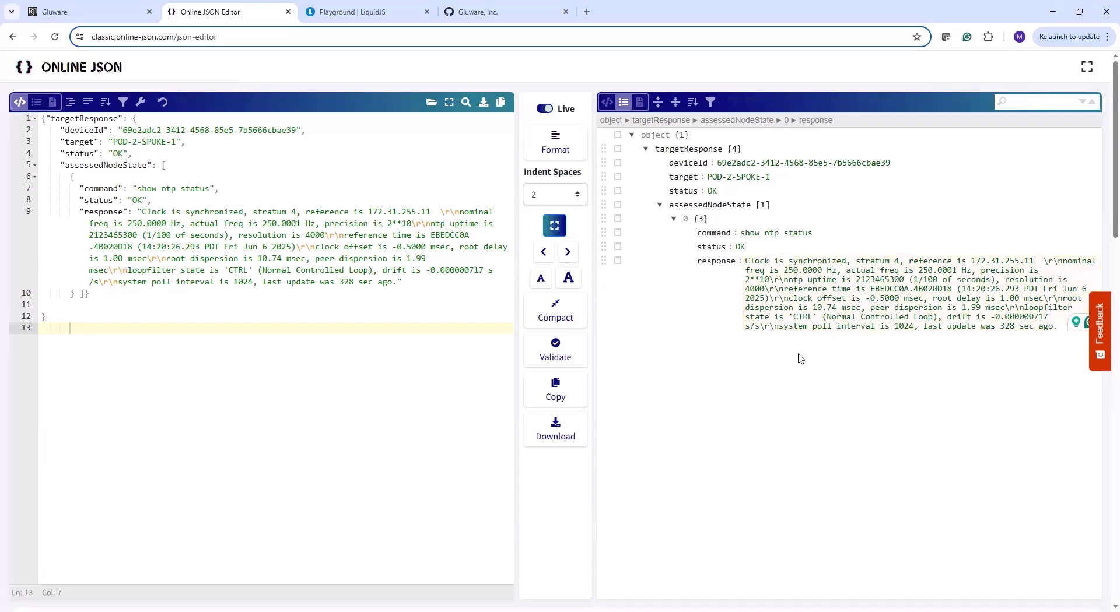
- Return to the Gluware template builder and extend the ntp template to {{targetResponse.assessedNodeState.first}}
{"action": "left_click", "coordinate": [108, 14]}
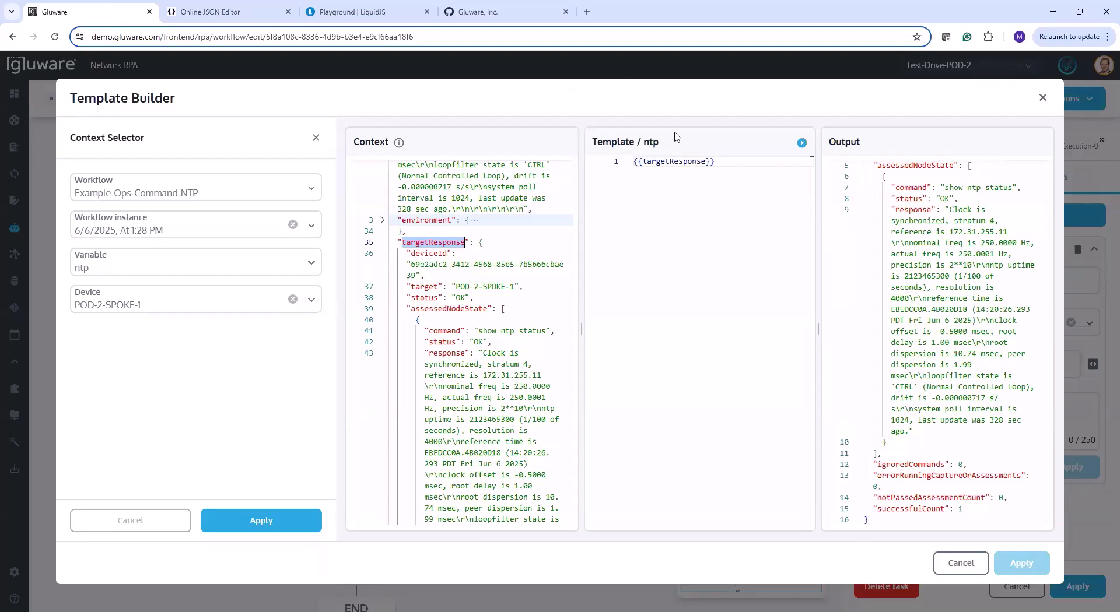
{"action": "mouse_move", "coordinate": [704, 161]}
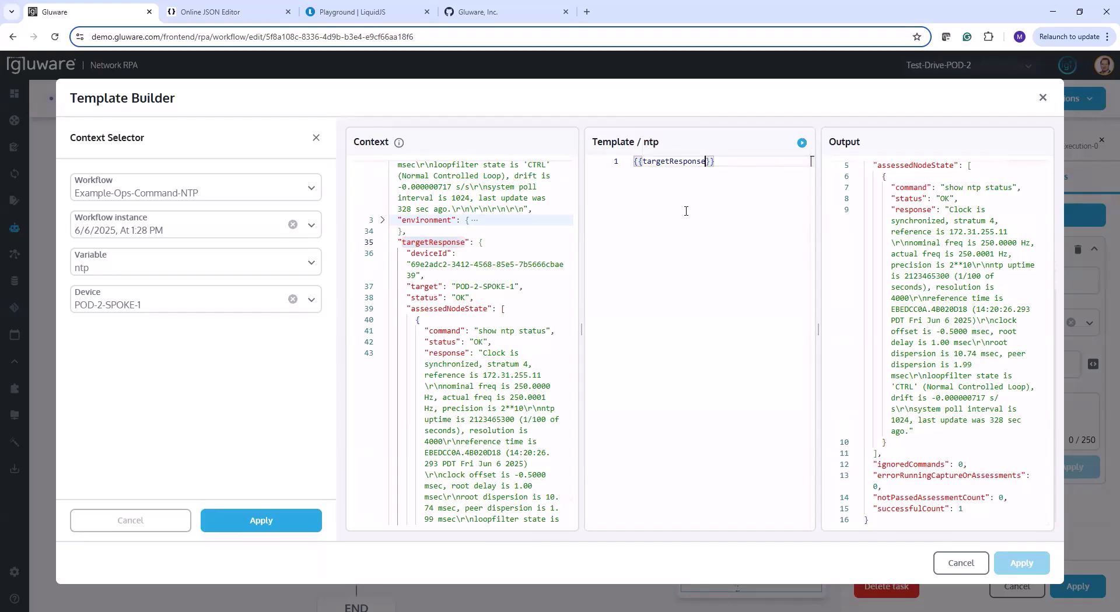
{"action": "type", "text": "."}
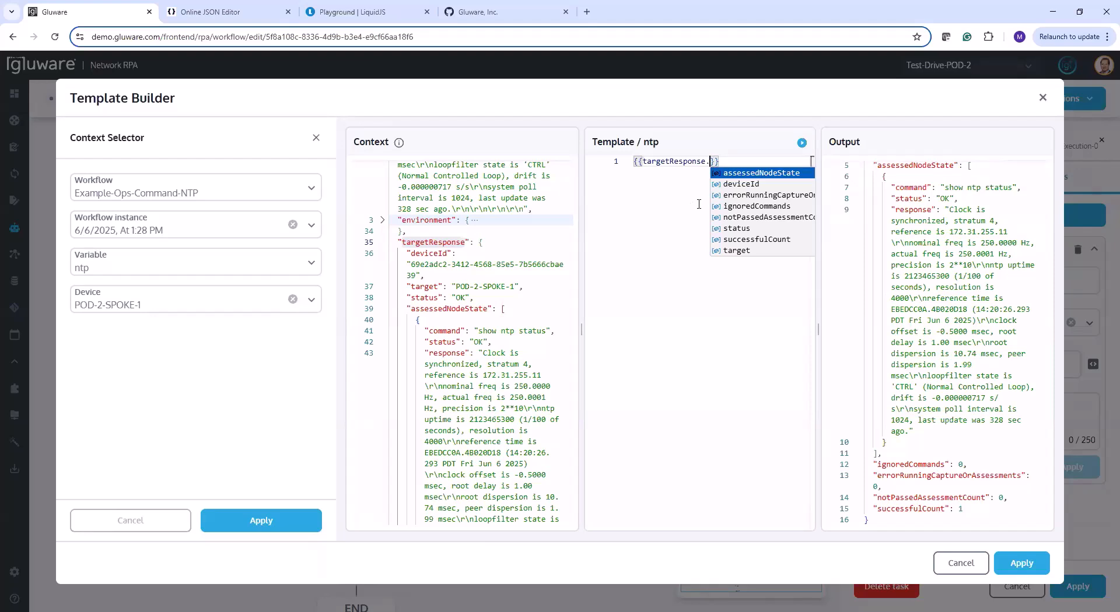
{"action": "left_click", "coordinate": [752, 175]}
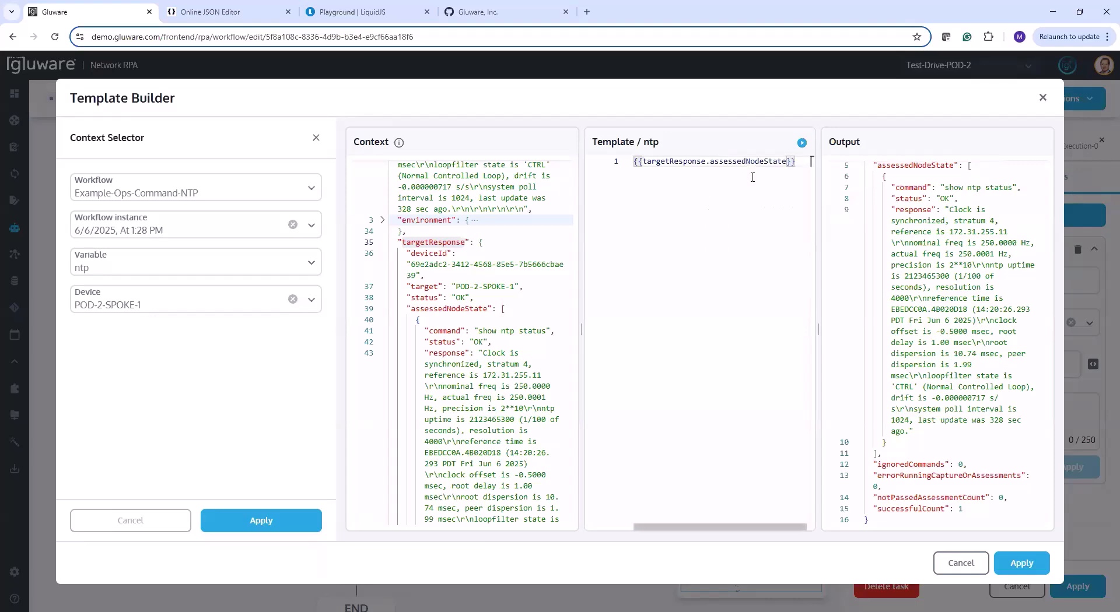
{"action": "type", "text": "."}
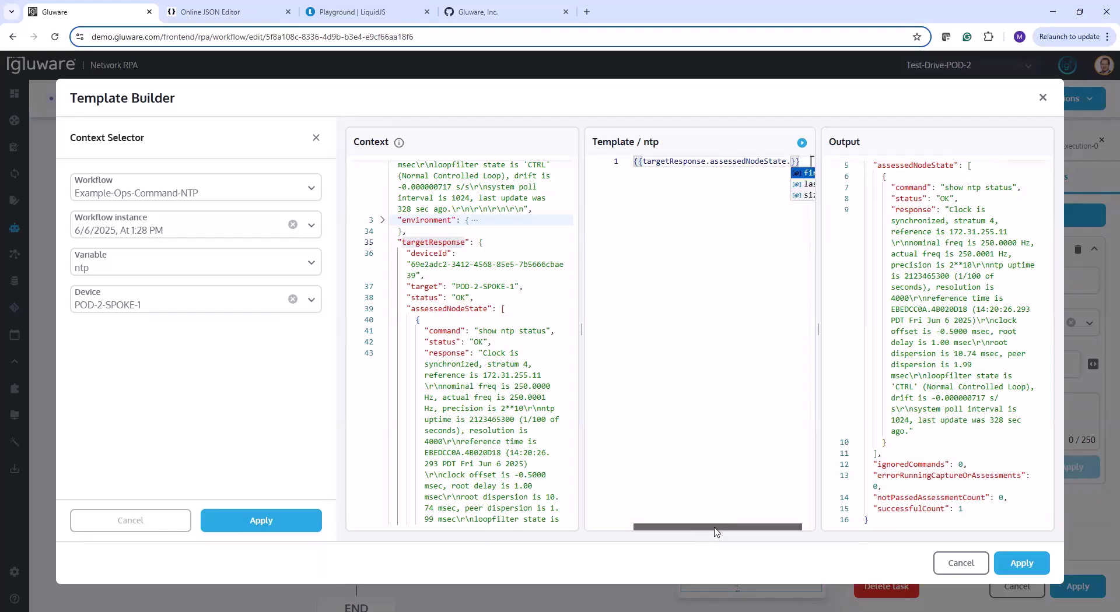
{"action": "left_click_drag", "start_coordinate": [715, 529], "coordinate": [753, 531]}
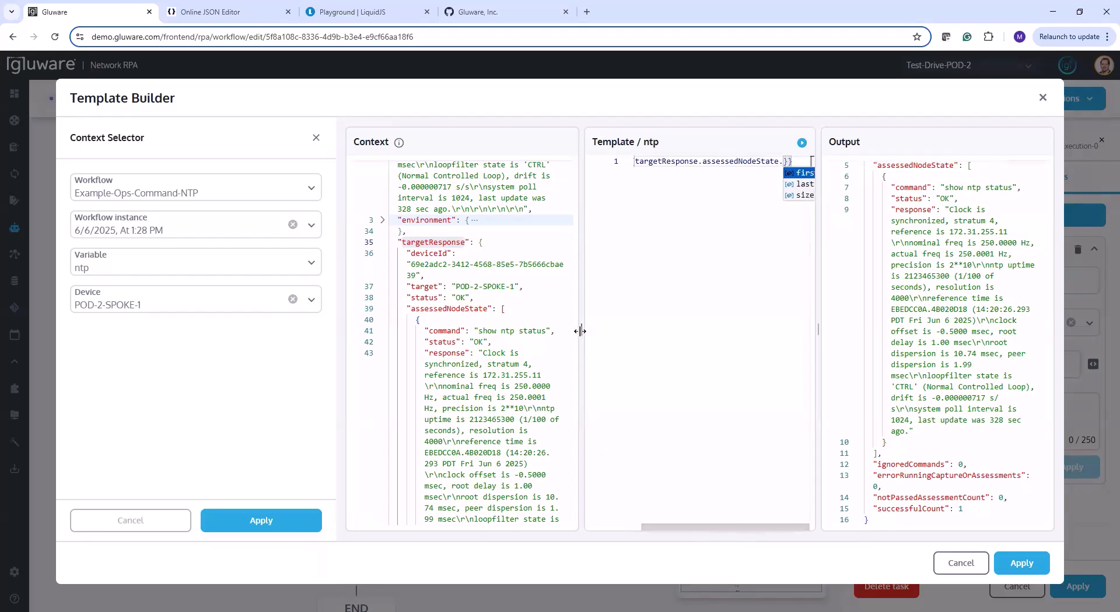
{"action": "left_click_drag", "start_coordinate": [581, 328], "coordinate": [512, 331]}
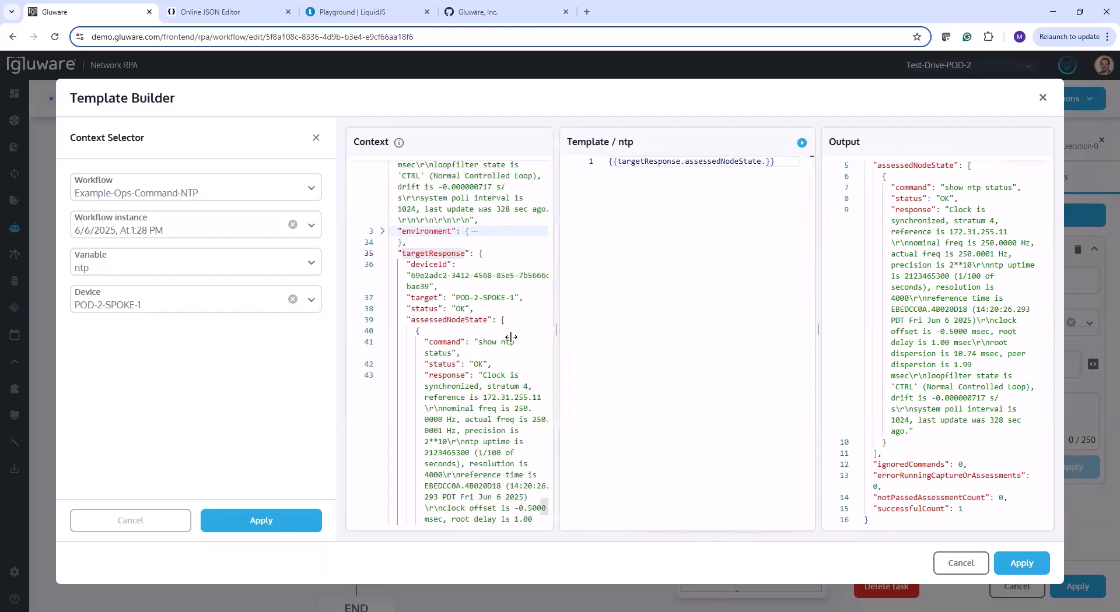
{"action": "left_click", "coordinate": [719, 161]}
{"action": "key", "text": "ctrl+space"}
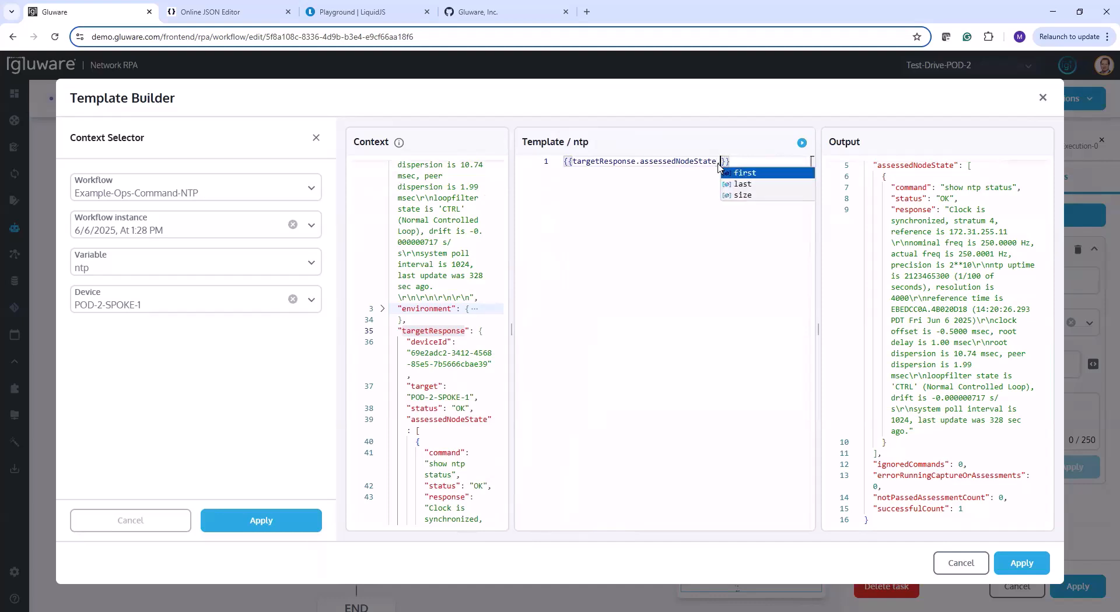
{"action": "left_click", "coordinate": [748, 174]}
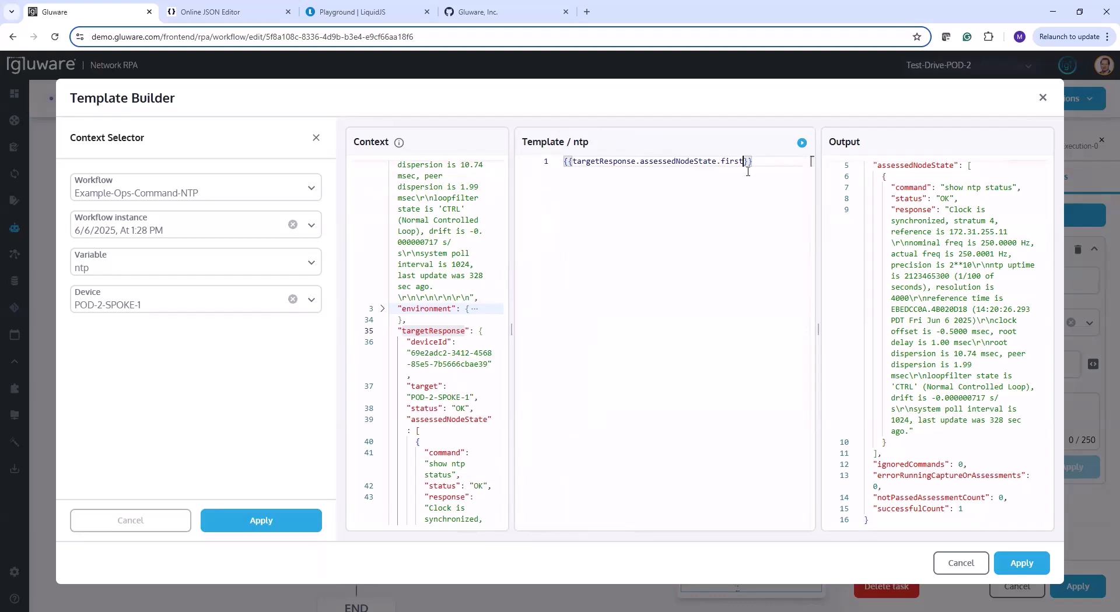
- Complete the template as {{targetResponse.assessedNodeState.first.response}} and run it
{"action": "type", "text": "."}
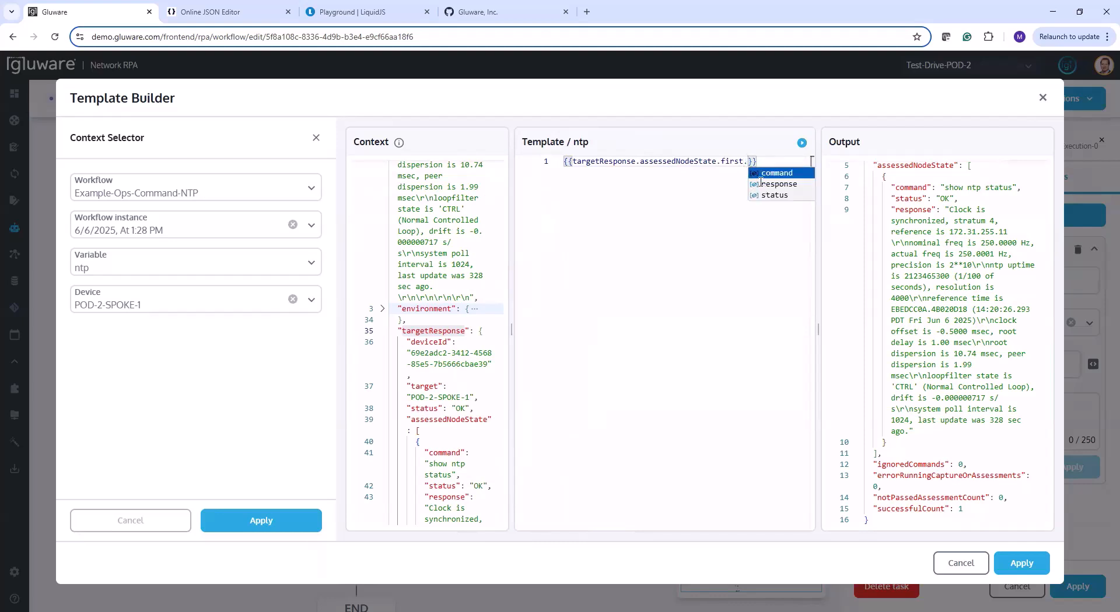
{"action": "left_click", "coordinate": [761, 185]}
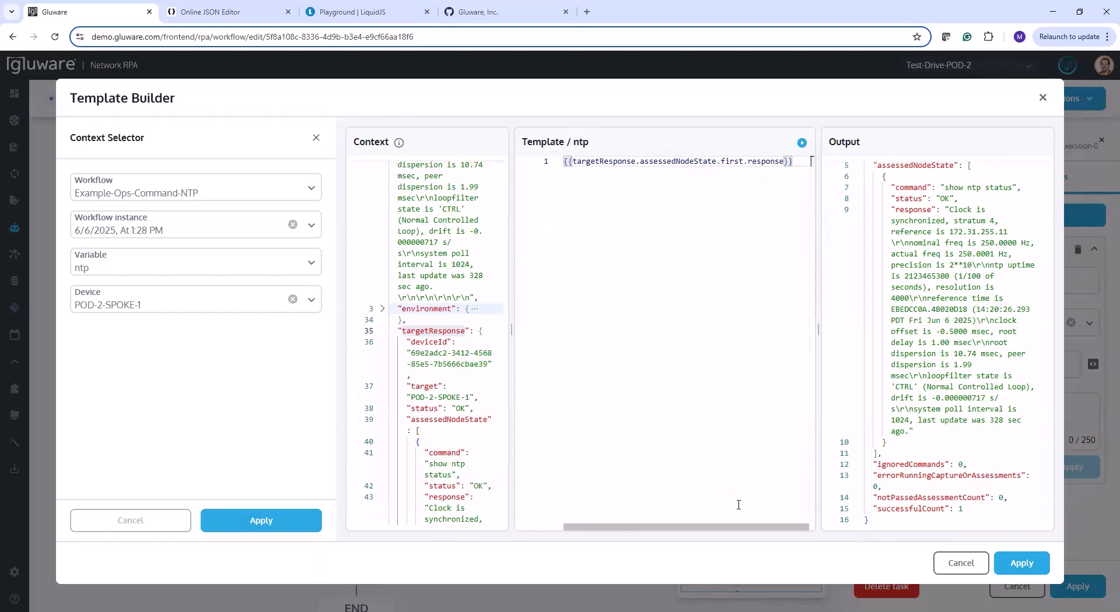
{"action": "scroll", "coordinate": [890, 380], "scroll_direction": "up", "scroll_amount": 1}
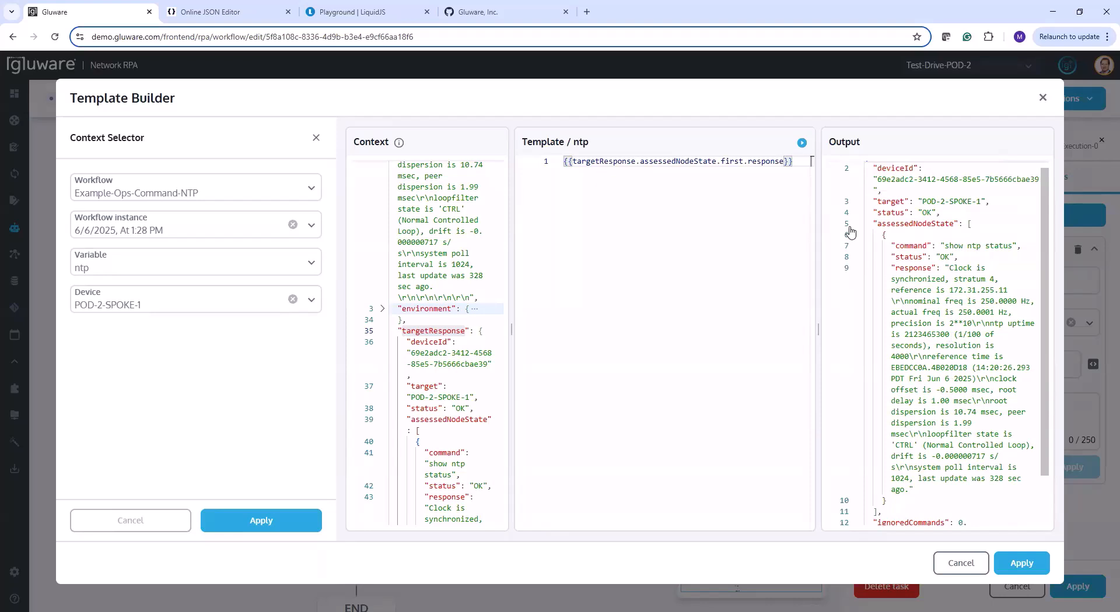
{"action": "left_click", "coordinate": [803, 150]}
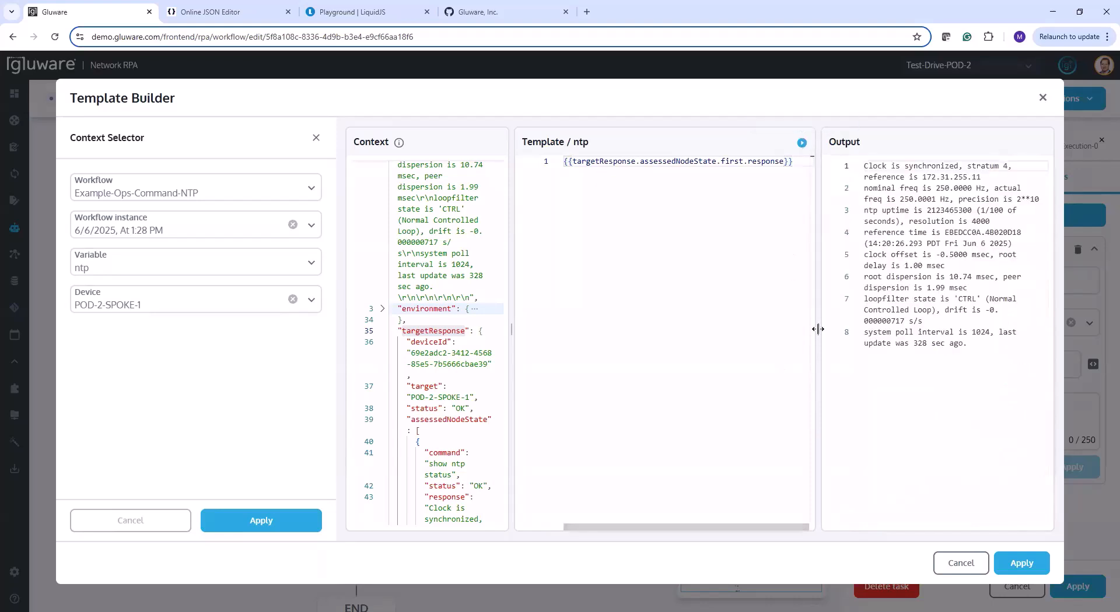
- Widen the output area to read the line-by-line NTP response, and give the template area its space back
{"action": "left_click_drag", "start_coordinate": [817, 327], "coordinate": [696, 341]}
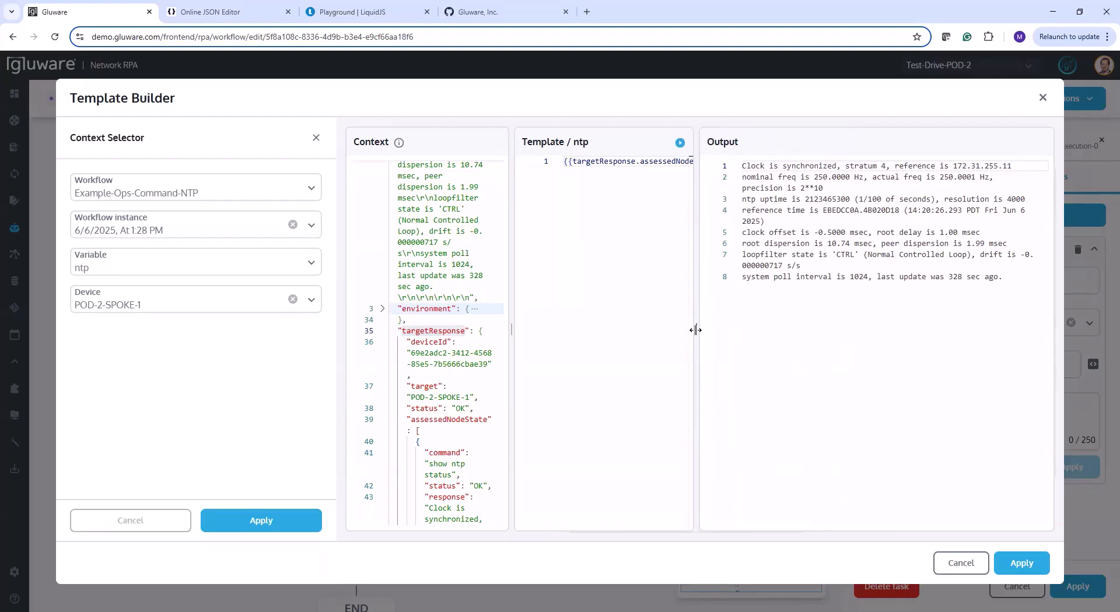
{"action": "left_click_drag", "start_coordinate": [696, 327], "coordinate": [670, 313]}
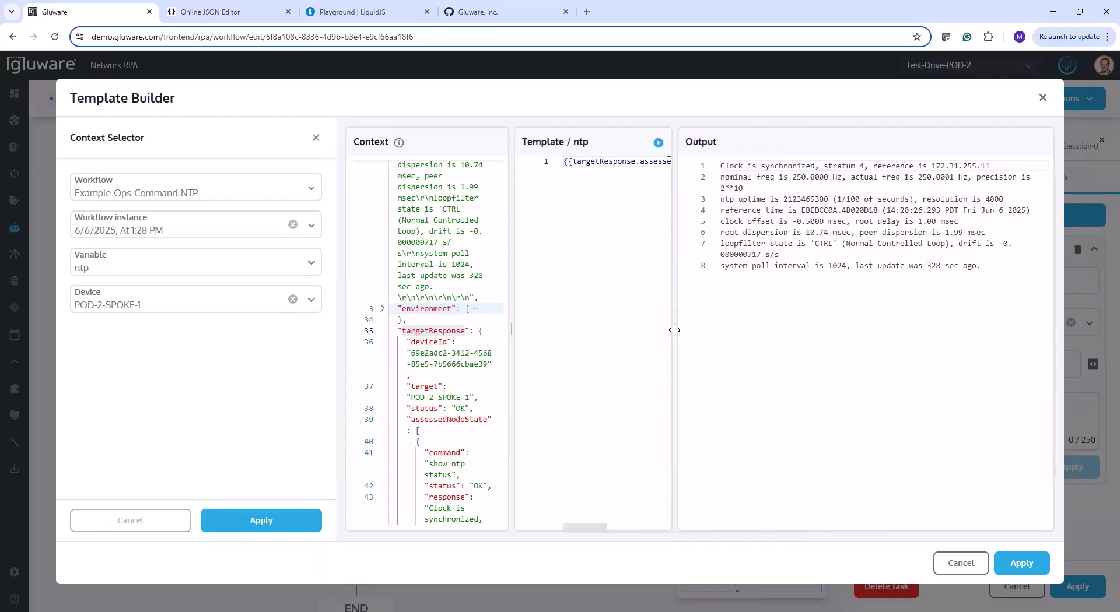
{"action": "mouse_move", "coordinate": [675, 322]}
{"action": "left_mouse_down"}
{"action": "mouse_move", "coordinate": [823, 317]}
{"action": "mouse_move", "coordinate": [612, 325]}
{"action": "mouse_move", "coordinate": [764, 317]}
{"action": "mouse_move", "coordinate": [670, 318]}
{"action": "left_mouse_up"}
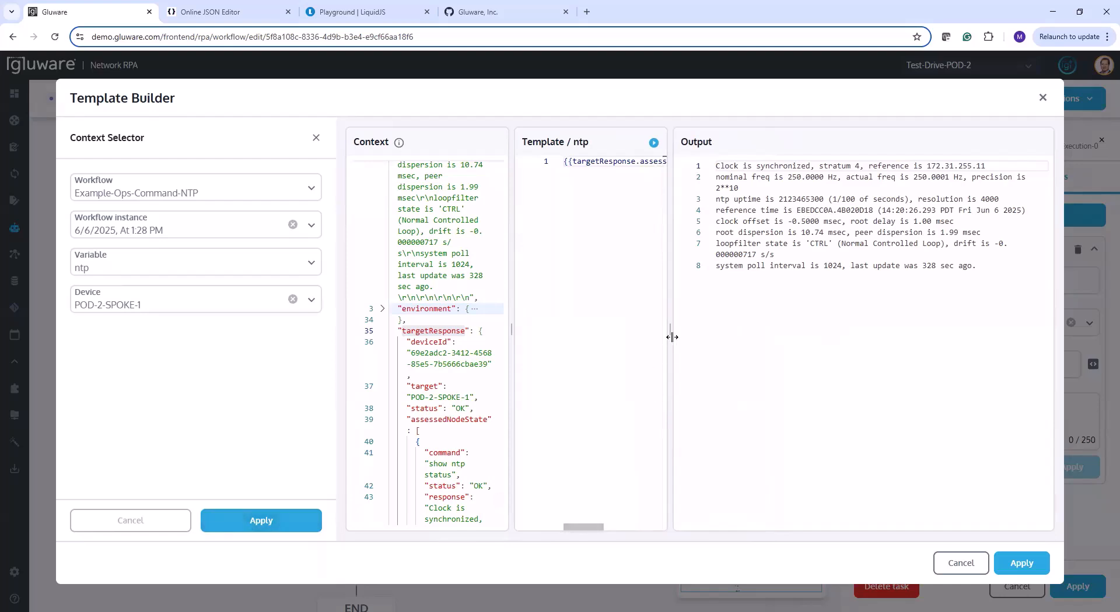
{"action": "left_click_drag", "start_coordinate": [670, 330], "coordinate": [811, 324]}
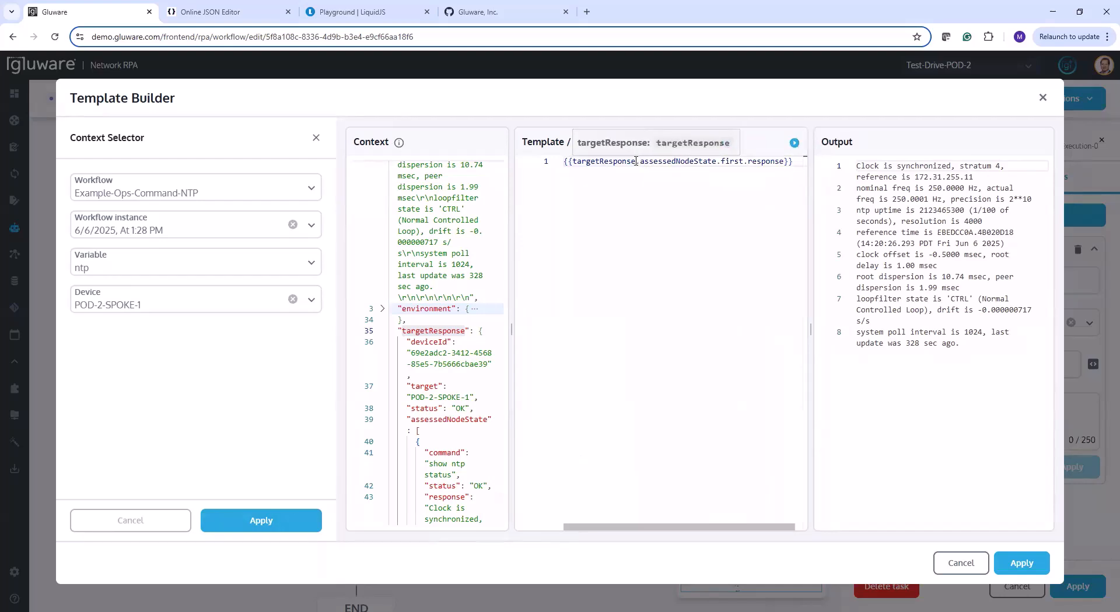
- Reduce the ntp template back to {{targetResponse}} and run it to output the full object
{"action": "left_click_drag", "start_coordinate": [636, 161], "coordinate": [785, 165]}
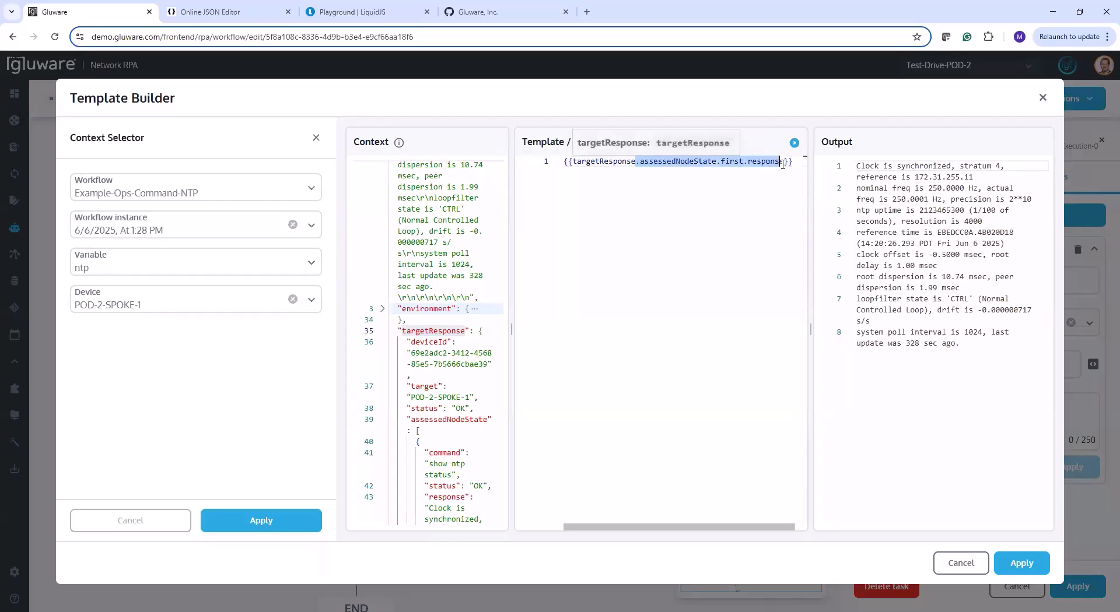
{"action": "key", "text": "BackSpace"}
{"action": "type", "text": "etResponse"}
{"action": "key", "text": "End"}
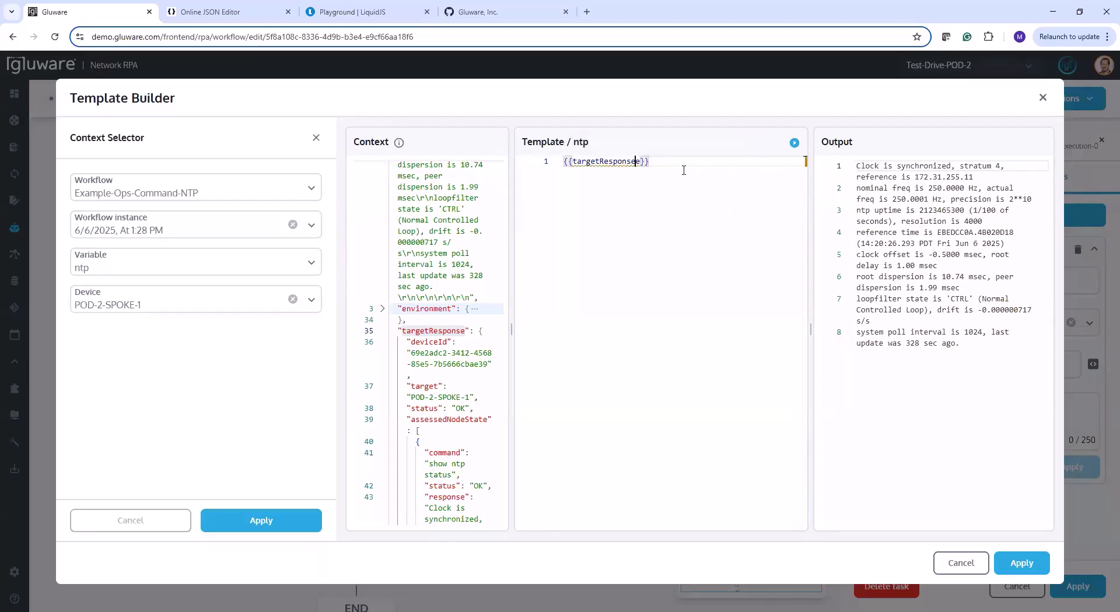
{"action": "left_click", "coordinate": [794, 143]}
{"action": "left_click", "coordinate": [642, 165]}
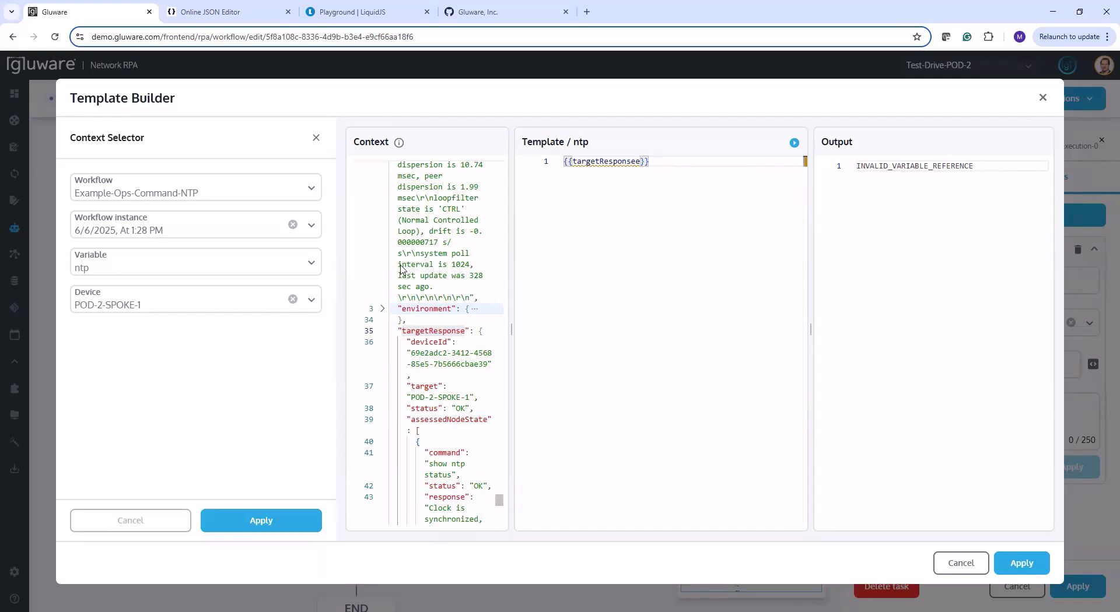
{"action": "key", "text": "BackSpace"}
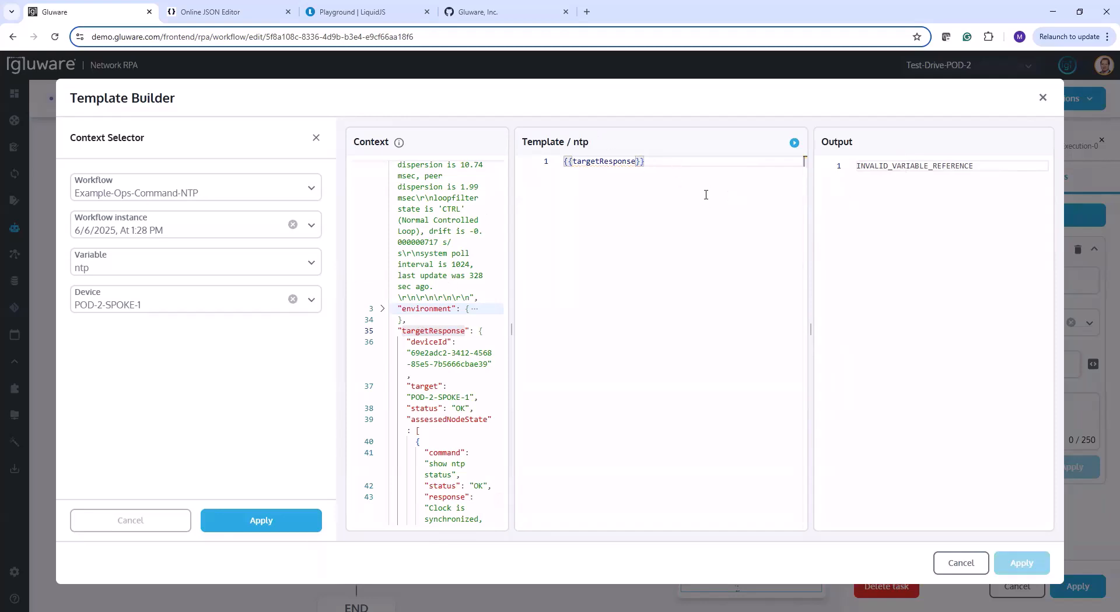
{"action": "left_click", "coordinate": [795, 143]}
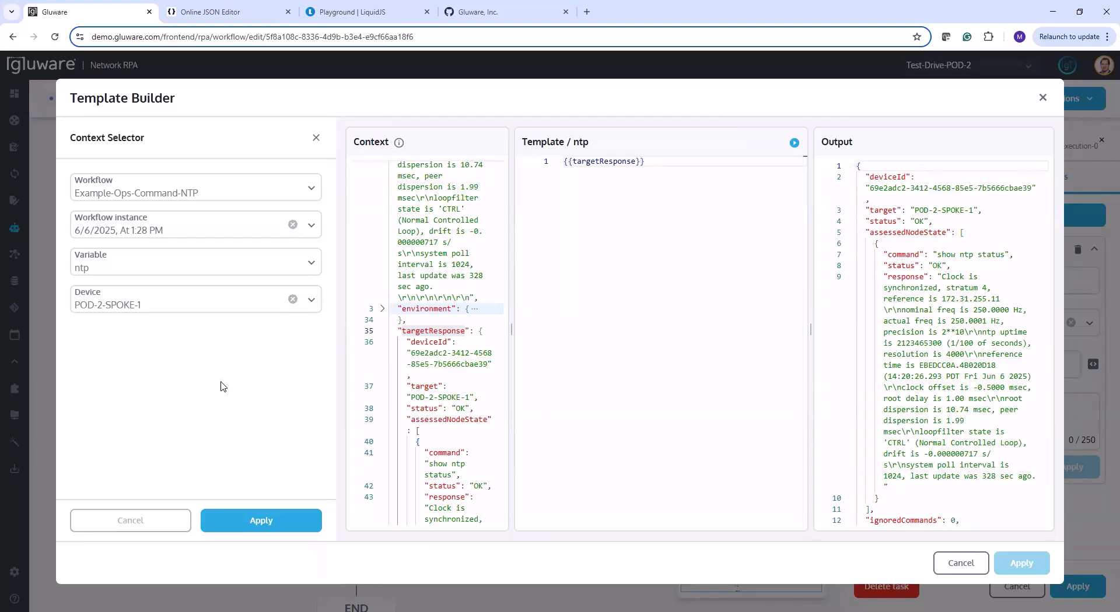
- Close the template builder without applying changes and review the ntp variable's value and name in the Execute Operational Commands task
{"action": "left_click", "coordinate": [951, 565]}
{"action": "scroll", "coordinate": [636, 309], "scroll_direction": "down", "scroll_amount": 2}
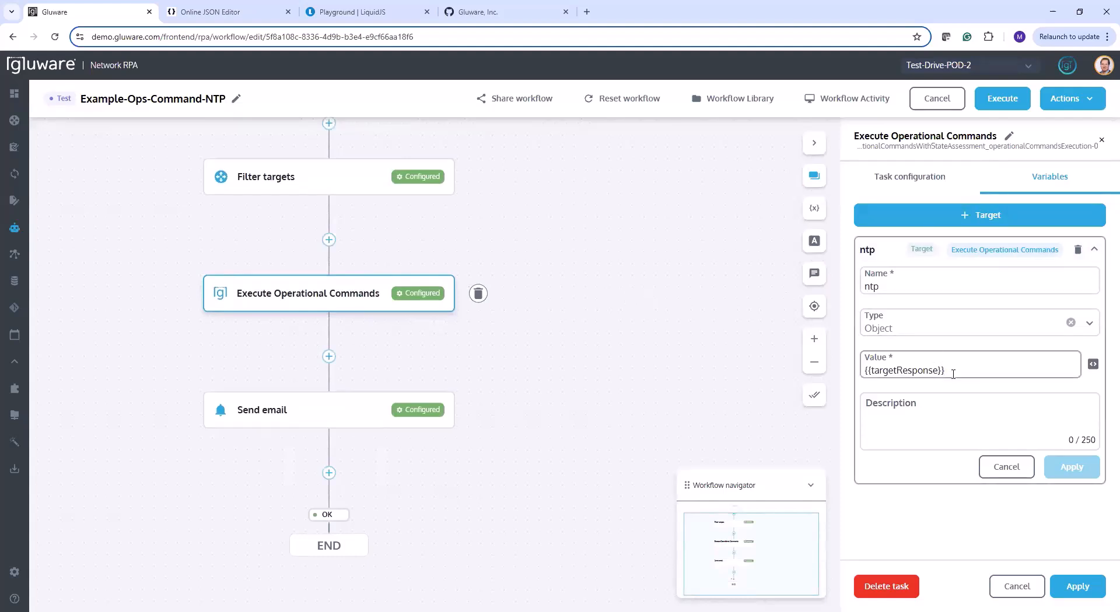
{"action": "left_click_drag", "start_coordinate": [949, 371], "coordinate": [863, 376]}
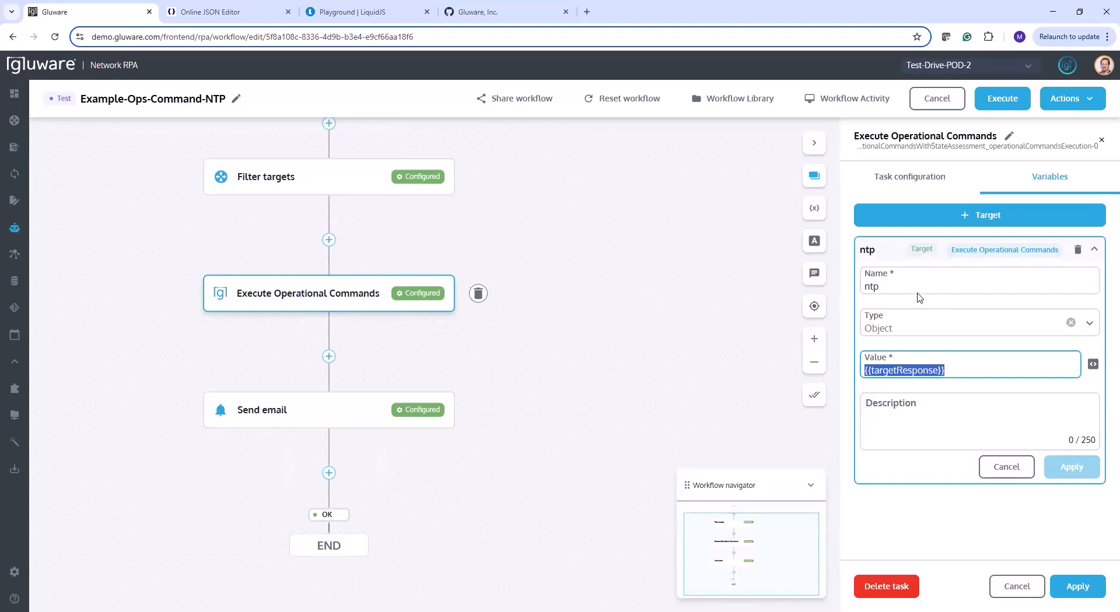
{"action": "left_click_drag", "start_coordinate": [901, 287], "coordinate": [865, 288]}
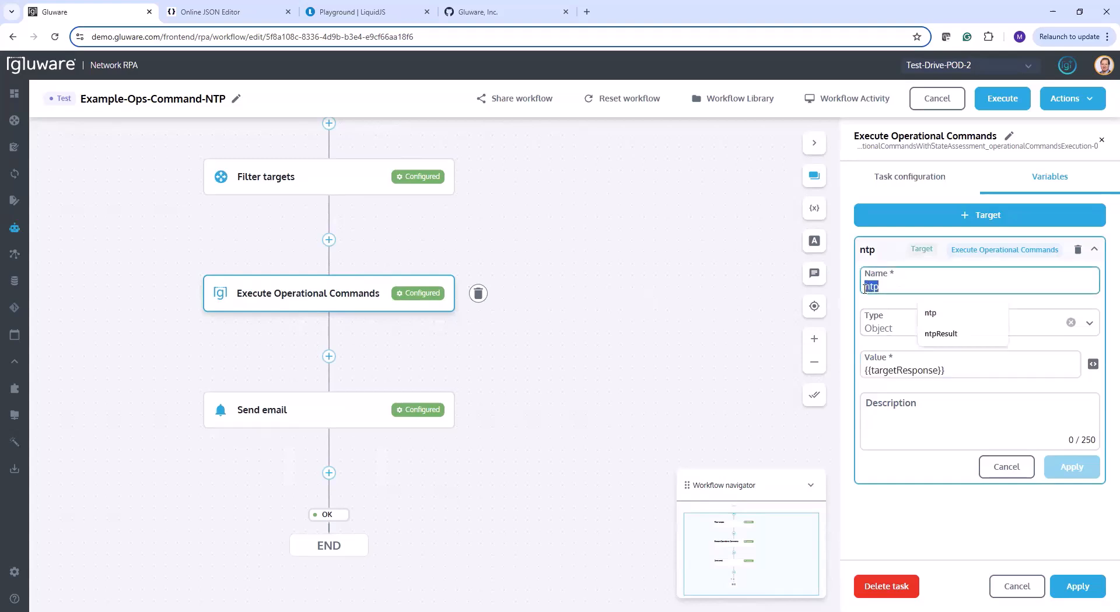
{"action": "left_click", "coordinate": [731, 278]}
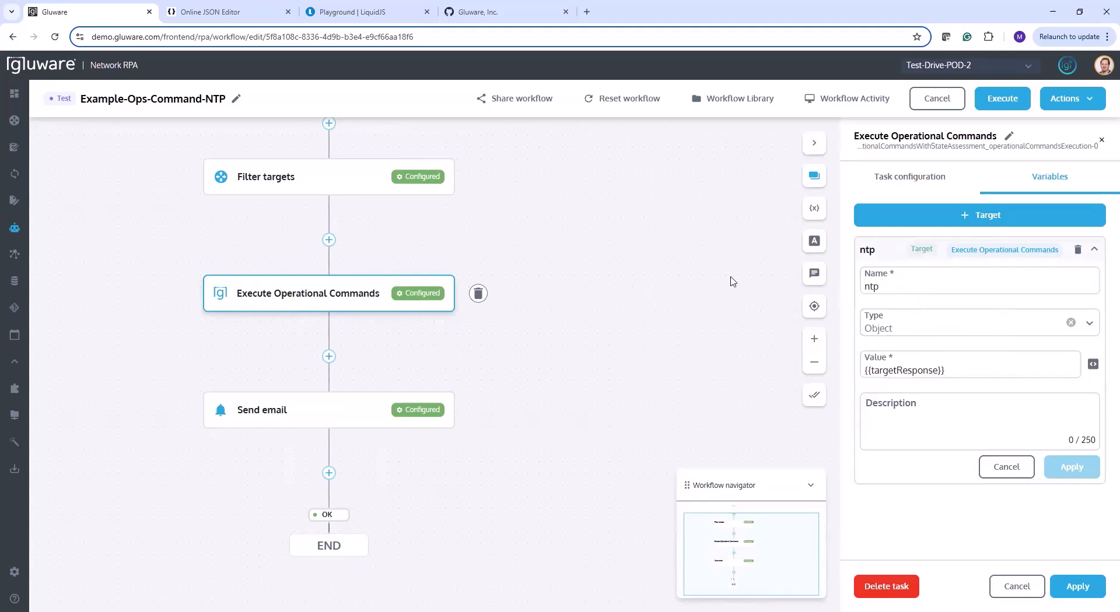
- Open the Send email task and review the {{ ntpResult }} variable in its message body
{"action": "left_click", "coordinate": [333, 417]}
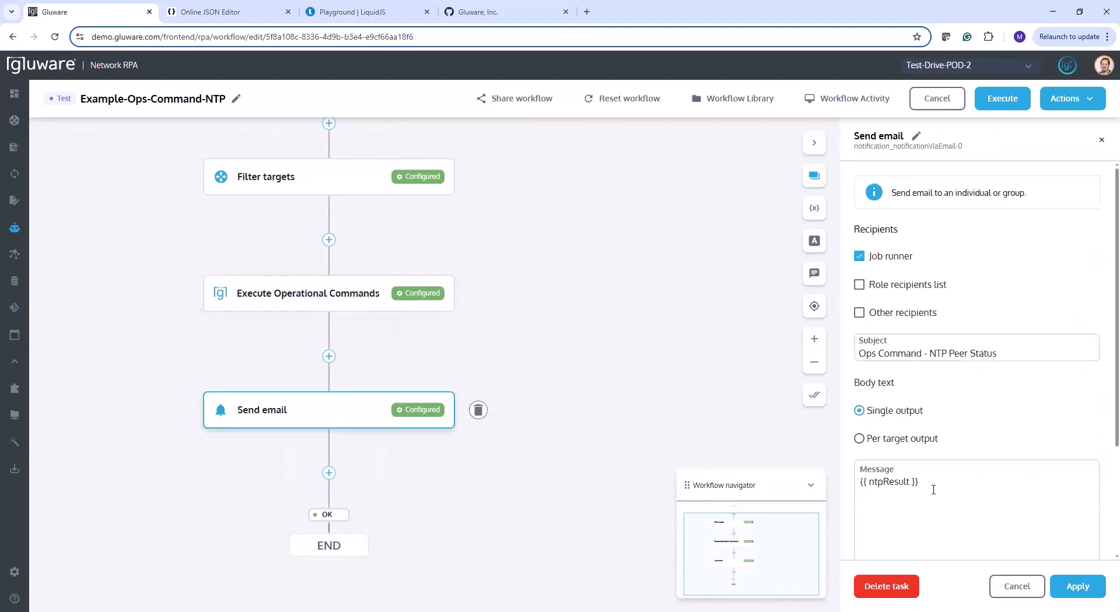
{"action": "left_click", "coordinate": [886, 486]}
{"action": "key", "text": "ctrl+a"}
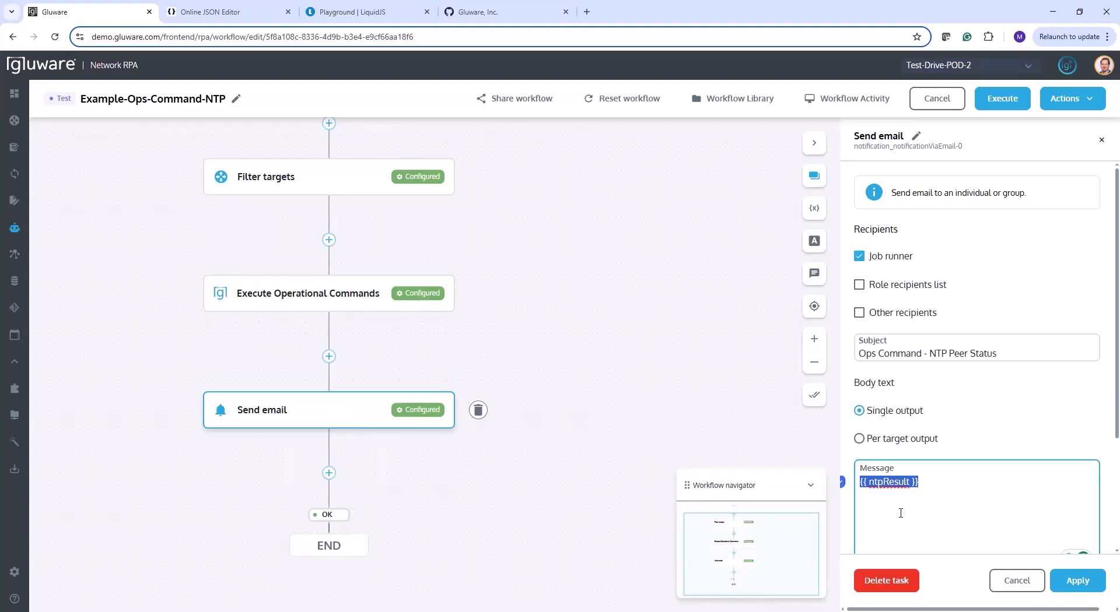
{"action": "left_click", "coordinate": [920, 488]}
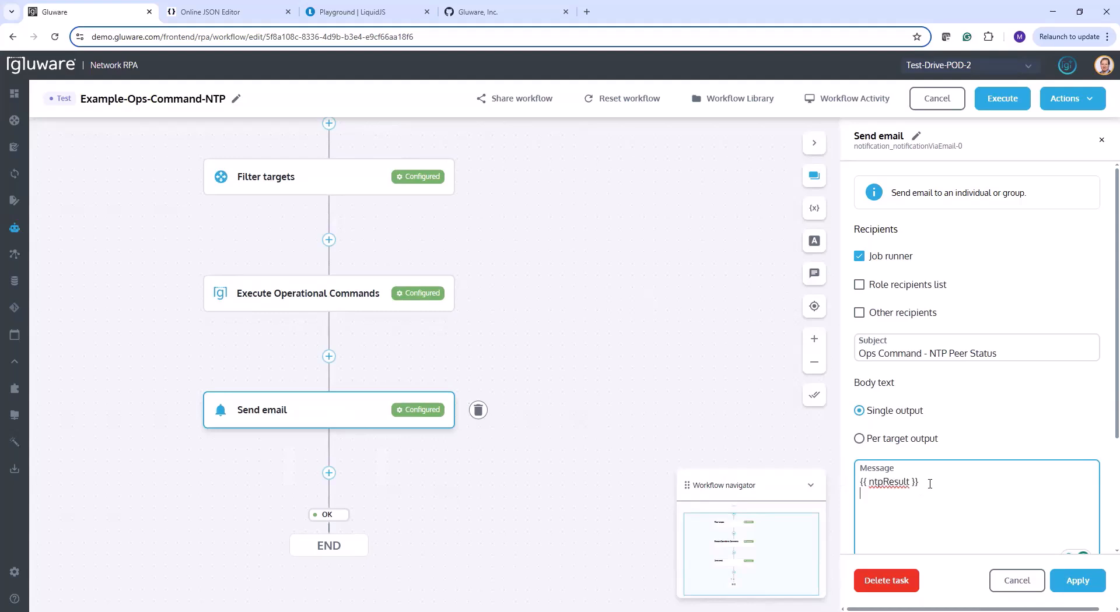
{"action": "key", "text": "shift+Left"}
{"action": "key", "text": "shift+Left"}
{"action": "key", "text": "shift+Left"}
{"action": "key", "text": "shift+Left"}
{"action": "key", "text": "shift+Left"}
{"action": "key", "text": "shift+Left"}
{"action": "key", "text": "shift+Left"}
{"action": "key", "text": "shift+Left"}
{"action": "key", "text": "shift+Left"}
{"action": "key", "text": "shift+Left"}
{"action": "key", "text": "shift+Left"}
{"action": "key", "text": "shift+Left"}
{"action": "key", "text": "shift+Left"}
{"action": "key", "text": "shift+Left"}
{"action": "key", "text": "shift+Left"}
{"action": "key", "text": "shift+Left"}
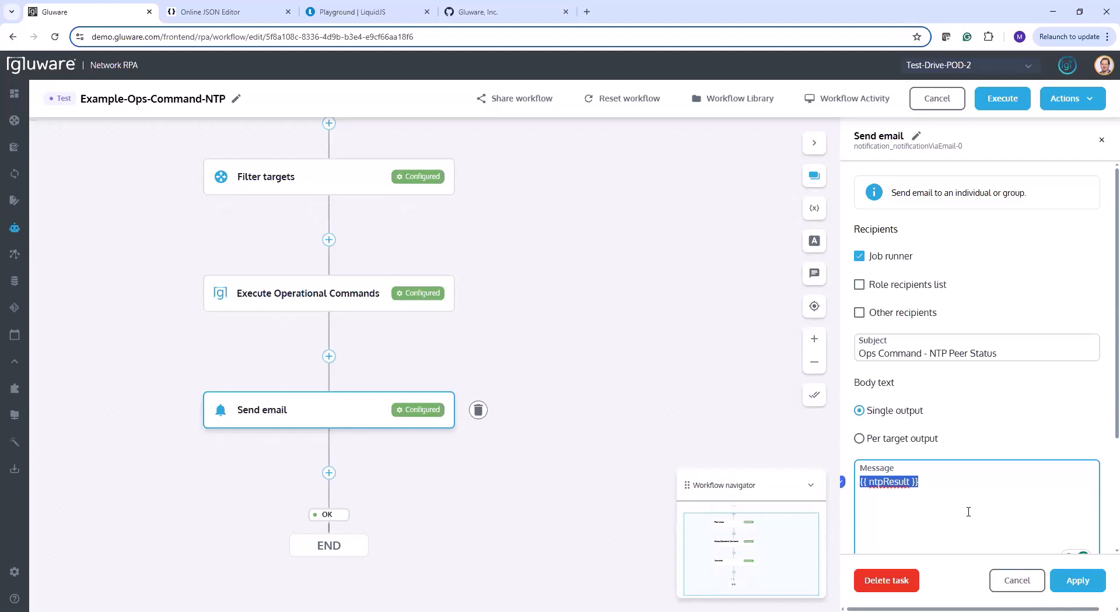
{"action": "left_click_drag", "start_coordinate": [927, 482], "coordinate": [858, 489]}
{"action": "left_click", "coordinate": [951, 490]}
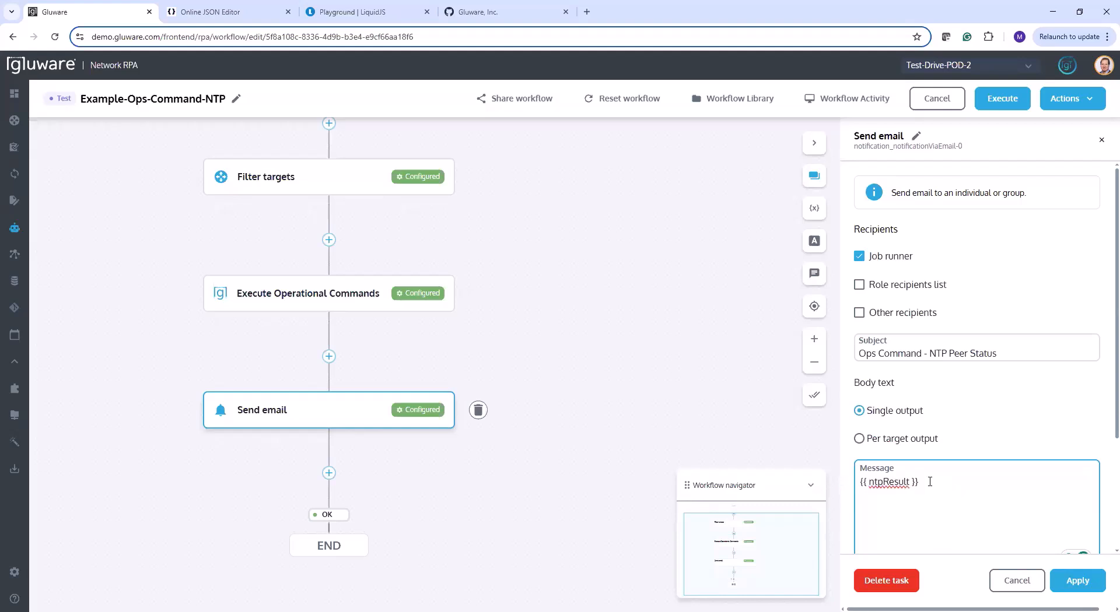
{"action": "triple_click", "coordinate": [889, 482]}
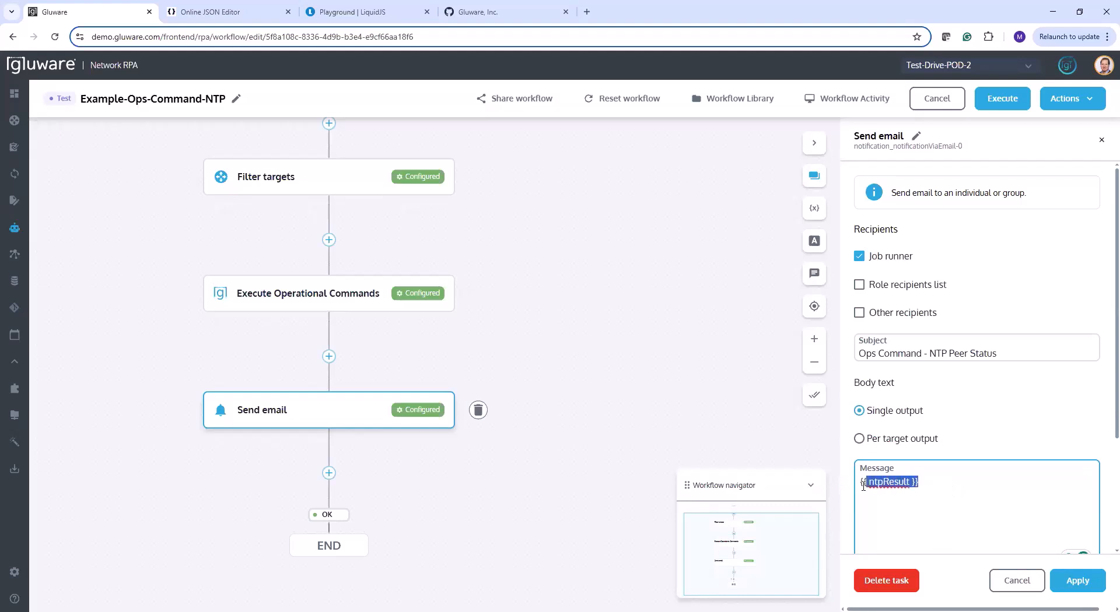
{"action": "left_click", "coordinate": [920, 516]}
{"action": "triple_click", "coordinate": [931, 484]}
{"action": "left_click", "coordinate": [903, 499]}
- List the workflow's variables and expand ntpResult to review its name and template value
{"action": "left_click", "coordinate": [814, 209]}
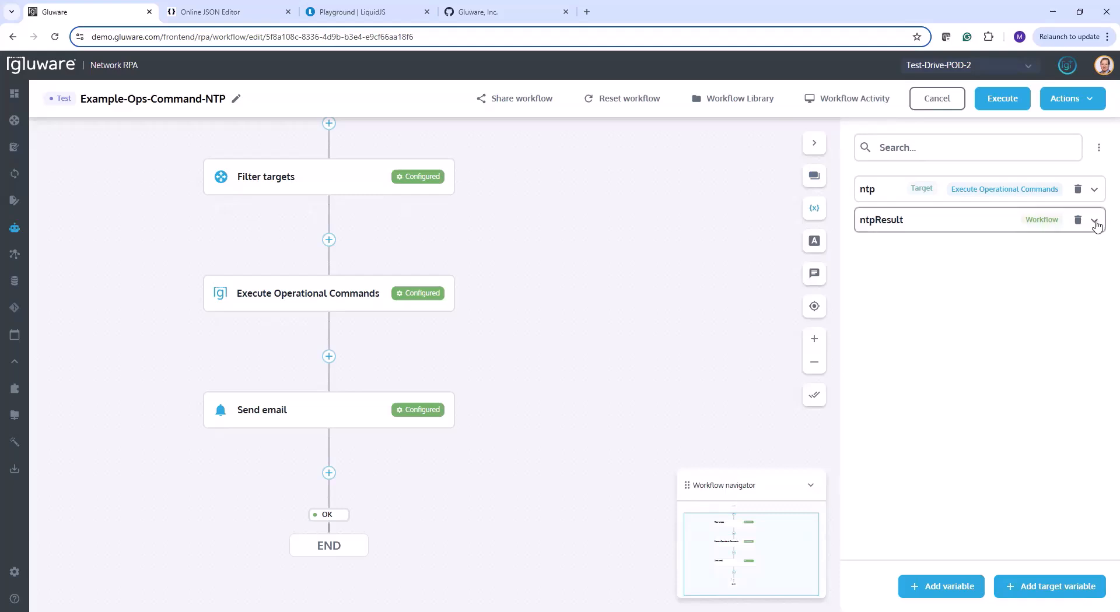
{"action": "left_click", "coordinate": [1094, 222]}
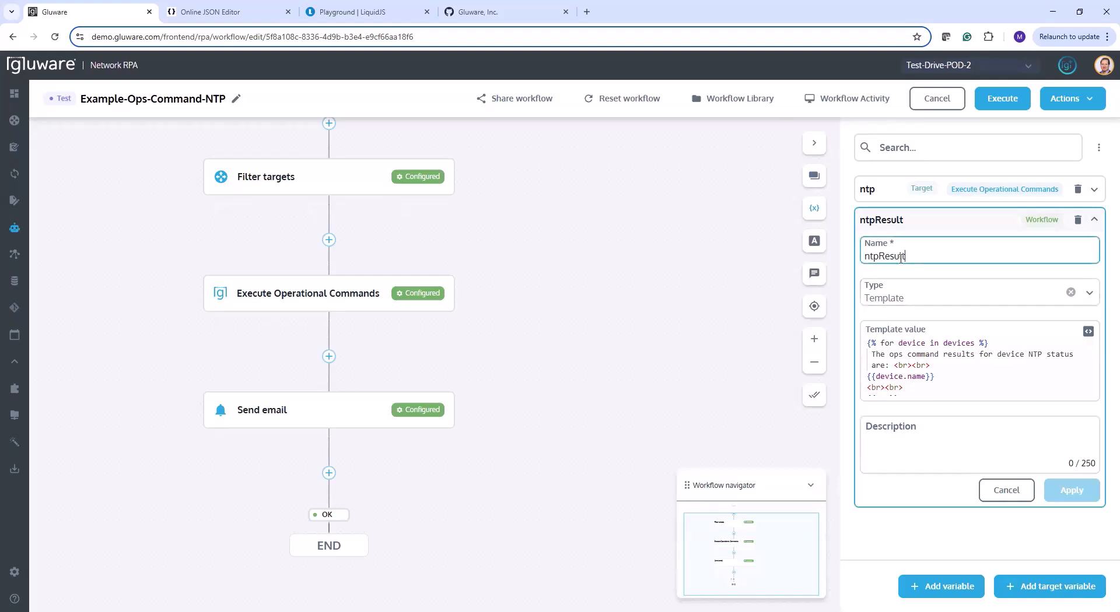
{"action": "left_click_drag", "start_coordinate": [904, 256], "coordinate": [861, 265]}
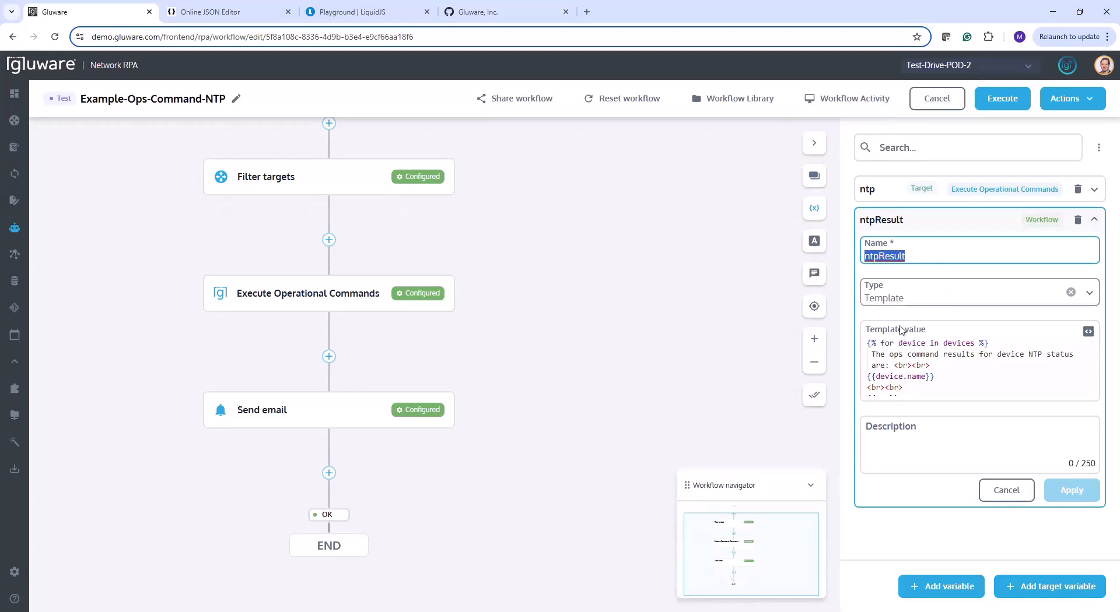
{"action": "left_click_drag", "start_coordinate": [868, 342], "coordinate": [948, 365]}
{"action": "scroll", "coordinate": [949, 365], "scroll_direction": "up", "scroll_amount": 5}
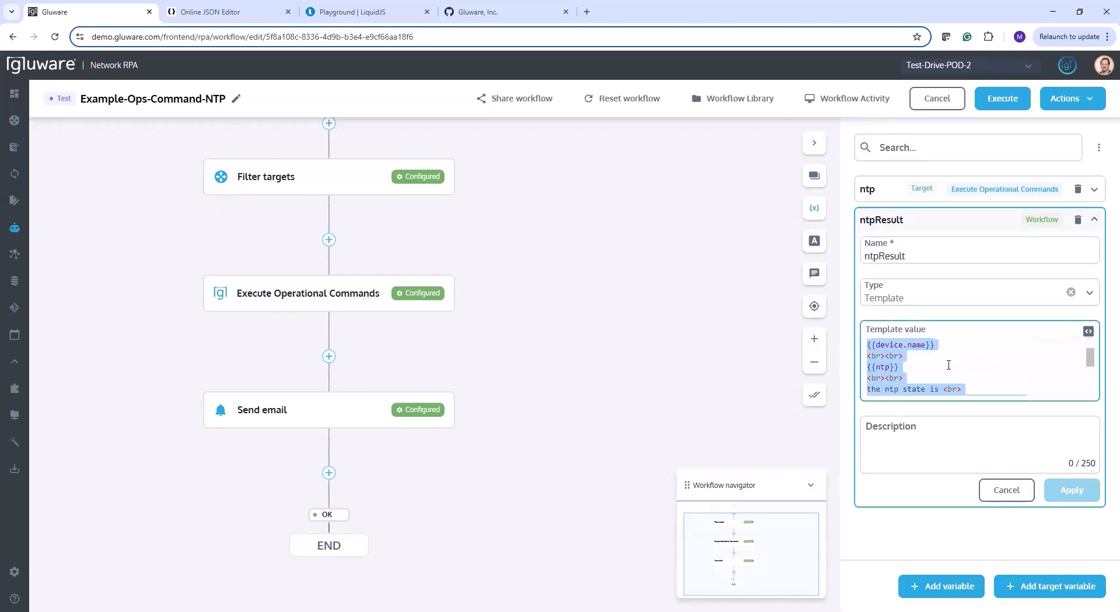
{"action": "left_click", "coordinate": [973, 368]}
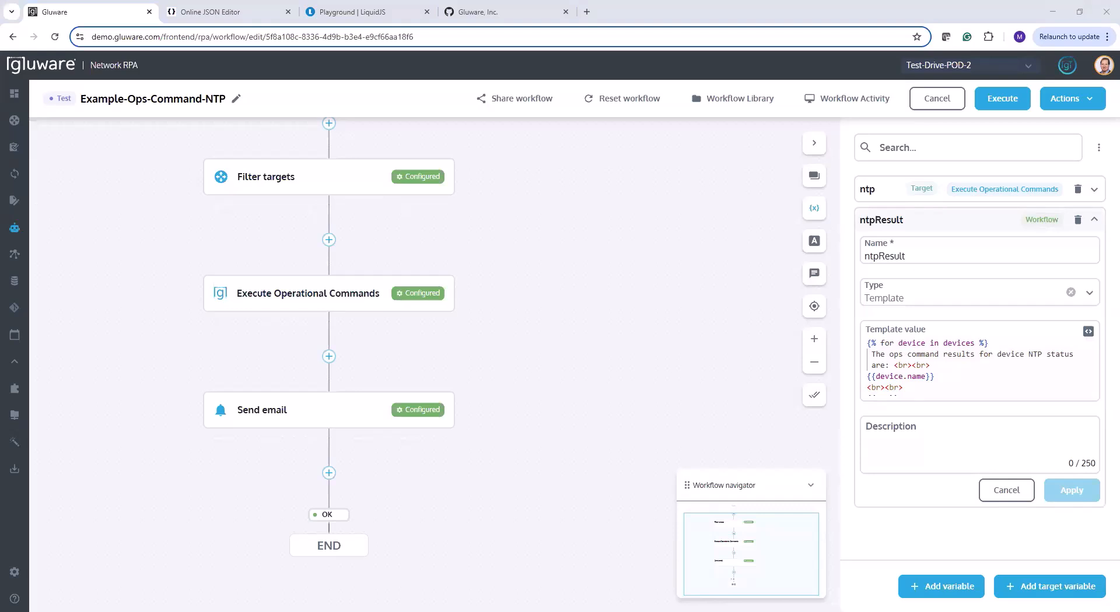
- Read the ntpResult template value through to its closing endfor, and bring the whole workflow from Start to END into view
{"action": "left_click", "coordinate": [609, 300]}
{"action": "left_click", "coordinate": [869, 351]}
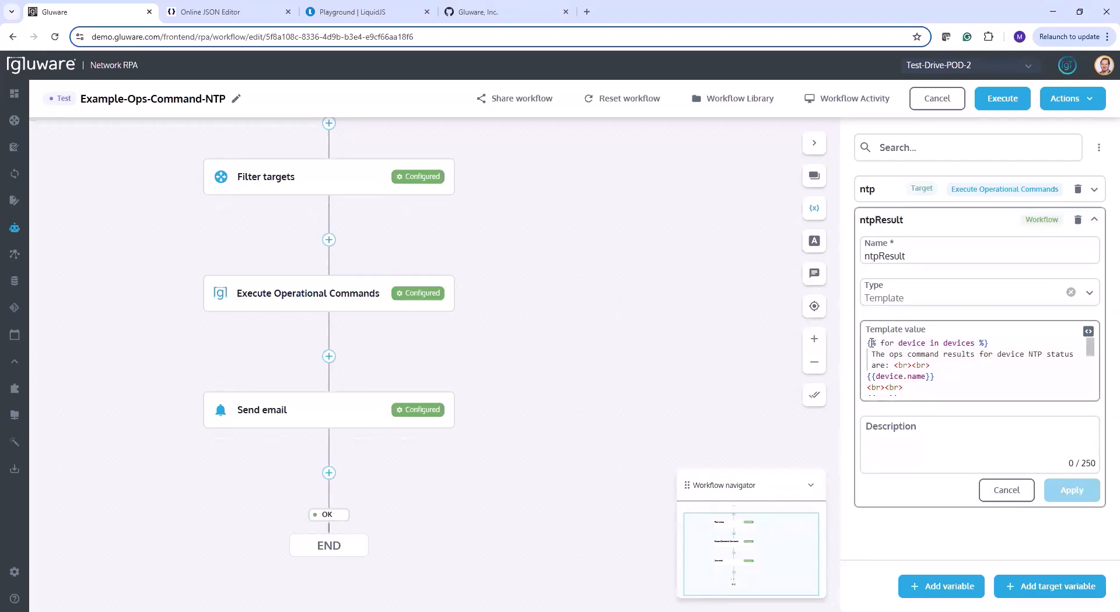
{"action": "key", "text": "ctrl+a"}
{"action": "scroll", "coordinate": [968, 368], "scroll_direction": "down", "scroll_amount": 5}
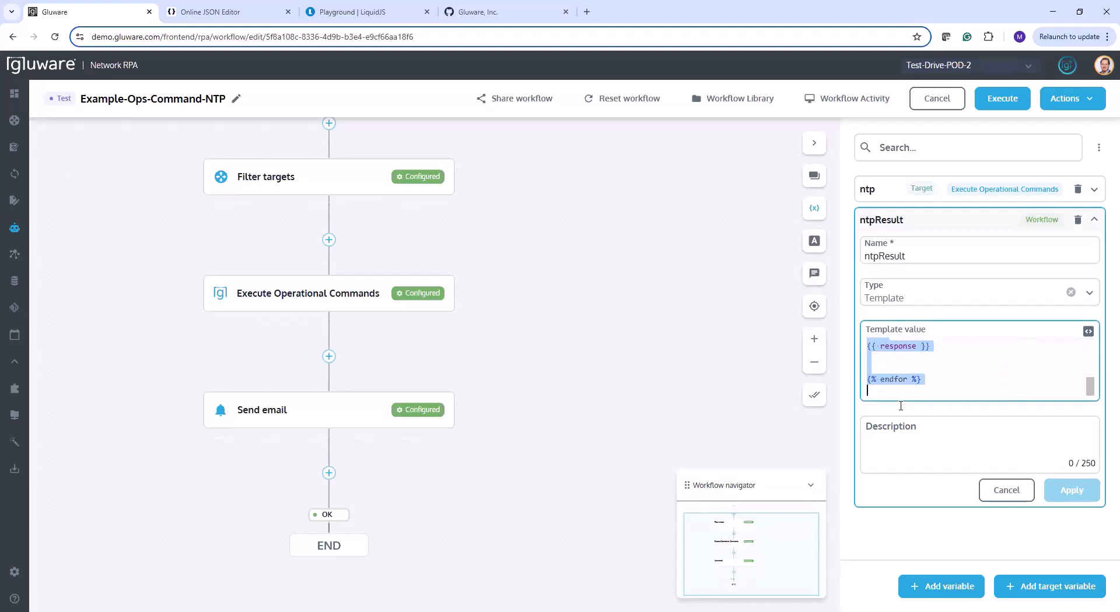
{"action": "left_click", "coordinate": [630, 406]}
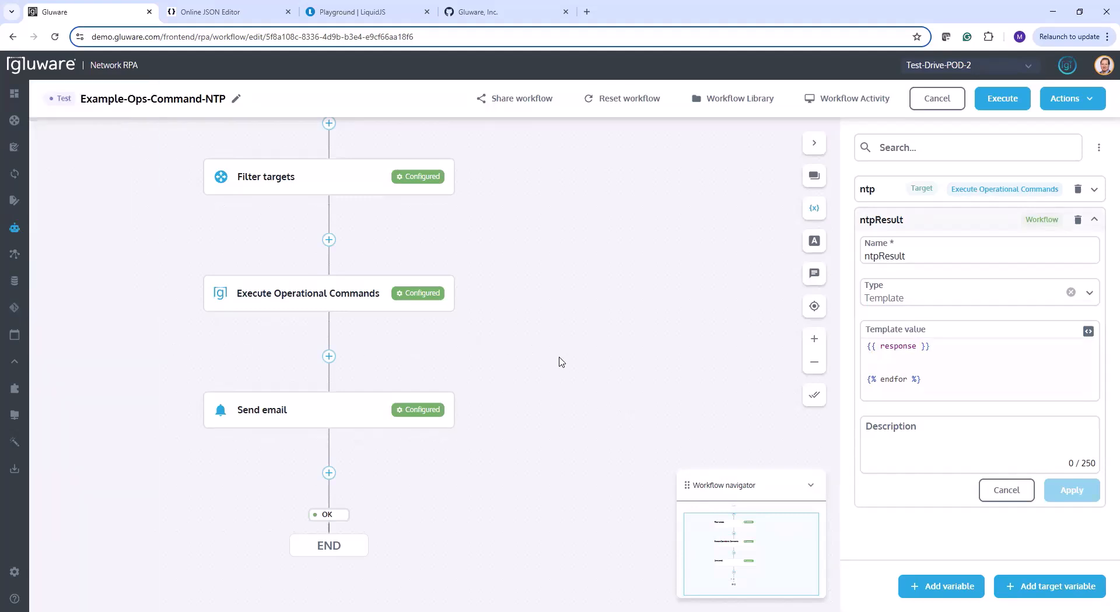
{"action": "scroll", "coordinate": [557, 374], "scroll_direction": "up", "scroll_amount": 1}
{"action": "scroll", "coordinate": [549, 356], "scroll_direction": "down", "scroll_amount": 2}
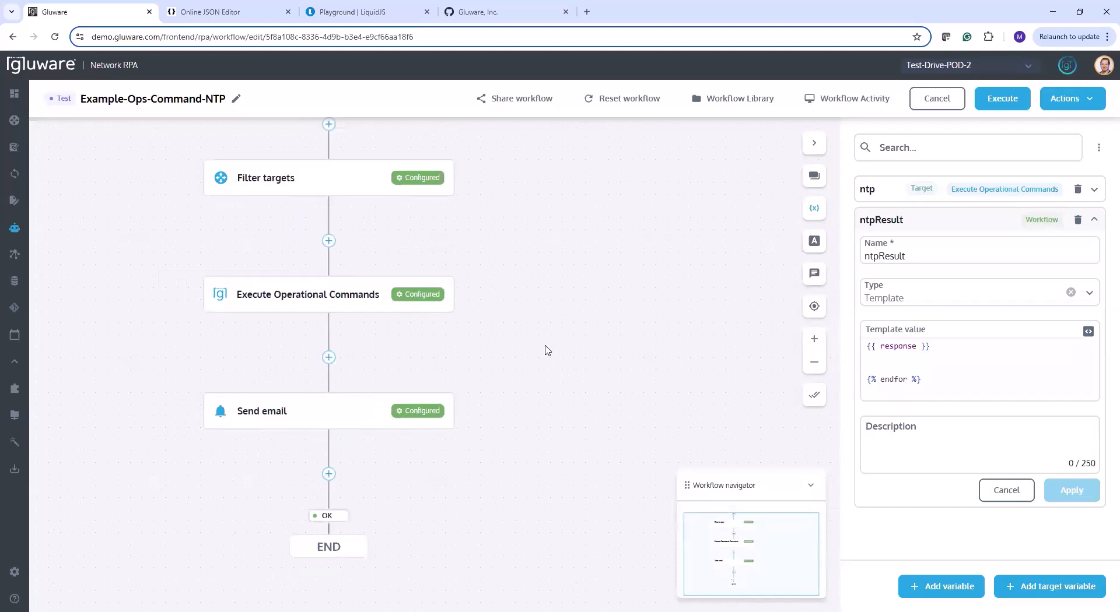
{"action": "left_click_drag", "start_coordinate": [531, 305], "coordinate": [521, 335]}
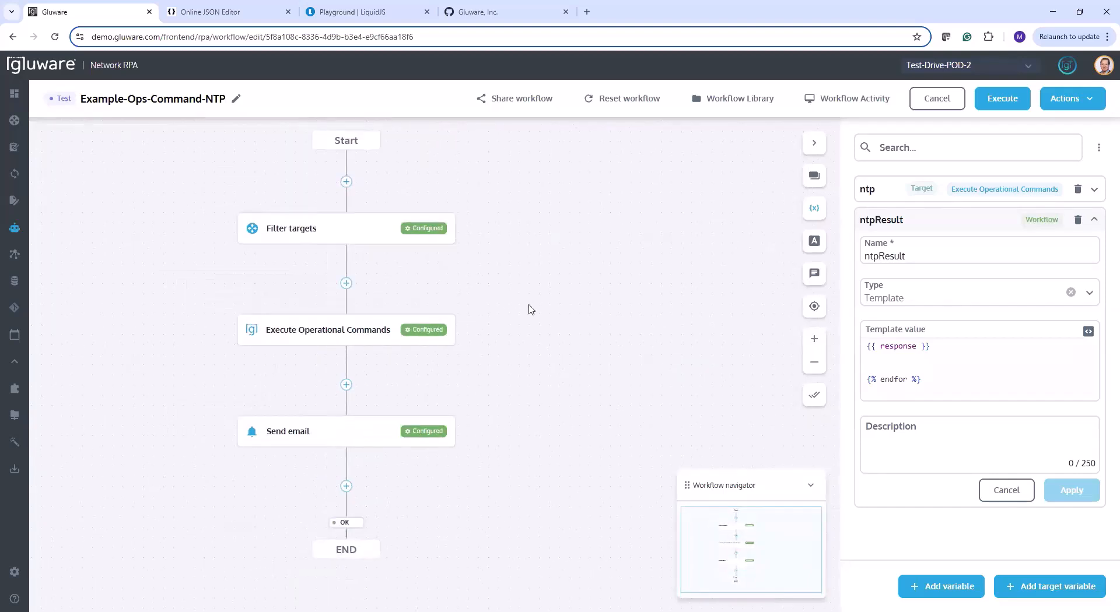
- Go back over the ntpResult template value, examining the response assignment, the device loop and the device name and ntp lines
{"action": "scroll", "coordinate": [986, 379], "scroll_direction": "up", "scroll_amount": 3}
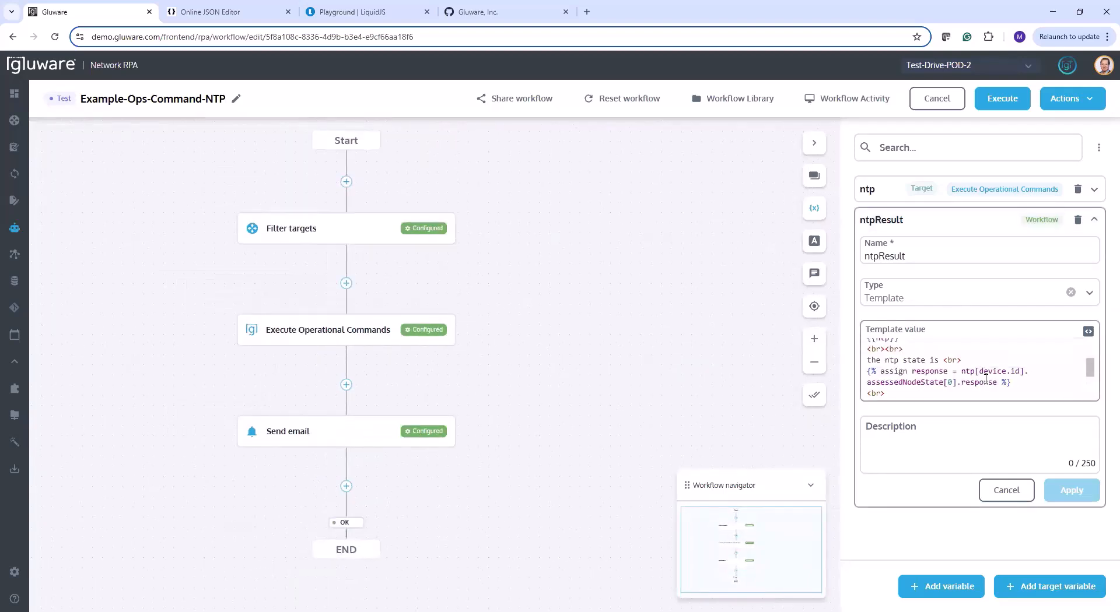
{"action": "scroll", "coordinate": [985, 378], "scroll_direction": "up", "scroll_amount": 2}
{"action": "scroll", "coordinate": [975, 373], "scroll_direction": "up", "scroll_amount": 2}
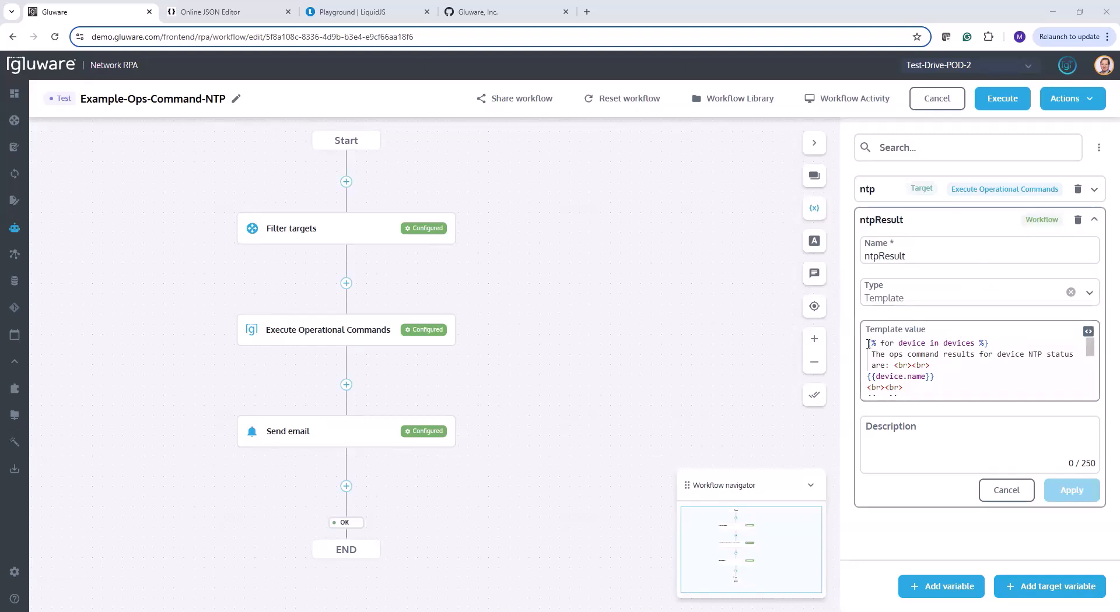
{"action": "left_click_drag", "start_coordinate": [867, 344], "coordinate": [933, 407]}
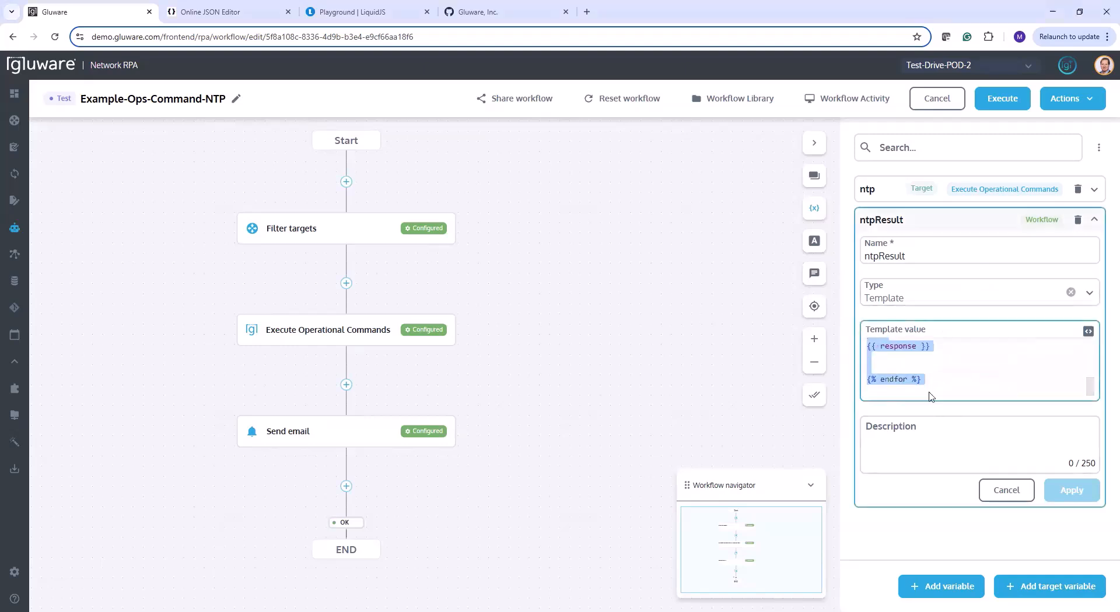
{"action": "scroll", "coordinate": [961, 368], "scroll_direction": "up", "scroll_amount": 3}
{"action": "left_click", "coordinate": [956, 366]}
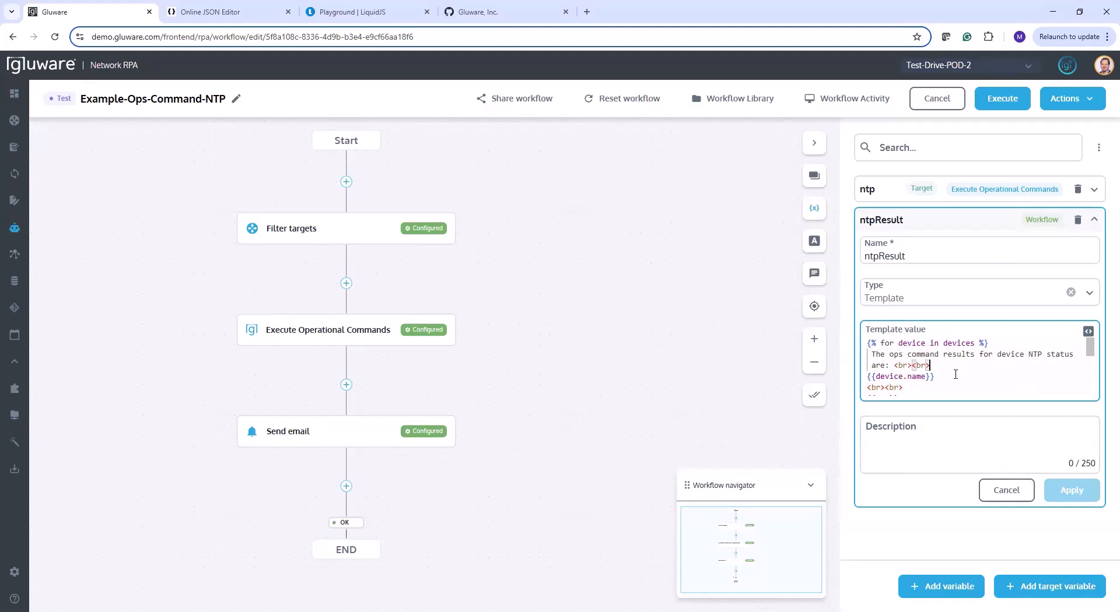
{"action": "left_click", "coordinate": [956, 374]}
{"action": "left_click", "coordinate": [1014, 383]}
{"action": "left_click", "coordinate": [869, 344]}
{"action": "key", "text": "ctrl+a"}
{"action": "scroll", "coordinate": [933, 373], "scroll_direction": "up", "scroll_amount": 5}
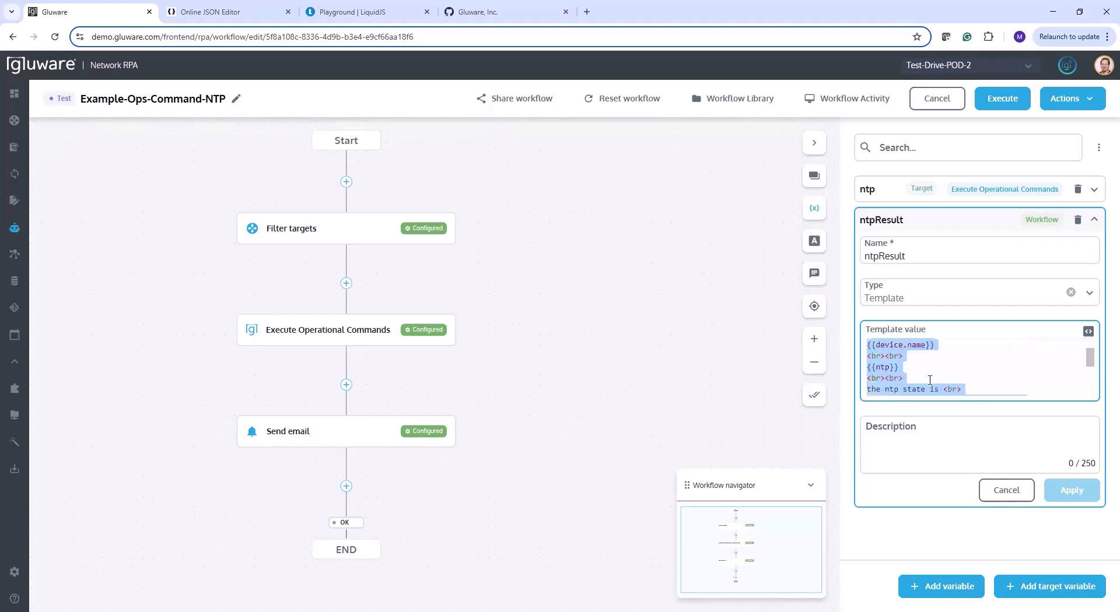
{"action": "left_click", "coordinate": [956, 387]}
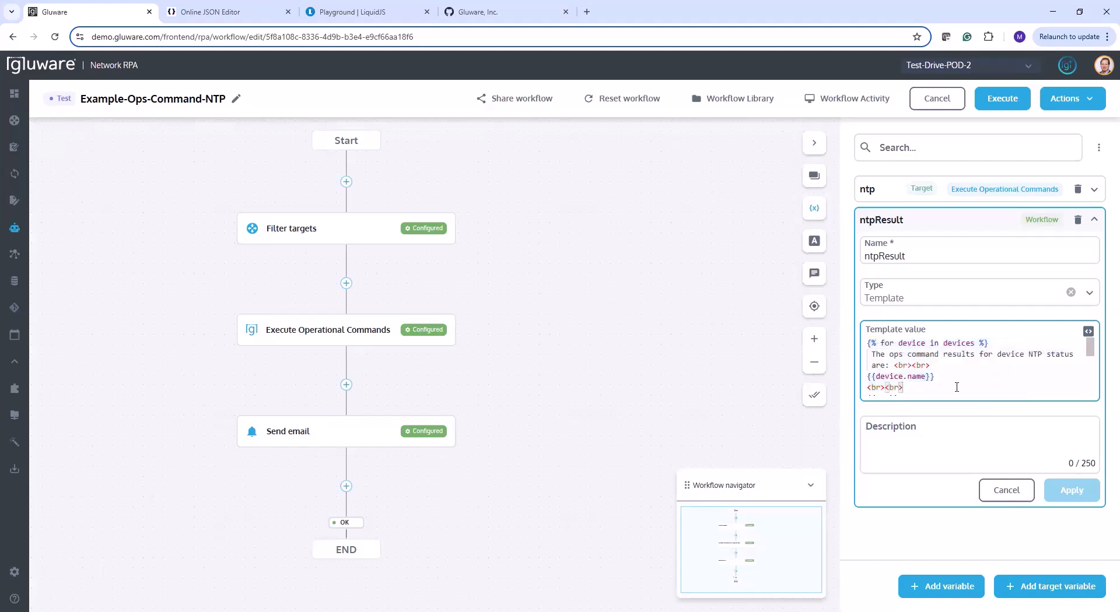
- Open ntpResult in the template builder and load its context for devices POD-2-SPOKE-1, POD-2-SPOKE-2 and POD-2-SPOKE-3
{"action": "left_click", "coordinate": [1089, 332]}
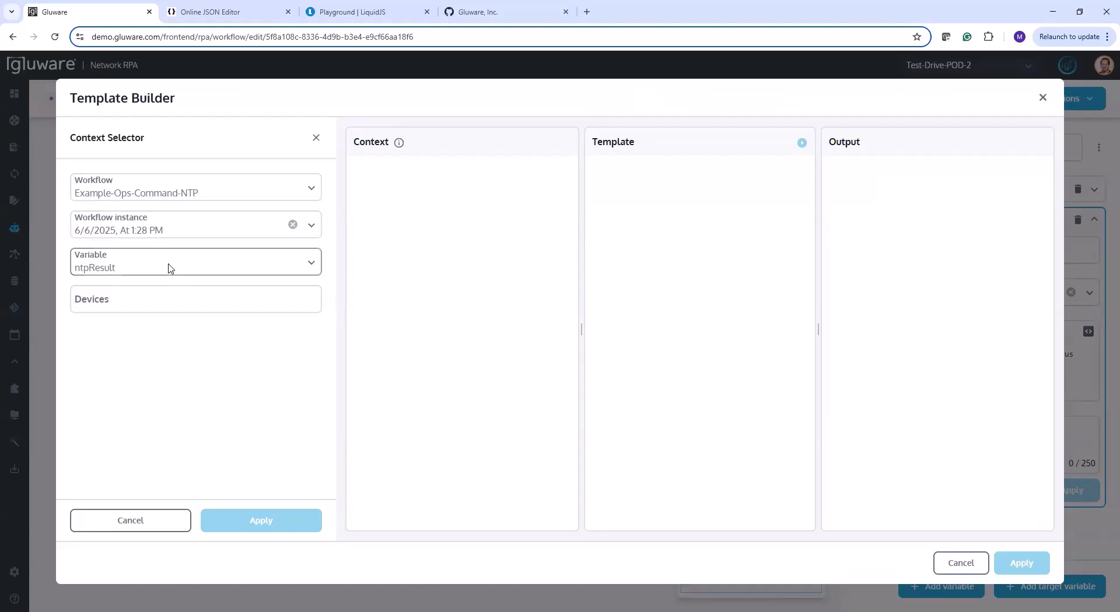
{"action": "left_click", "coordinate": [145, 303]}
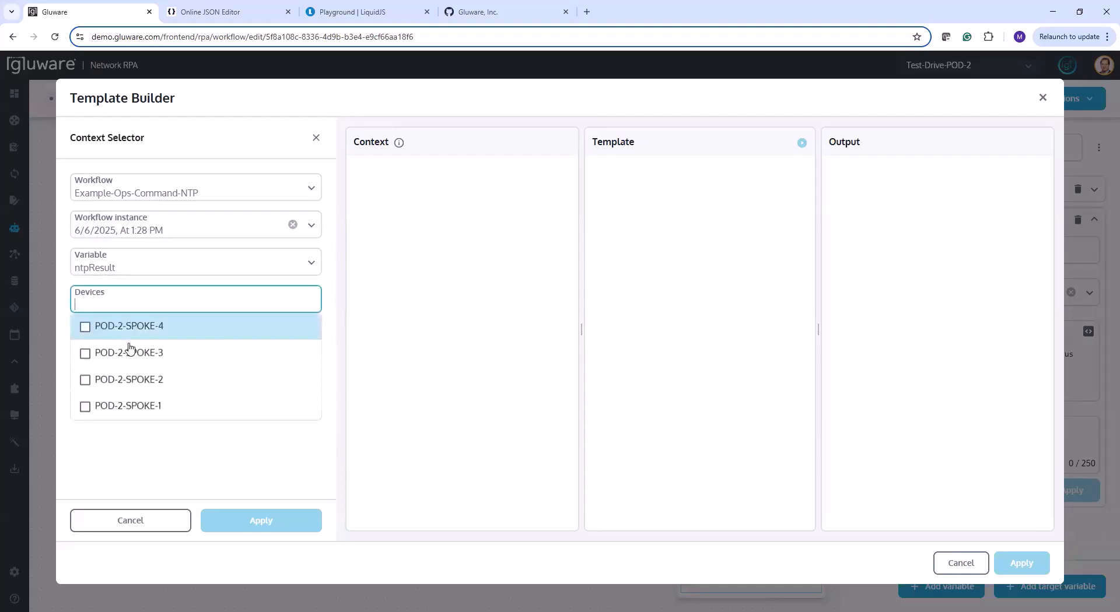
{"action": "left_click", "coordinate": [85, 408]}
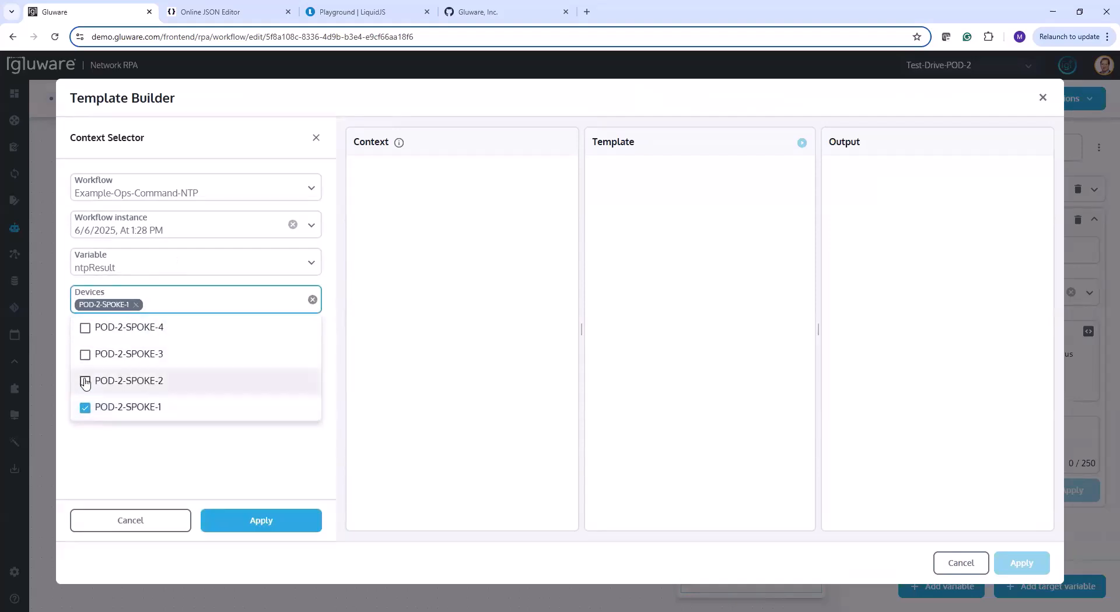
{"action": "left_click", "coordinate": [85, 382]}
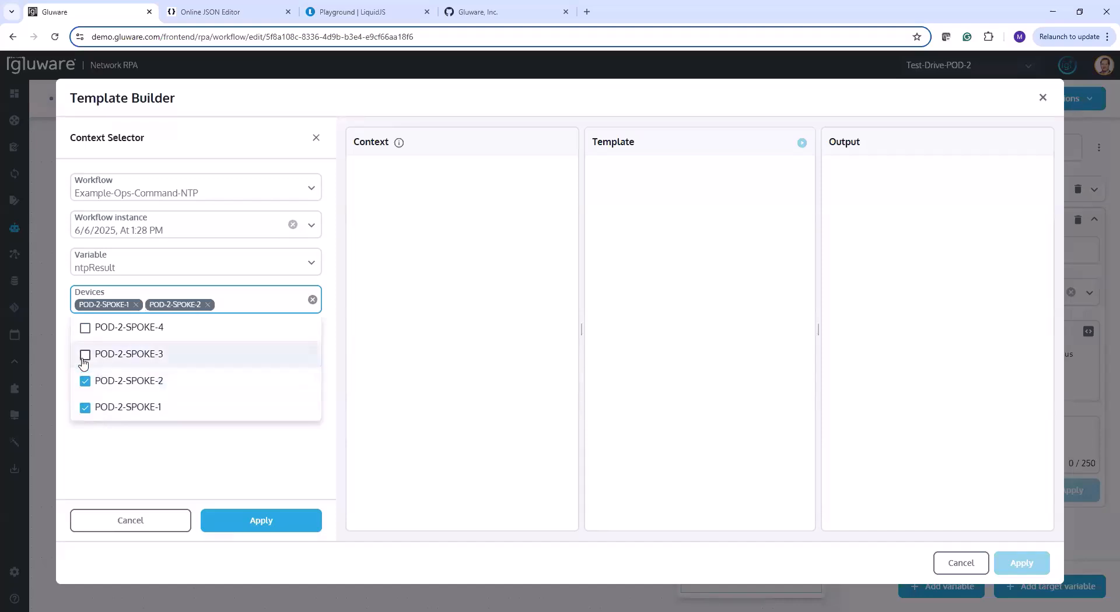
{"action": "left_click", "coordinate": [84, 359]}
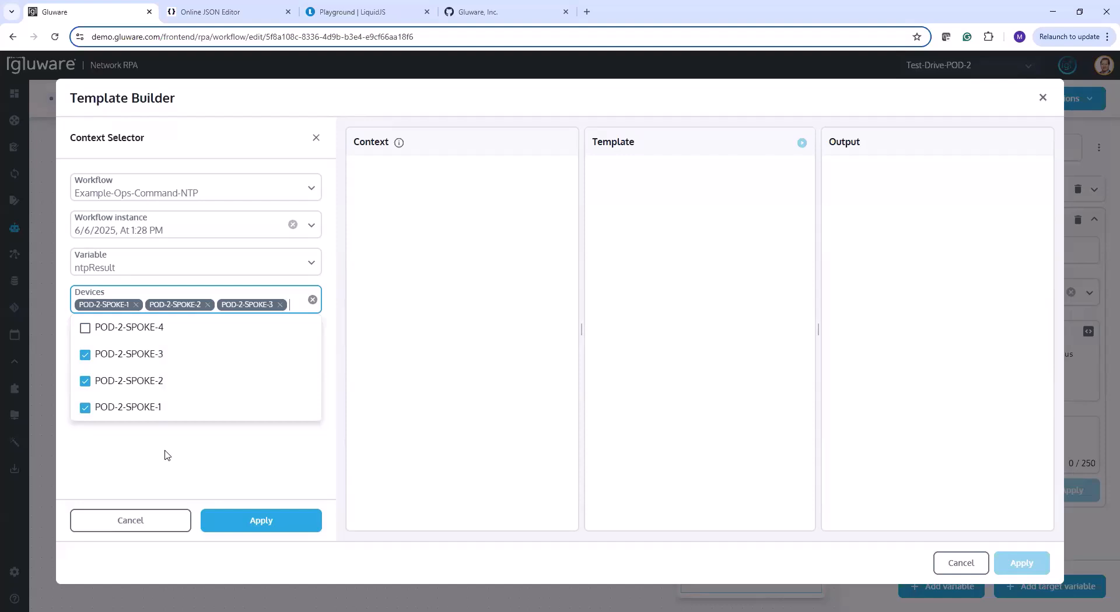
{"action": "left_click", "coordinate": [219, 523]}
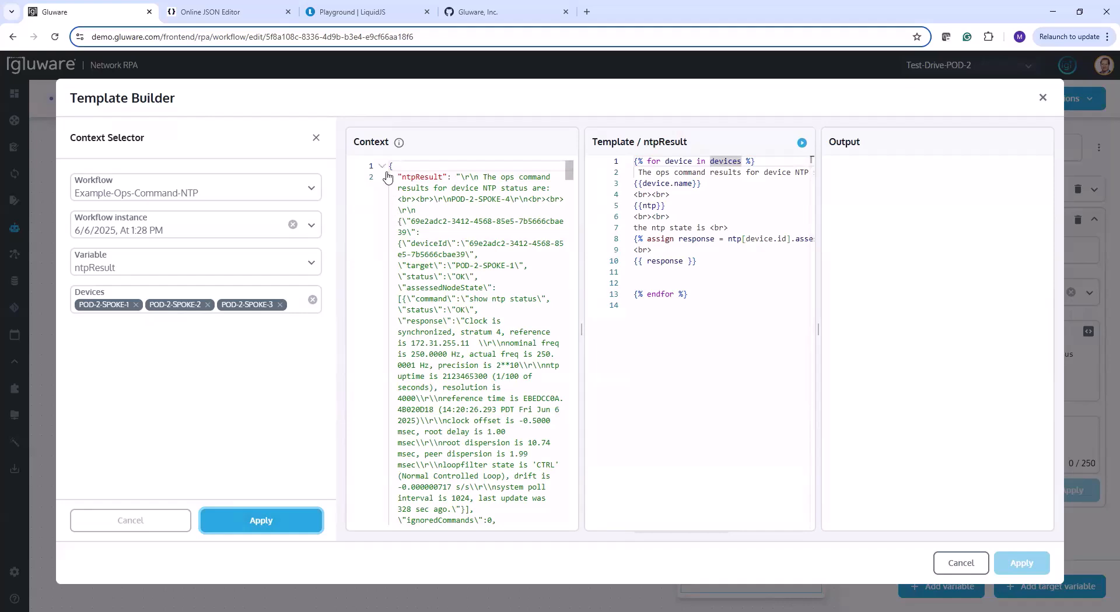
- Examine the per-device NTP results in the ntpResult context, down to the environment, ntp and devices entries
{"action": "scroll", "coordinate": [425, 272], "scroll_direction": "down", "scroll_amount": 1}
{"action": "left_click_drag", "start_coordinate": [569, 181], "coordinate": [580, 464]}
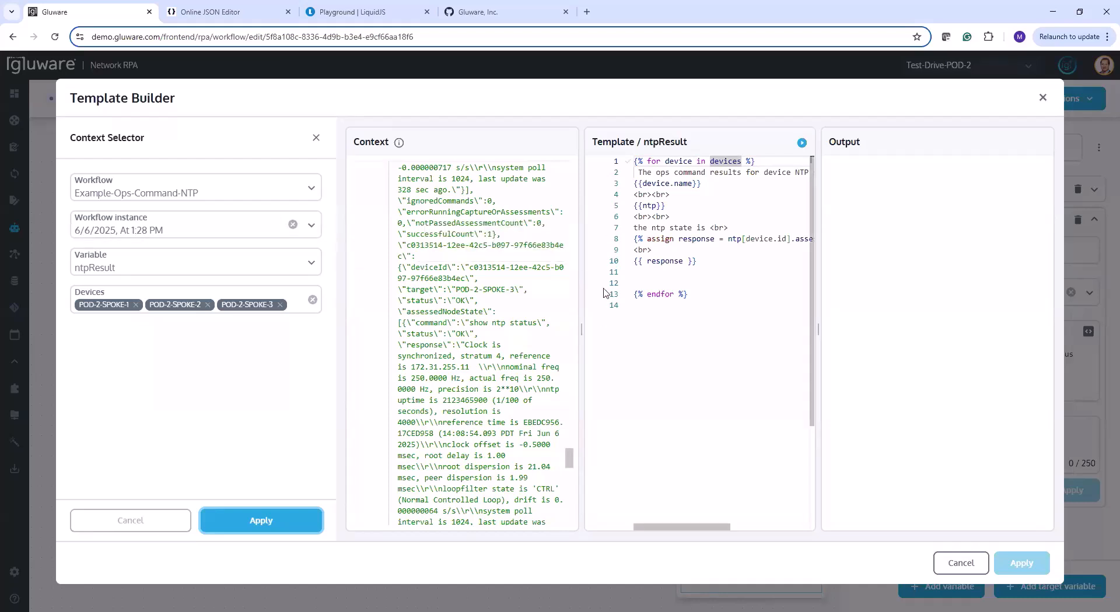
{"action": "scroll", "coordinate": [514, 347], "scroll_direction": "down", "scroll_amount": 2}
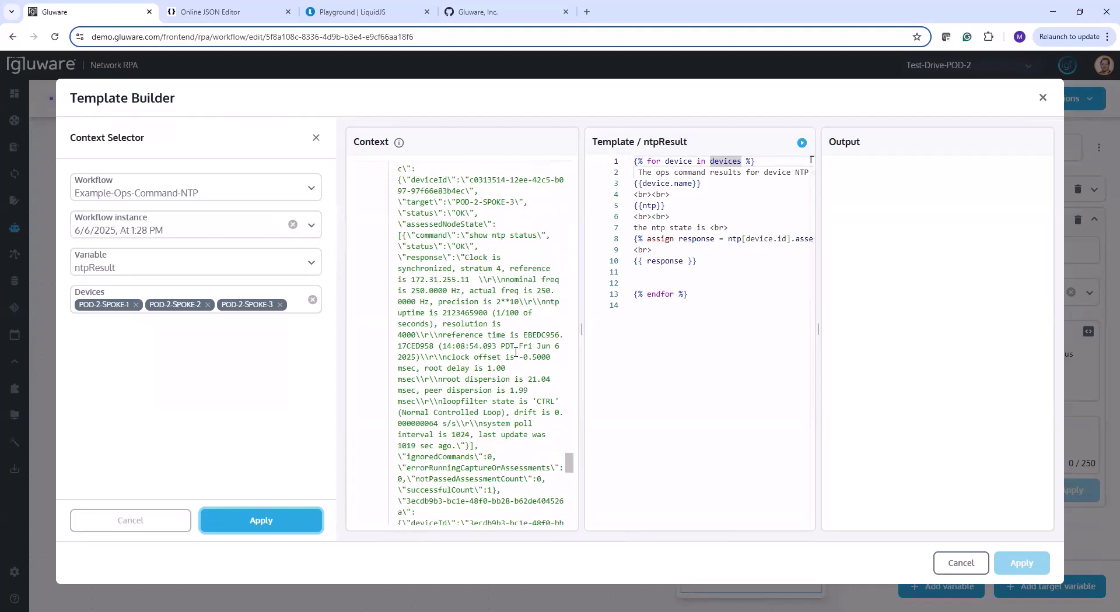
{"action": "scroll", "coordinate": [516, 352], "scroll_direction": "up", "scroll_amount": 3}
{"action": "scroll", "coordinate": [516, 353], "scroll_direction": "down", "scroll_amount": 10}
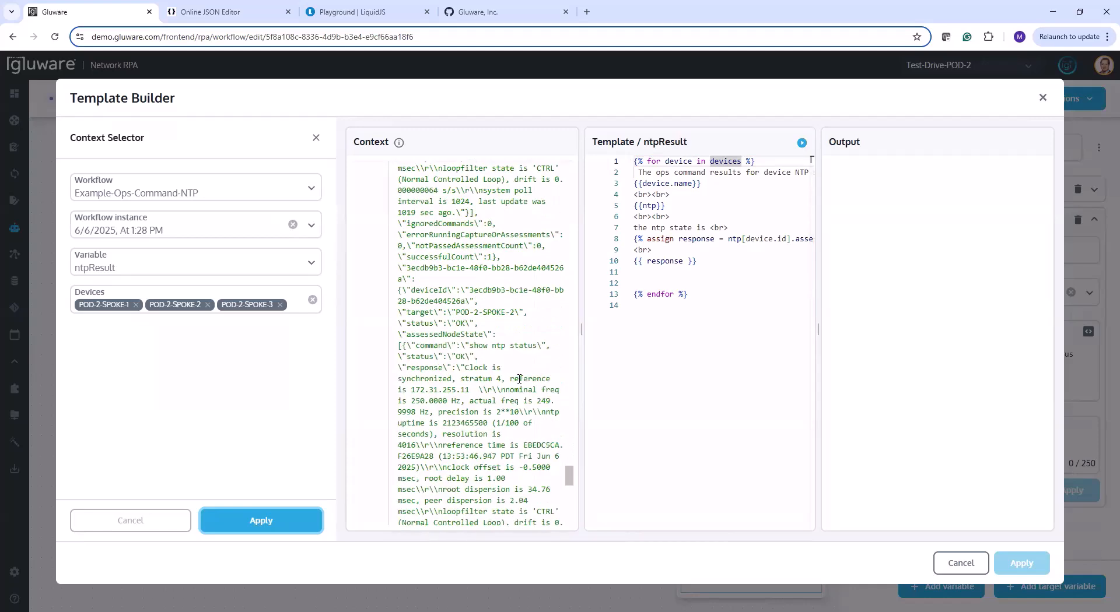
{"action": "scroll", "coordinate": [490, 413], "scroll_direction": "down", "scroll_amount": 10}
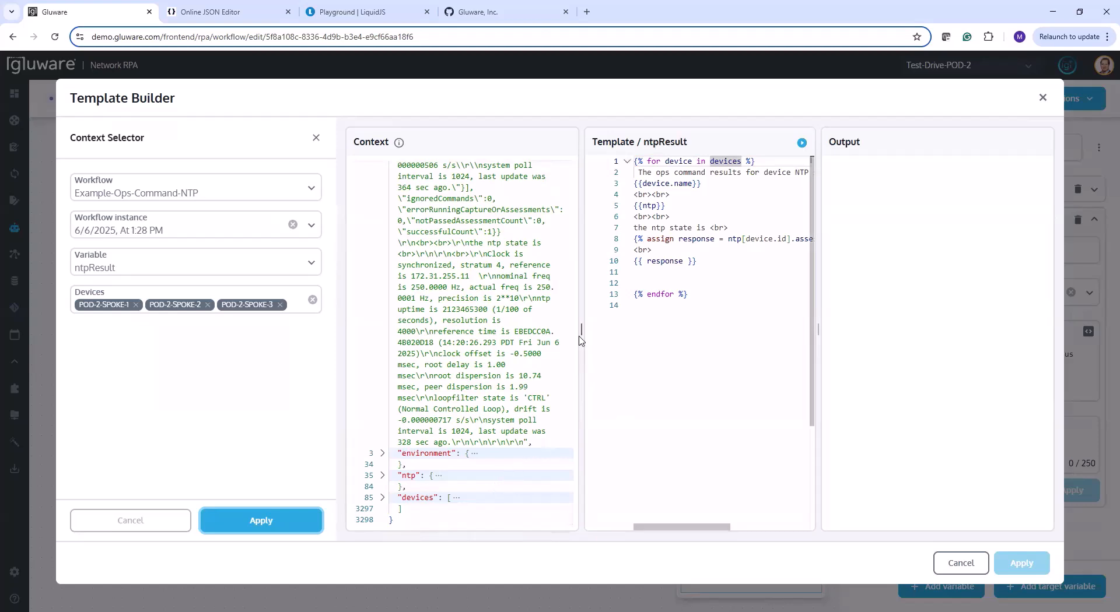
- Widen the template area to read the ntpResult code and examine its {{device.name}} line
{"action": "left_click_drag", "start_coordinate": [582, 331], "coordinate": [452, 350]}
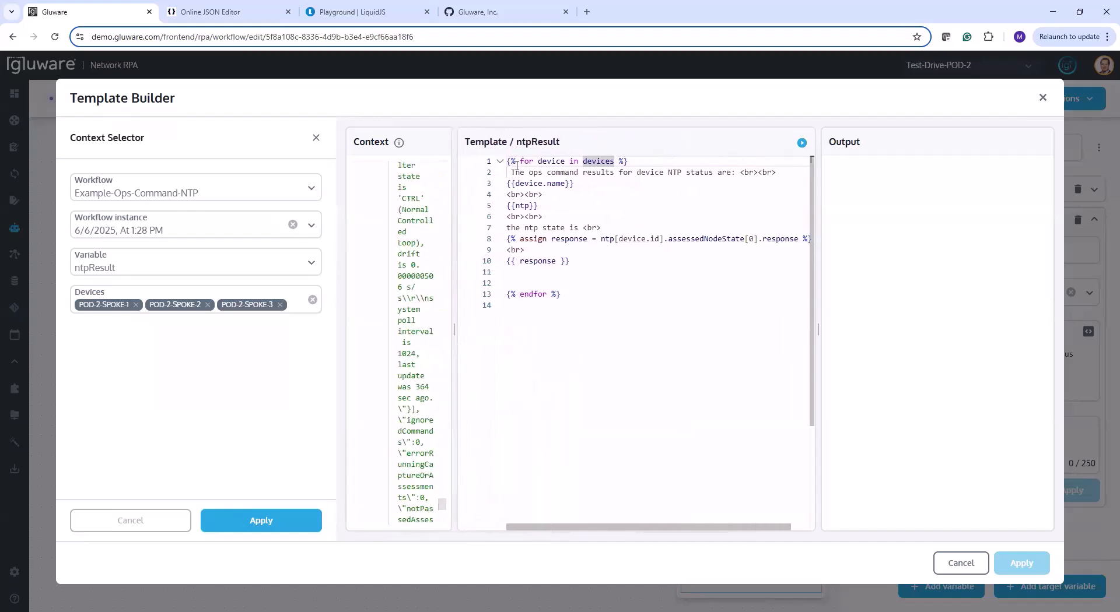
{"action": "mouse_move", "coordinate": [546, 161]}
{"action": "left_click_drag", "start_coordinate": [576, 185], "coordinate": [505, 185]}
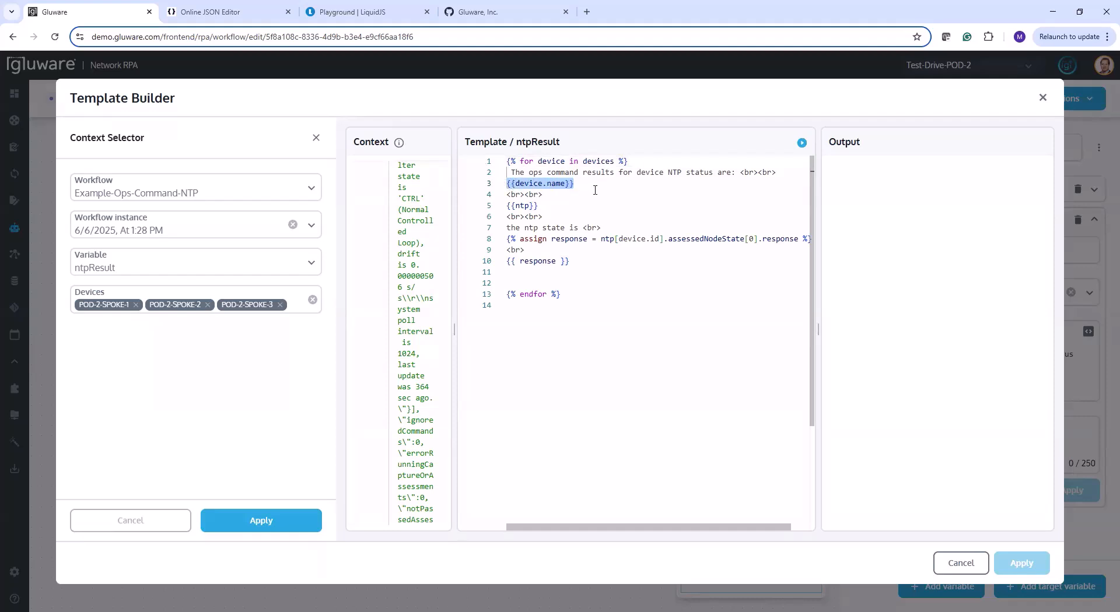
{"action": "left_click", "coordinate": [554, 197]}
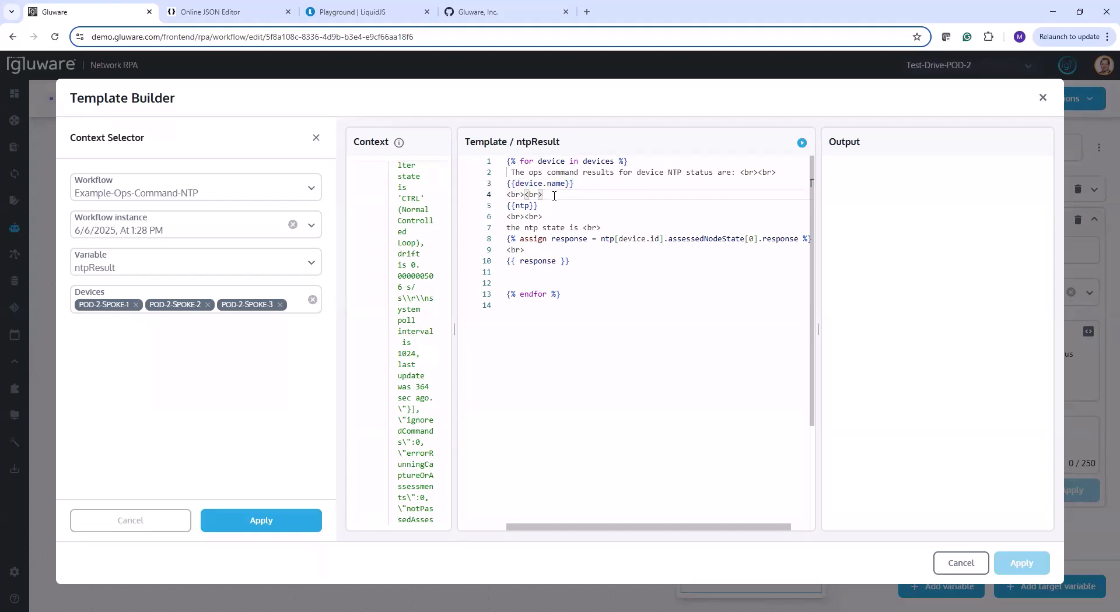
- Examine the {{ntp}} line, the line breaks, the response assignment from ntp[device.id].assessedNodeState[0].response and the loop end in the ntpResult template
{"action": "left_click", "coordinate": [547, 208]}
{"action": "key", "text": "shift+Home"}
{"action": "left_click", "coordinate": [553, 217]}
{"action": "mouse_move", "coordinate": [549, 239]}
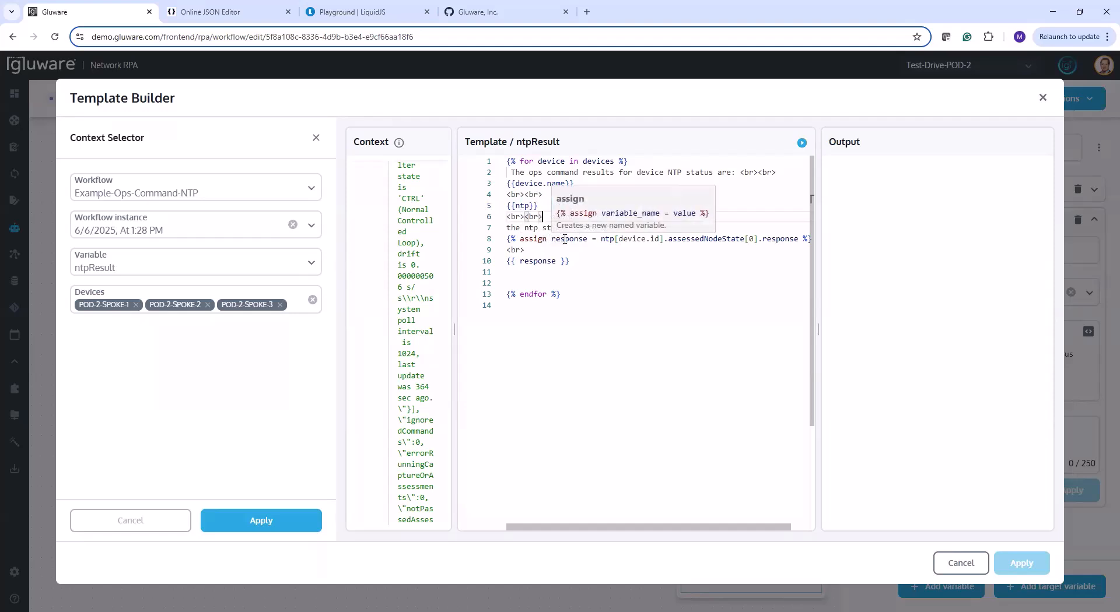
{"action": "left_click_drag", "start_coordinate": [551, 238], "coordinate": [594, 240]}
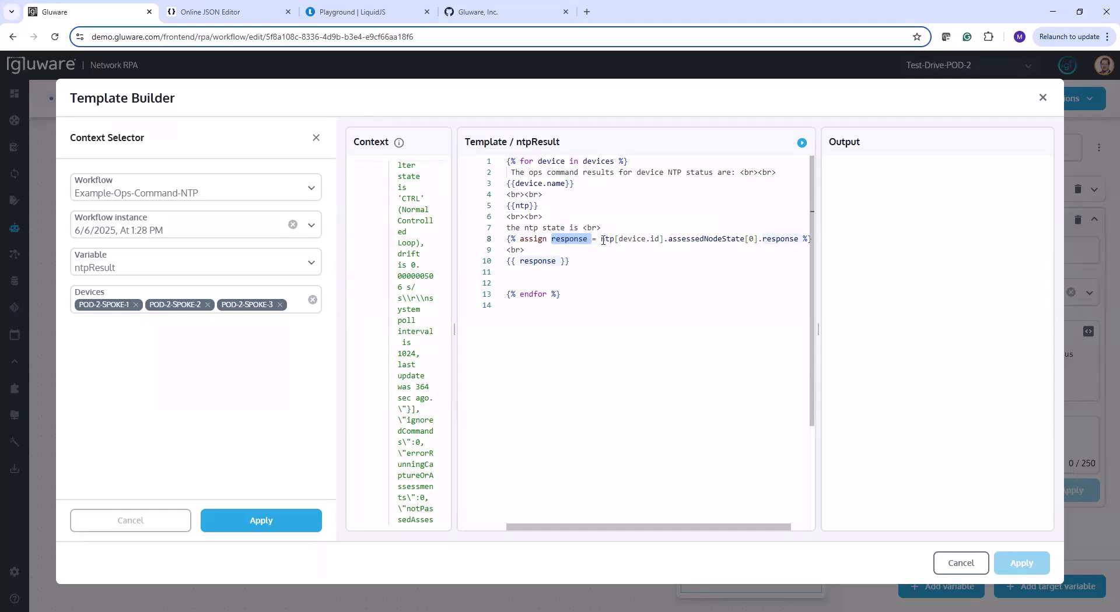
{"action": "left_click_drag", "start_coordinate": [602, 239], "coordinate": [797, 242]}
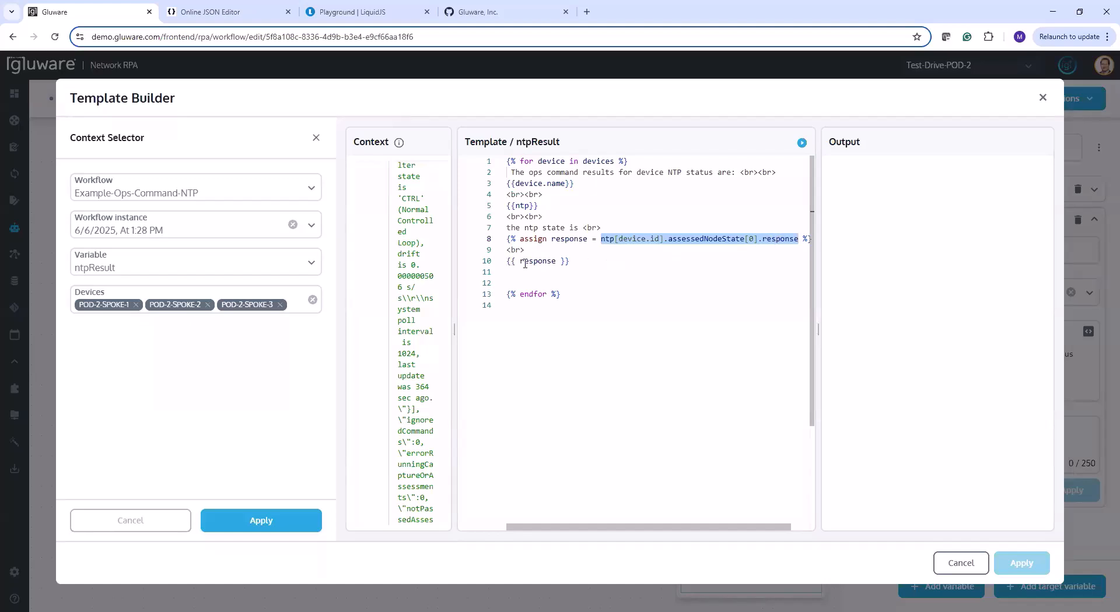
{"action": "left_click", "coordinate": [563, 299]}
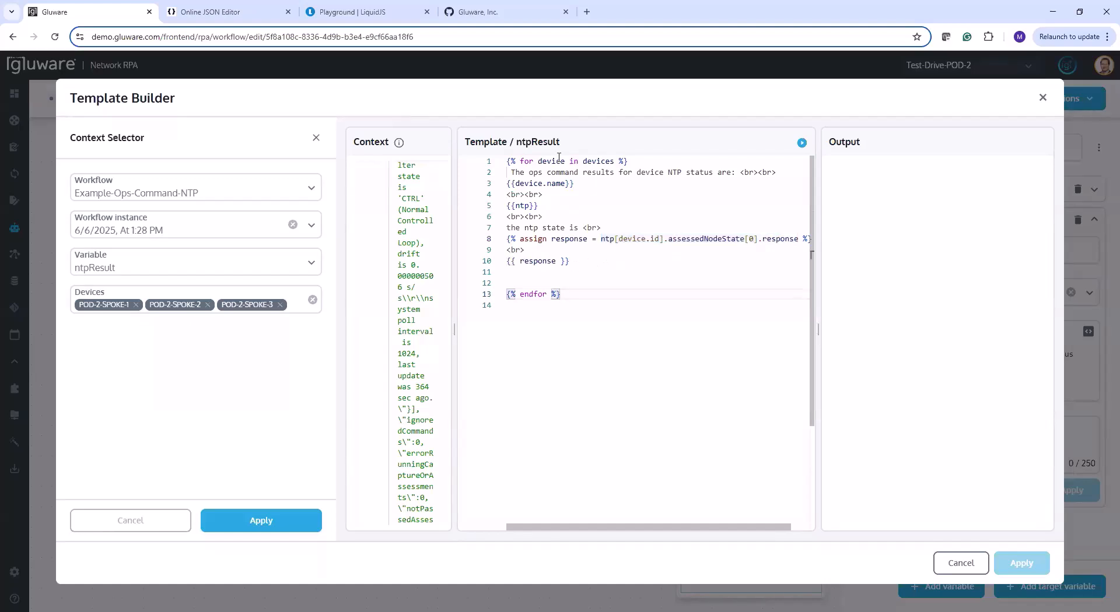
- Render the ntpResult template and widen the output area to read the heading, <br> tags and raw ntp data of the first device
{"action": "left_click", "coordinate": [801, 144]}
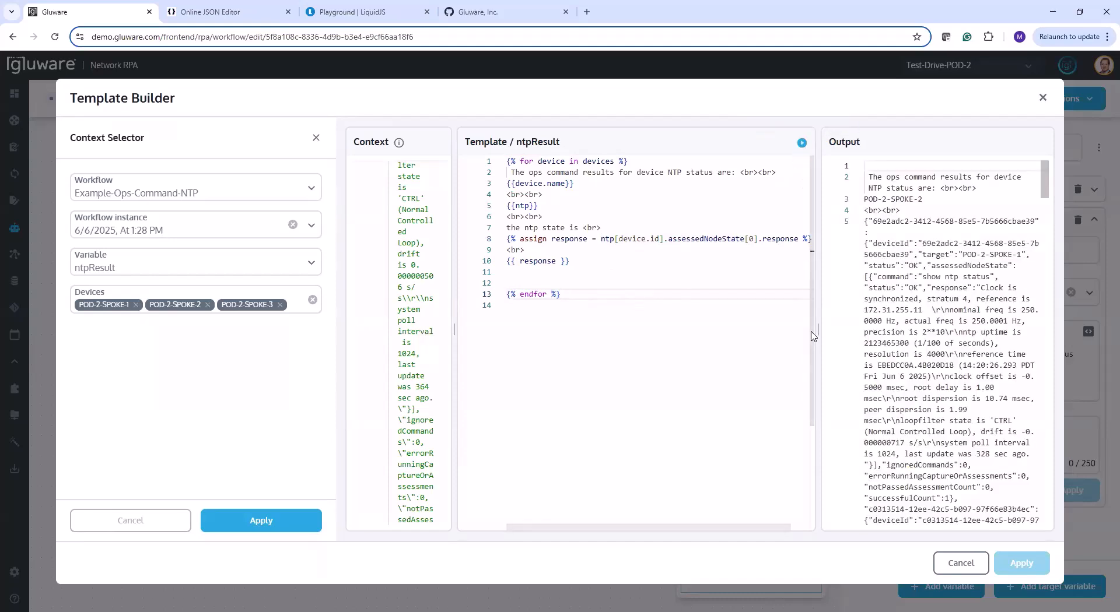
{"action": "left_click_drag", "start_coordinate": [565, 343], "coordinate": [548, 344]}
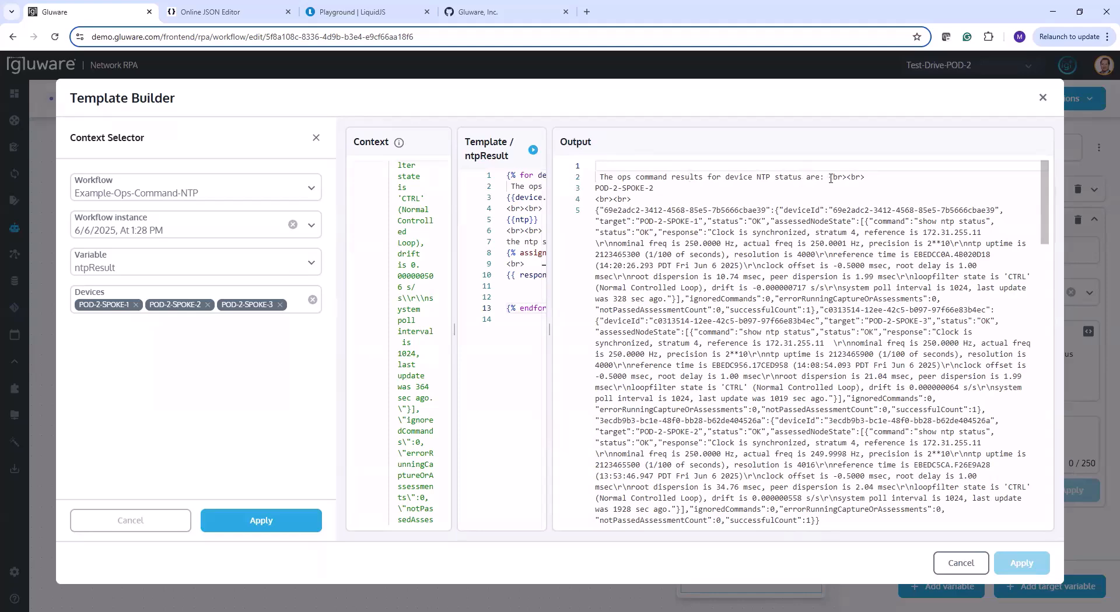
{"action": "left_click_drag", "start_coordinate": [830, 177], "coordinate": [866, 177]}
{"action": "left_click", "coordinate": [786, 194]}
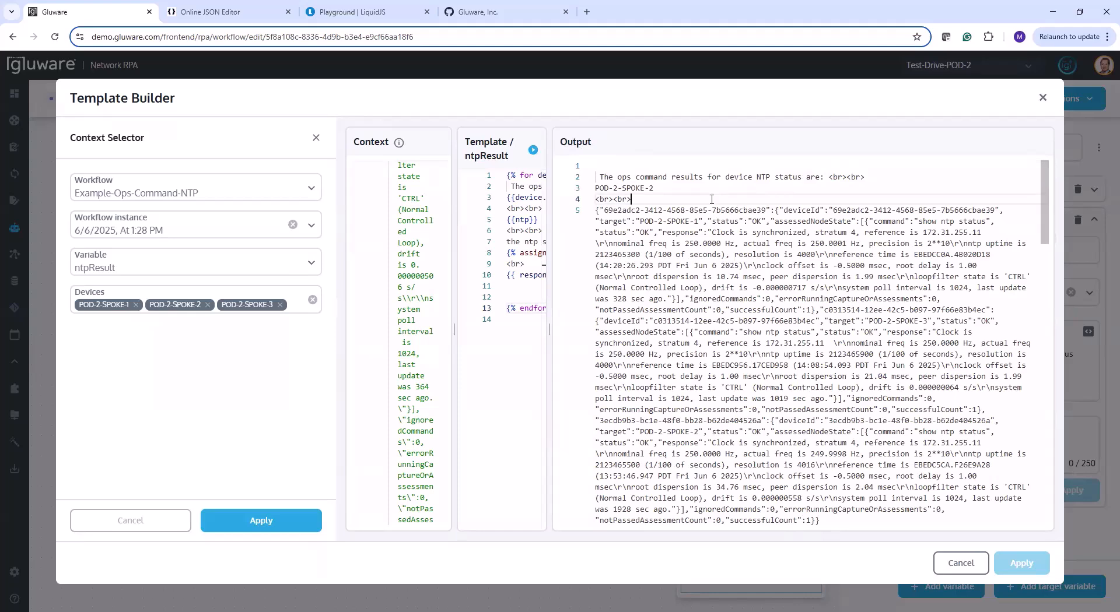
{"action": "scroll", "coordinate": [711, 199], "scroll_direction": "down", "scroll_amount": 1}
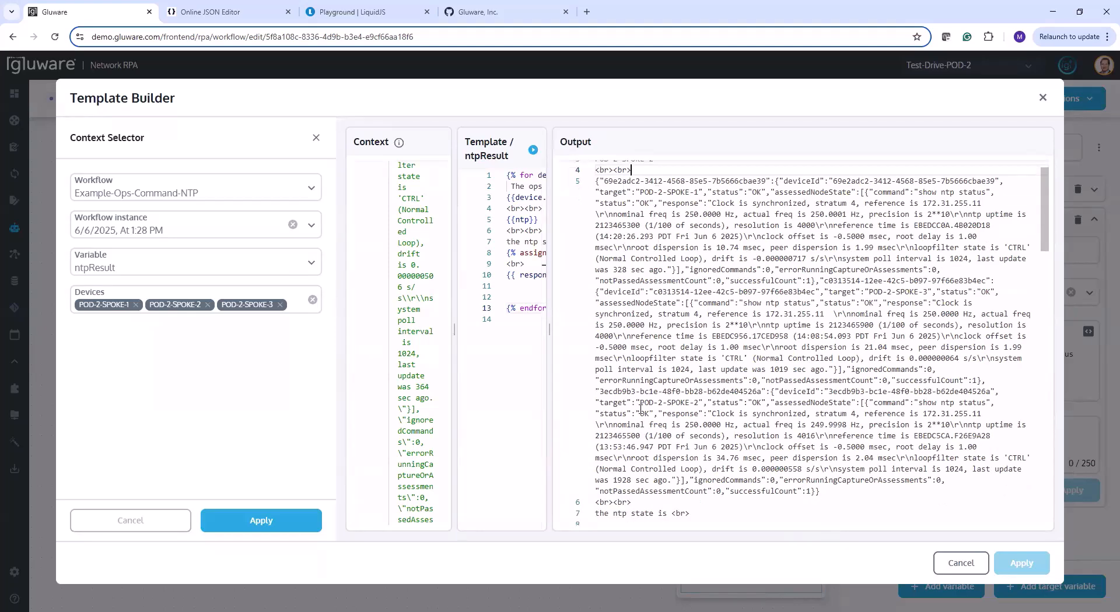
- Examine the formatted NTP response block for POD-2-SPOKE-2 in the rendered output, below the raw ntp data
{"action": "scroll", "coordinate": [649, 321], "scroll_direction": "down", "scroll_amount": 6}
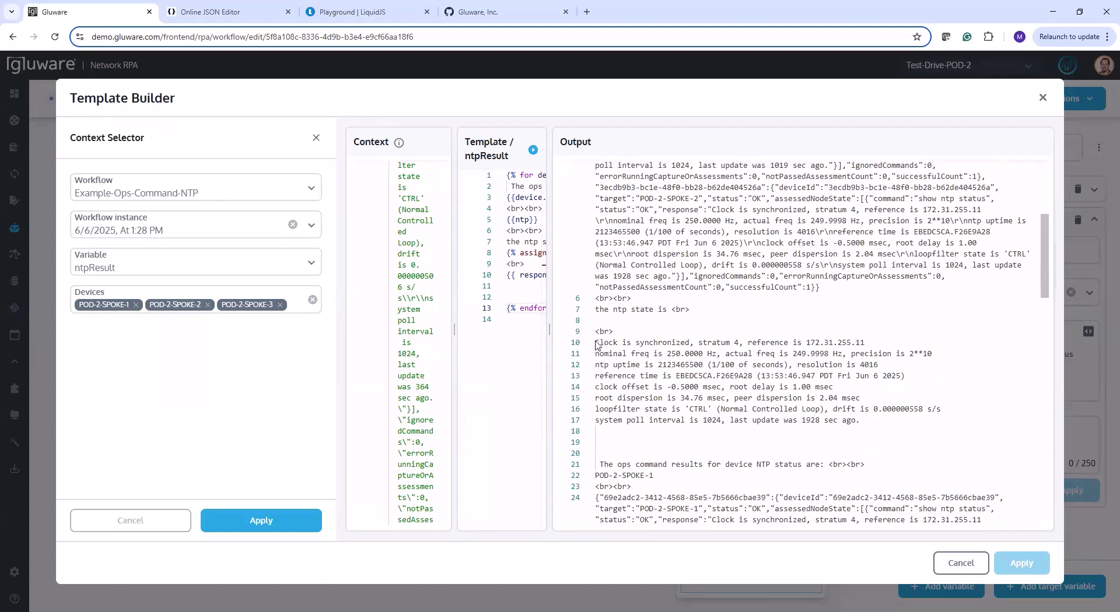
{"action": "left_click_drag", "start_coordinate": [595, 342], "coordinate": [863, 419]}
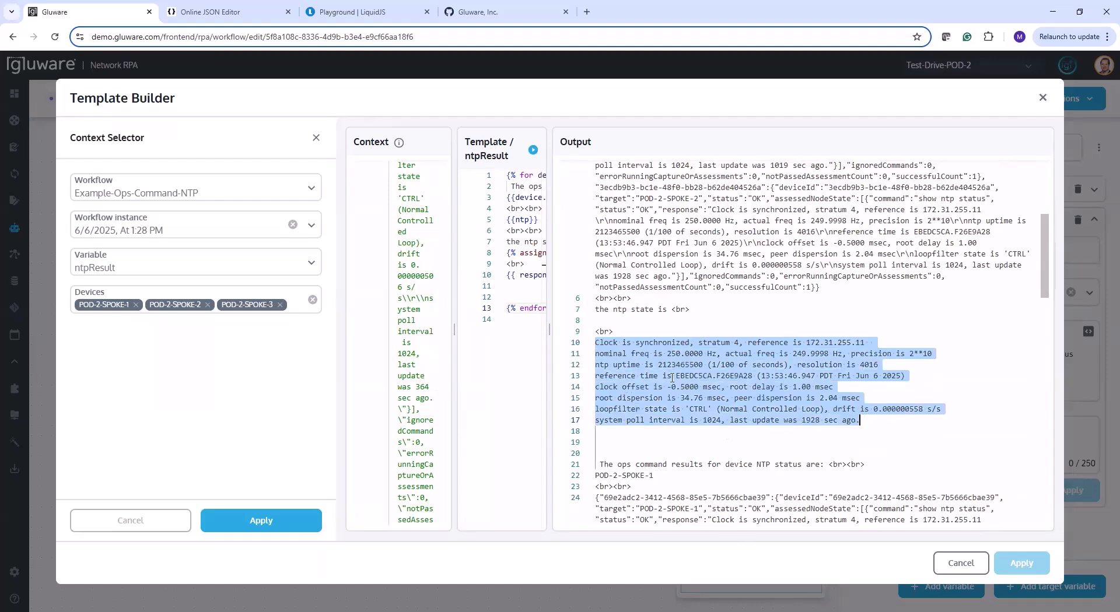
{"action": "scroll", "coordinate": [654, 350], "scroll_direction": "up", "scroll_amount": 1}
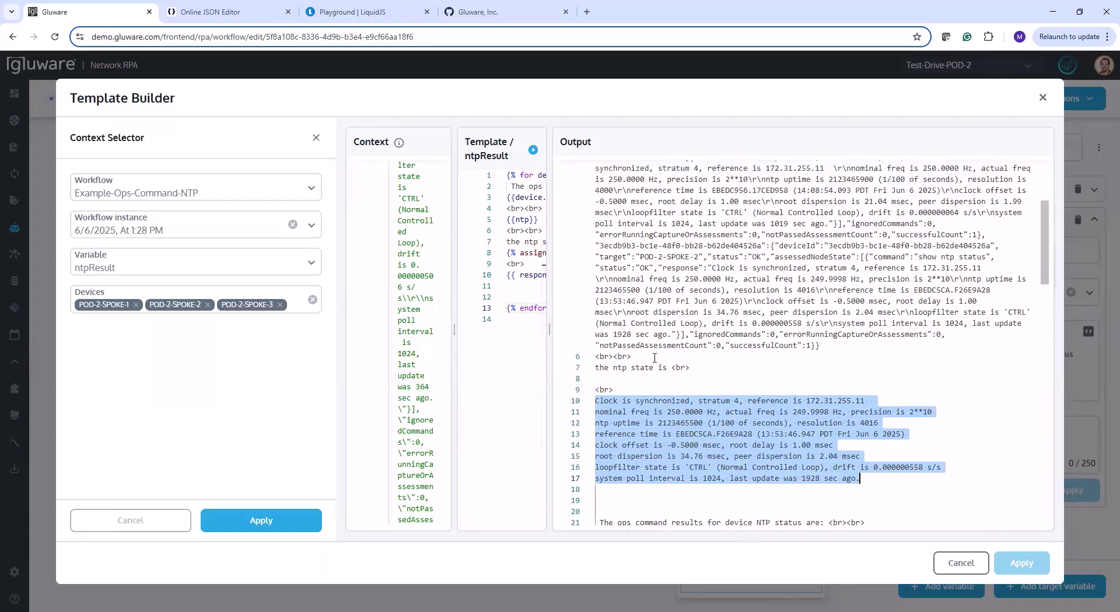
{"action": "scroll", "coordinate": [658, 280], "scroll_direction": "down", "scroll_amount": 2}
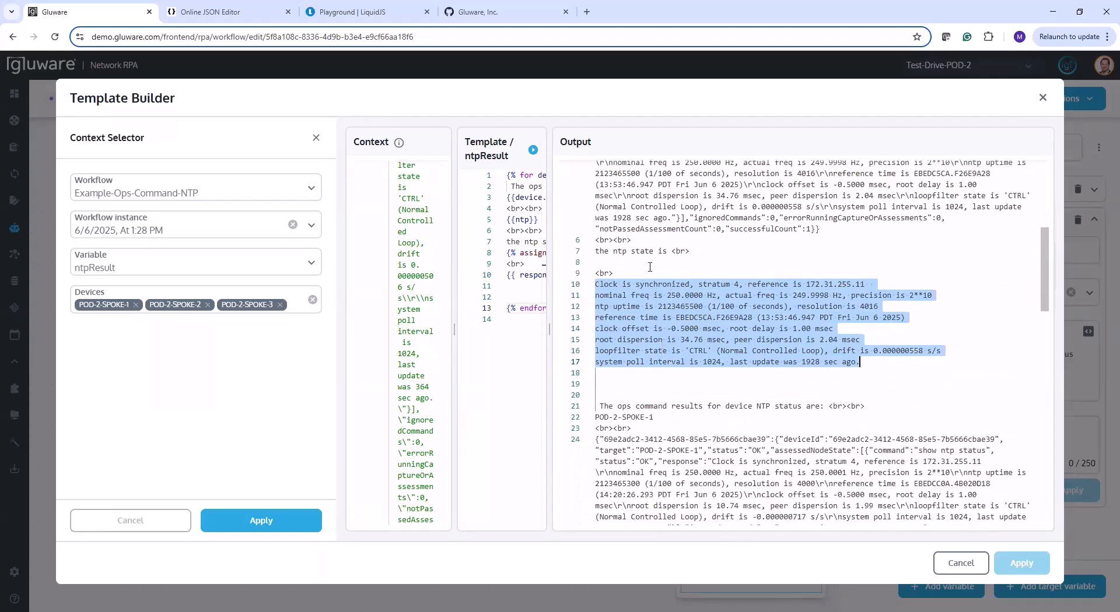
{"action": "scroll", "coordinate": [650, 268], "scroll_direction": "down", "scroll_amount": 1}
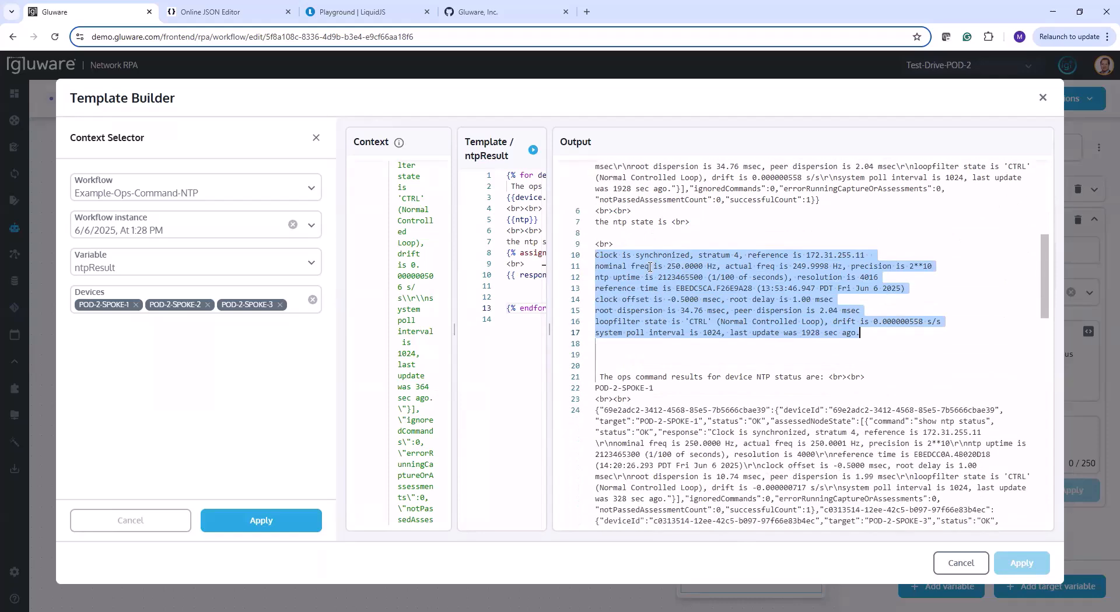
{"action": "scroll", "coordinate": [650, 267], "scroll_direction": "down", "scroll_amount": 1}
{"action": "scroll", "coordinate": [649, 268], "scroll_direction": "down", "scroll_amount": 2}
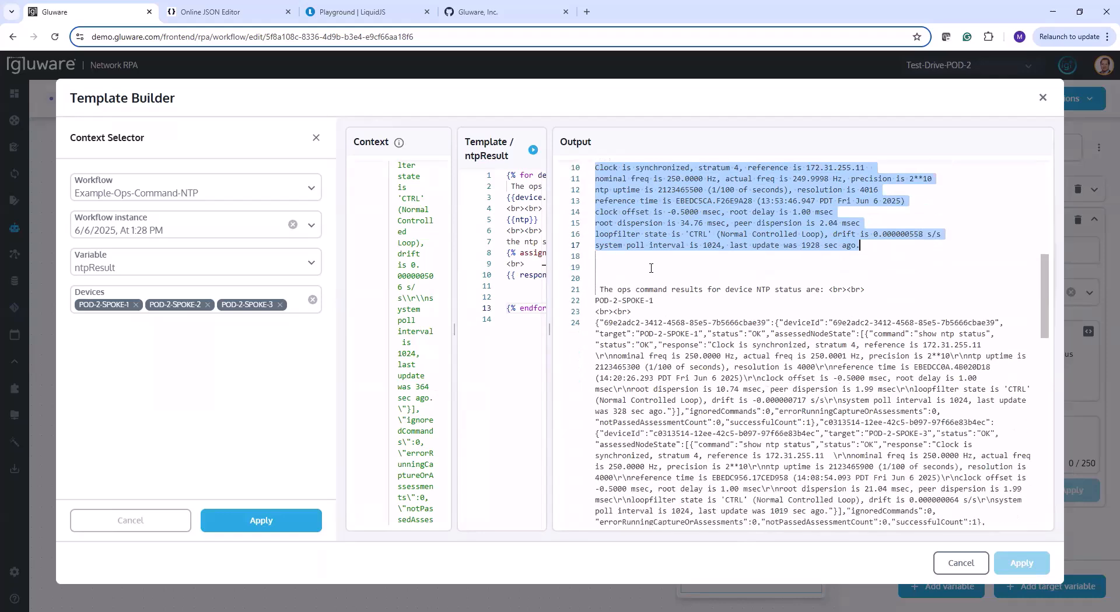
- Examine the rendered sections for POD-2-SPOKE-1 and POD-2-SPOKE-3, comparing device names and NTP responses, and return to the start of the output
{"action": "scroll", "coordinate": [651, 269], "scroll_direction": "down", "scroll_amount": 3}
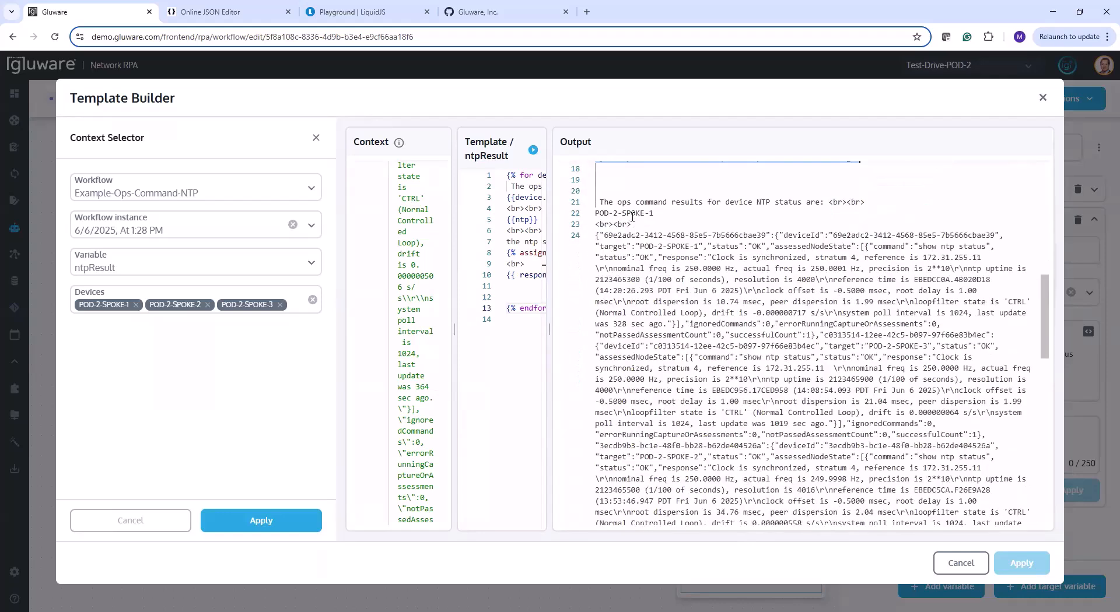
{"action": "left_click_drag", "start_coordinate": [622, 215], "coordinate": [684, 216]}
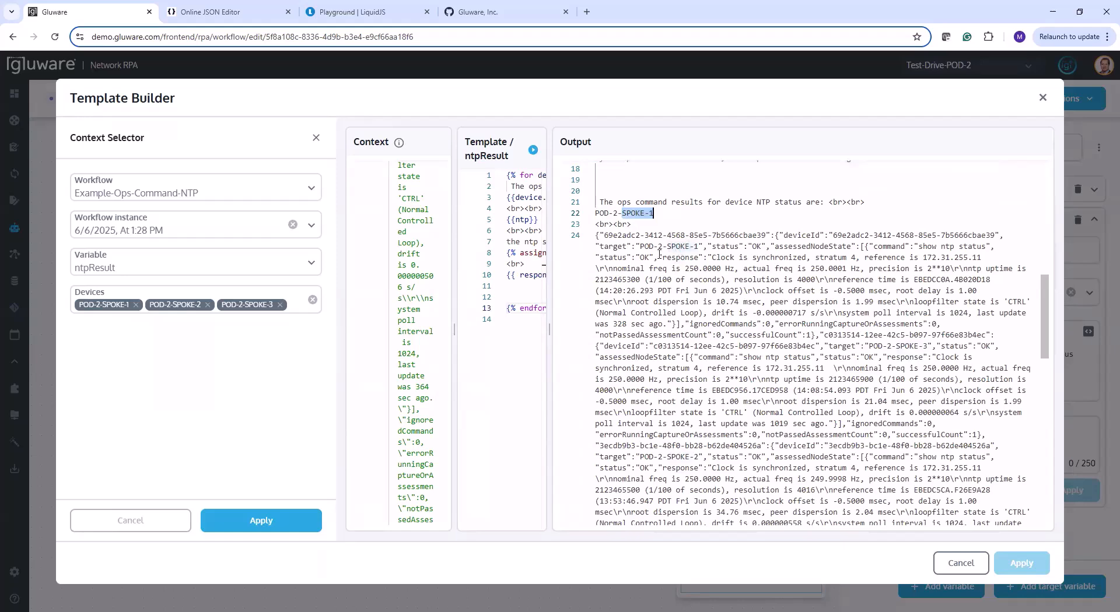
{"action": "scroll", "coordinate": [637, 248], "scroll_direction": "down", "scroll_amount": 4}
{"action": "scroll", "coordinate": [637, 247], "scroll_direction": "down", "scroll_amount": 3}
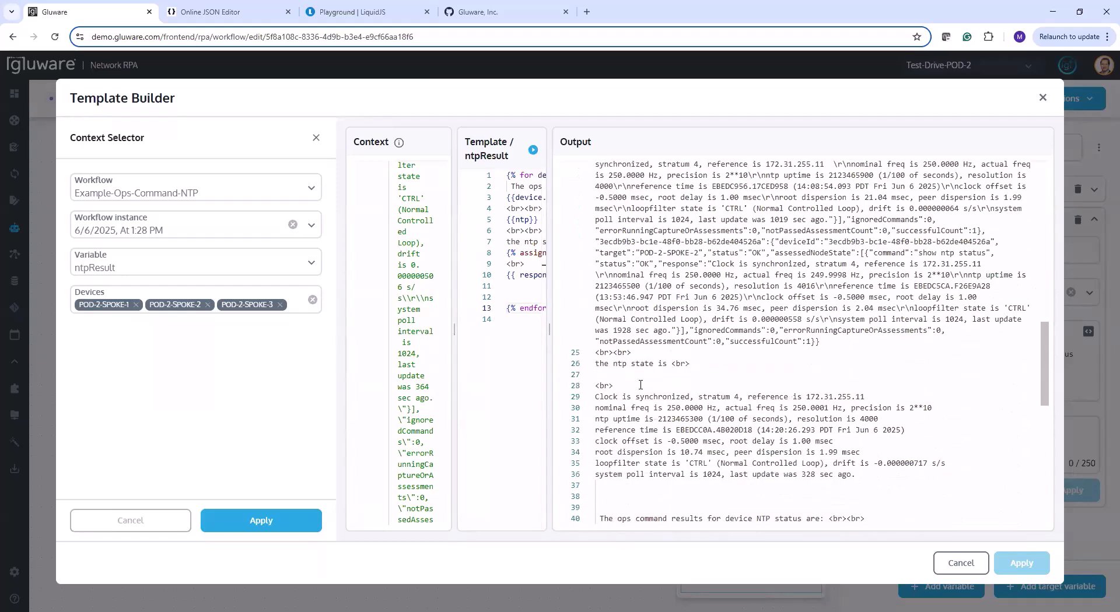
{"action": "left_click_drag", "start_coordinate": [595, 397], "coordinate": [862, 471]}
{"action": "scroll", "coordinate": [758, 352], "scroll_direction": "down", "scroll_amount": 6}
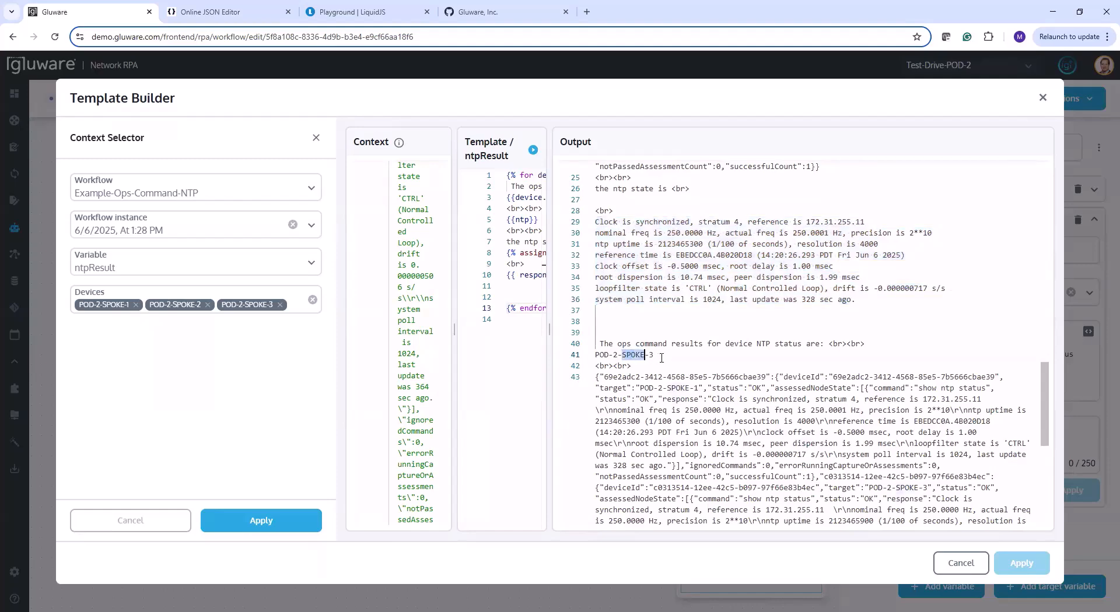
{"action": "left_click_drag", "start_coordinate": [621, 354], "coordinate": [654, 354]}
{"action": "scroll", "coordinate": [677, 357], "scroll_direction": "down", "scroll_amount": 2}
{"action": "scroll", "coordinate": [676, 357], "scroll_direction": "down", "scroll_amount": 10}
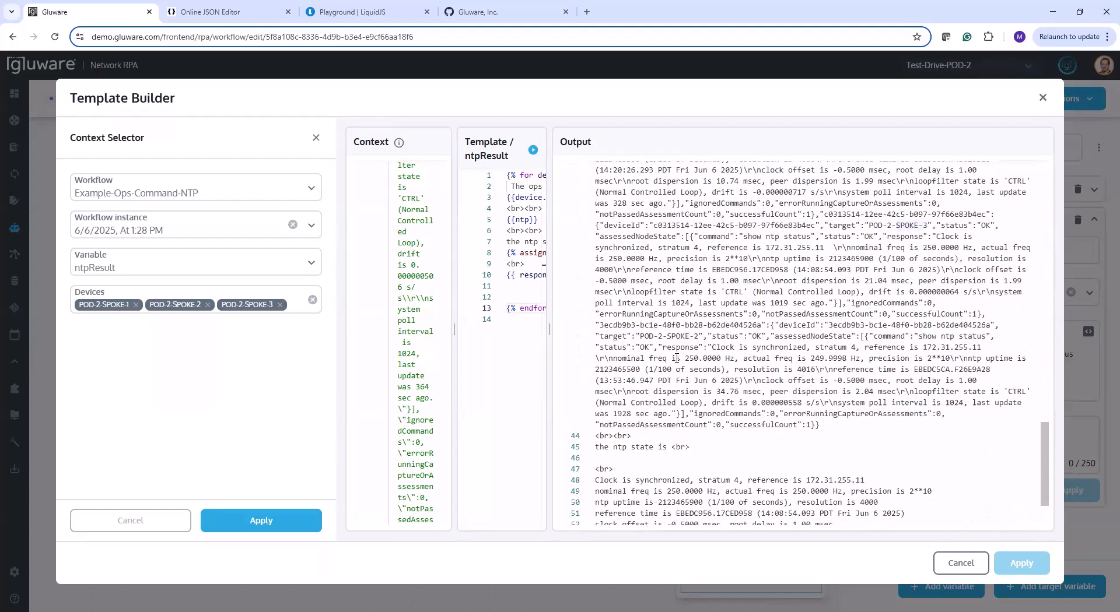
{"action": "scroll", "coordinate": [797, 399], "scroll_direction": "up", "scroll_amount": 20}
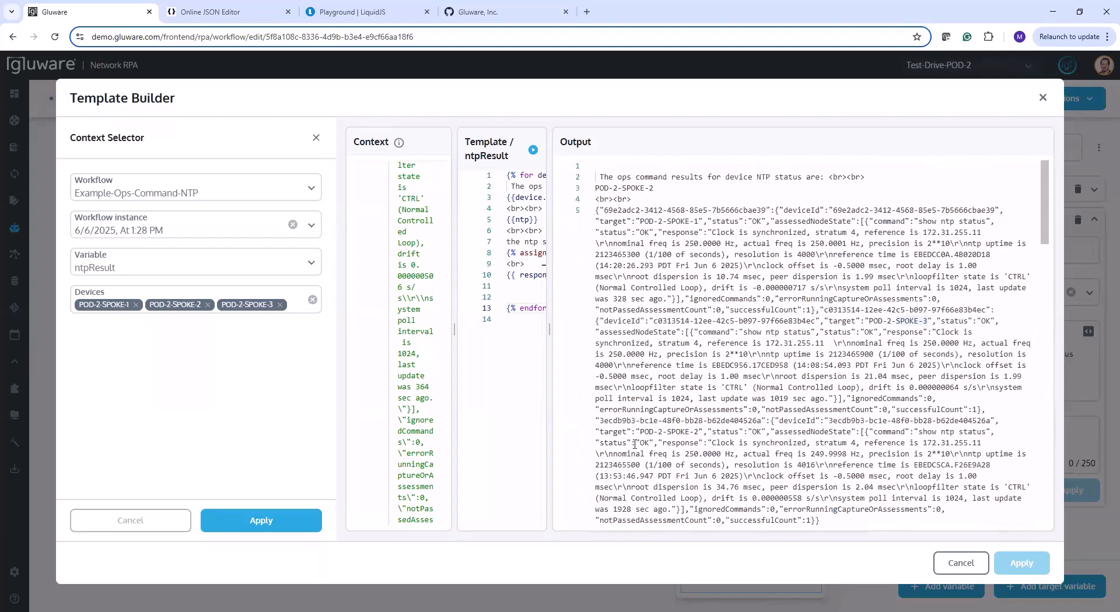
- Widen the template area again and highlight the ntpResult loop from {% endfor %} up to {% for device in devices %}
{"action": "left_click_drag", "start_coordinate": [548, 325], "coordinate": [553, 327]}
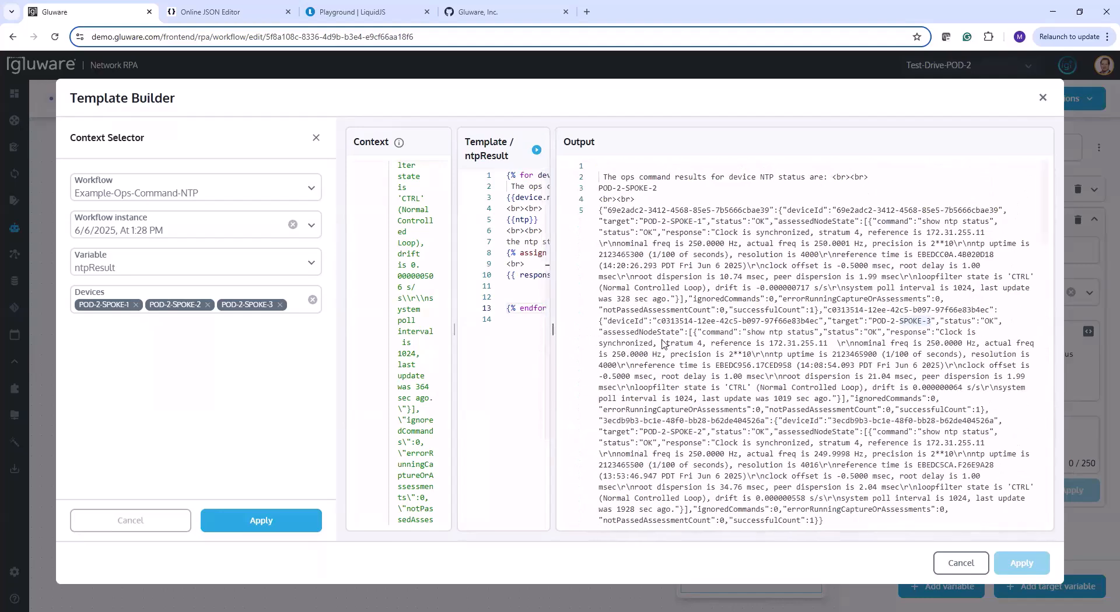
{"action": "left_click_drag", "start_coordinate": [663, 344], "coordinate": [790, 350]}
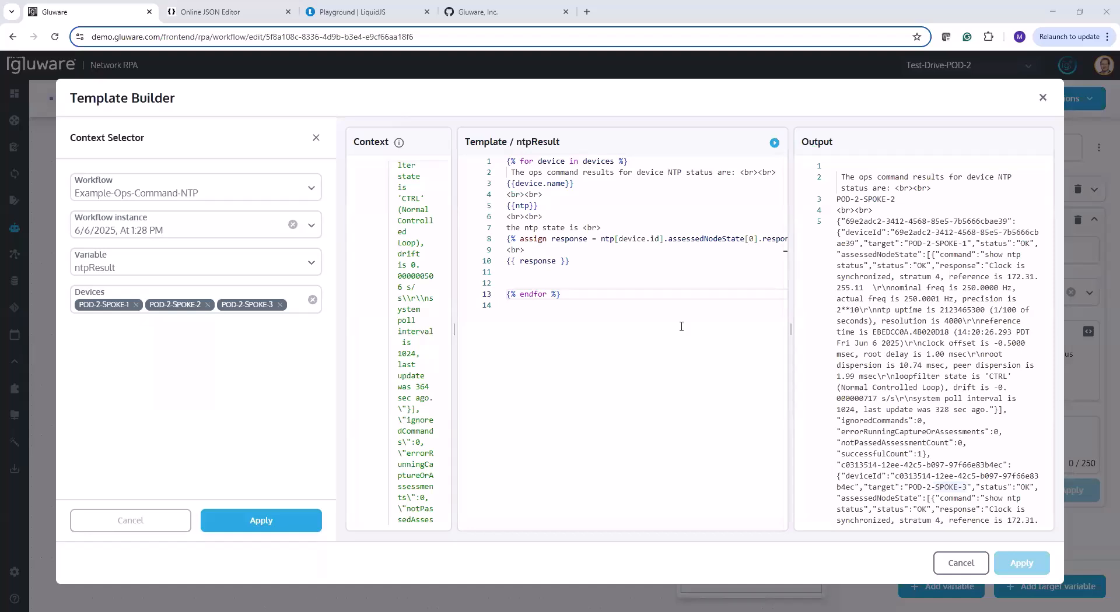
{"action": "left_click_drag", "start_coordinate": [563, 299], "coordinate": [516, 162]}
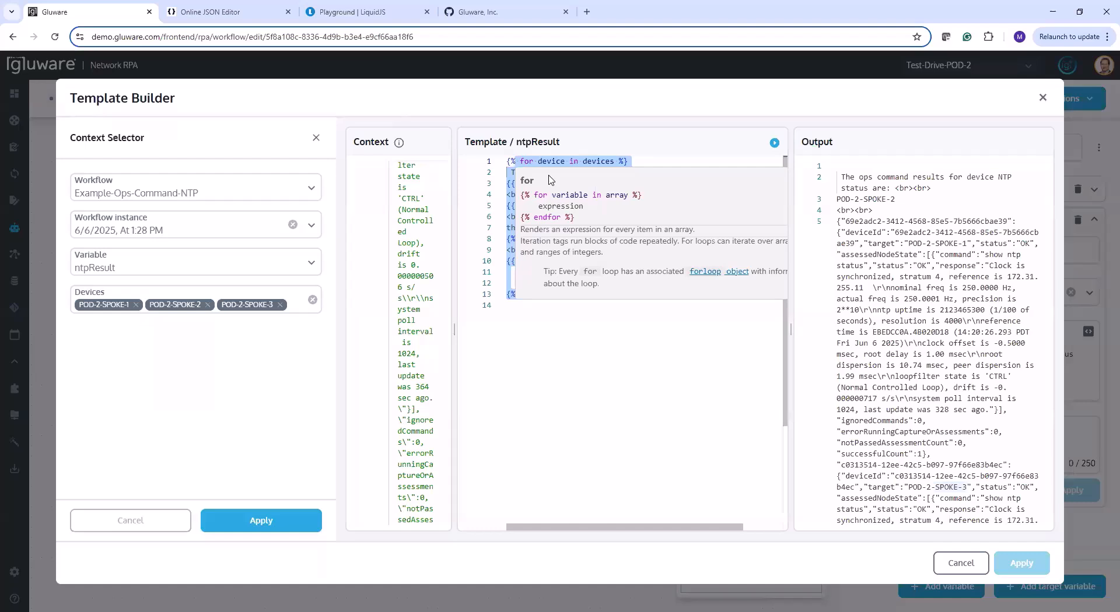
- Switch to the LiquidJS Playground to examine its sample people context and template, and return to the Gluware template builder
{"action": "left_click", "coordinate": [335, 13]}
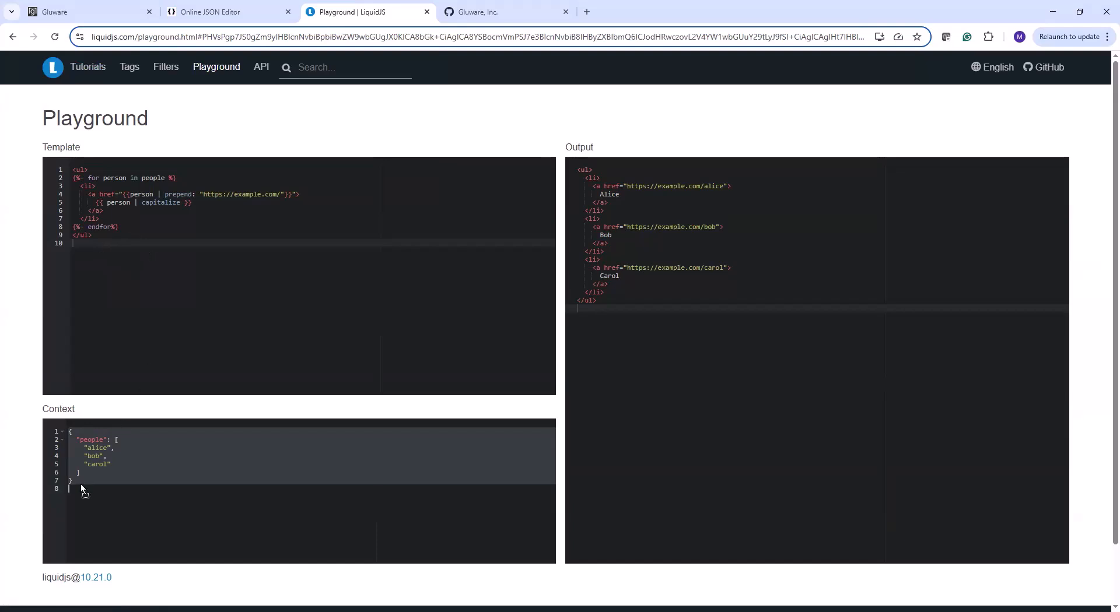
{"action": "left_click_drag", "start_coordinate": [81, 484], "coordinate": [110, 330]}
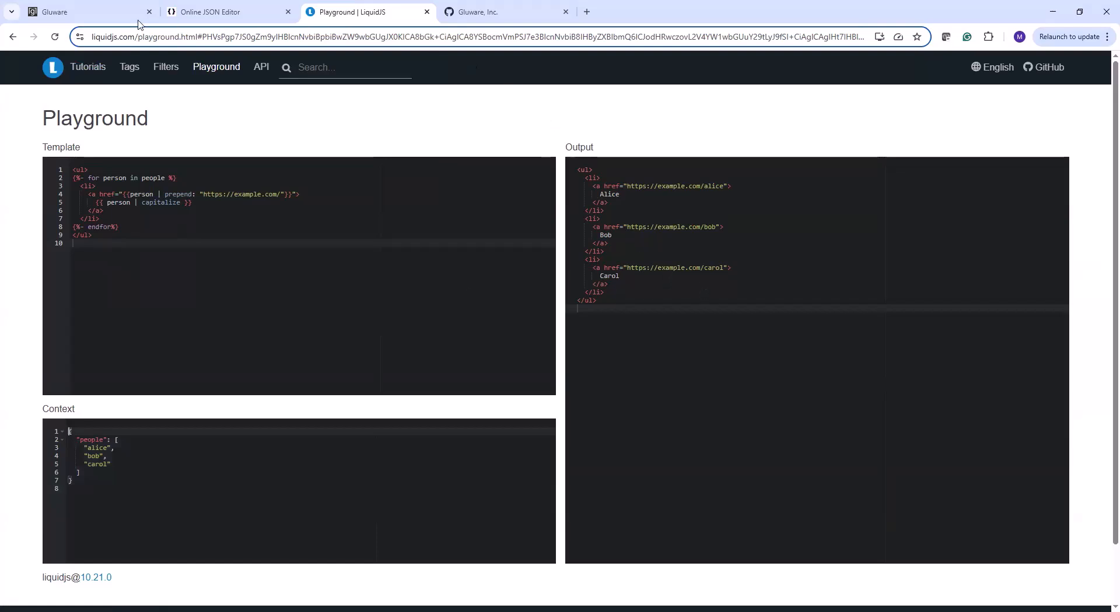
{"action": "left_click", "coordinate": [108, 17]}
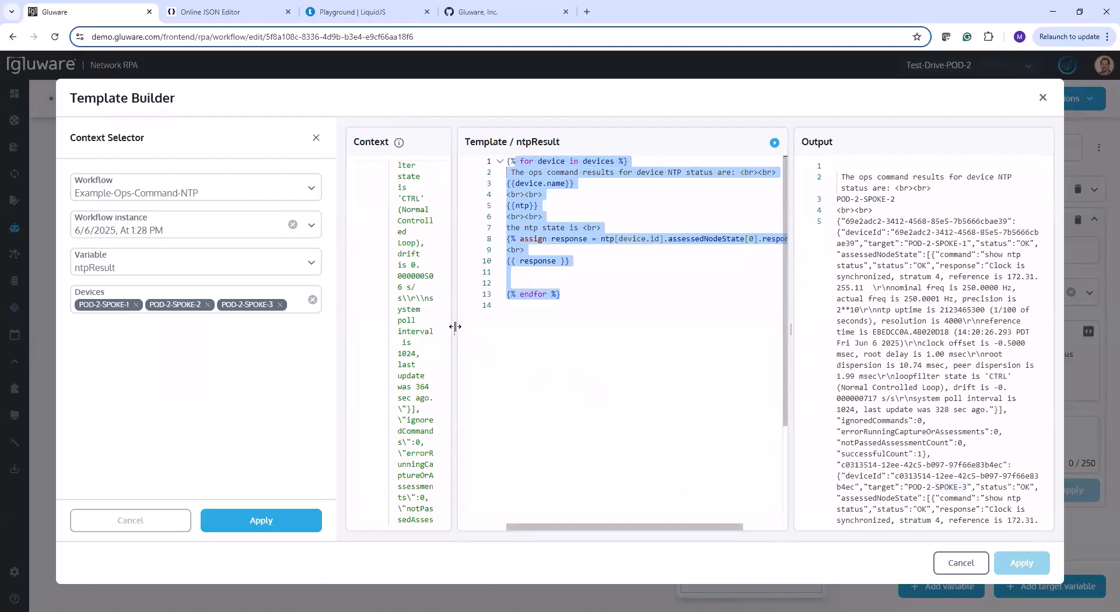
- Highlight the whole ntpResult loop beside its context, and narrow the context area so the full template code is readable
{"action": "left_click_drag", "start_coordinate": [454, 327], "coordinate": [544, 331]}
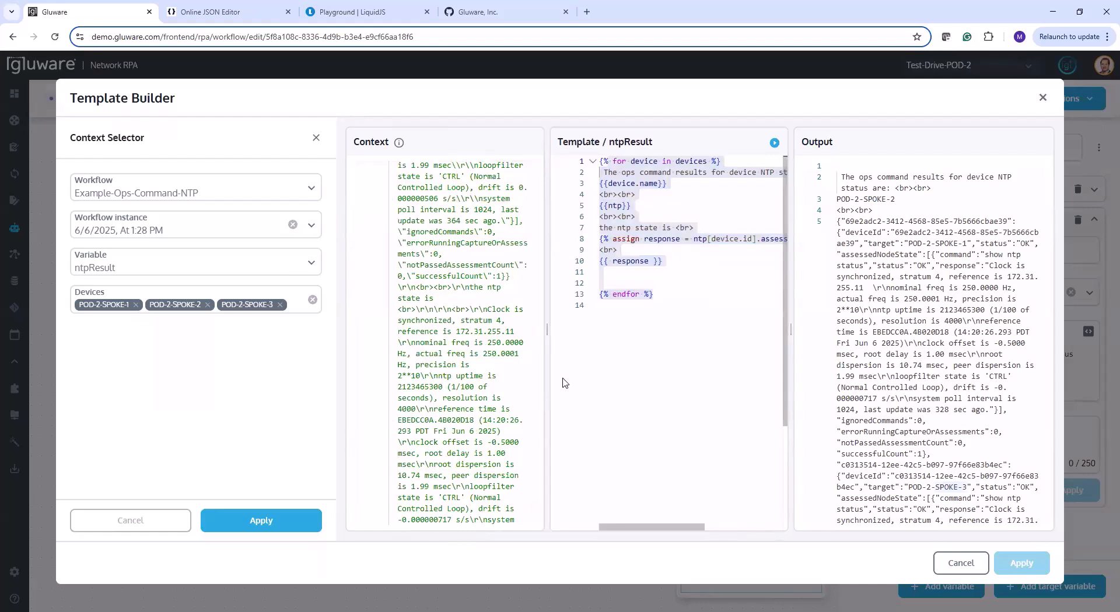
{"action": "left_click", "coordinate": [661, 296]}
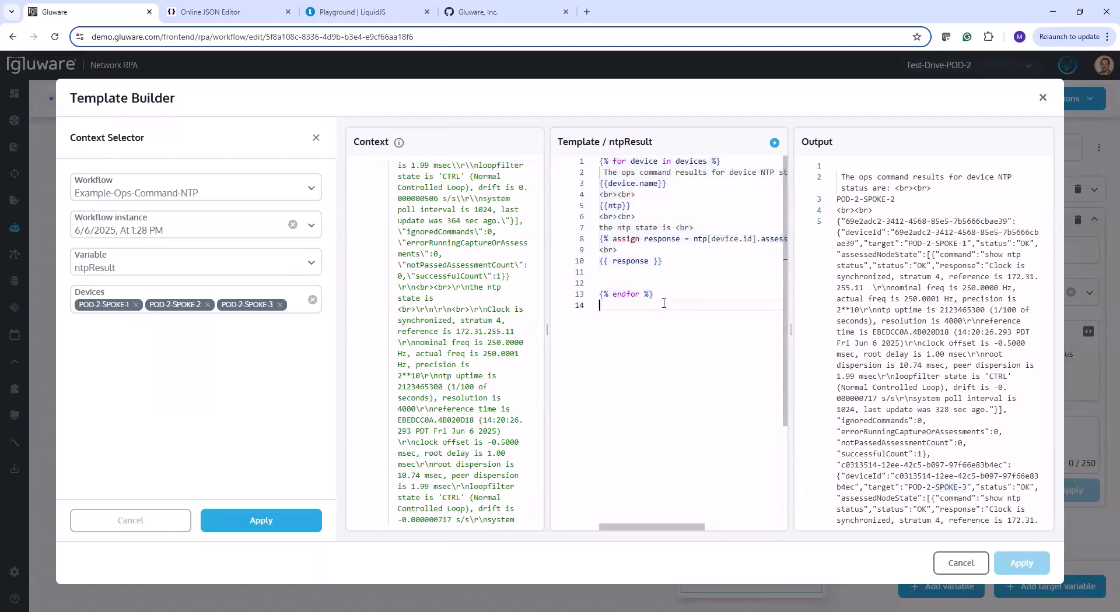
{"action": "key", "text": "shift+Up"}
{"action": "key", "text": "shift+Up"}
{"action": "key", "text": "shift+Up"}
{"action": "key", "text": "shift+Up"}
{"action": "key", "text": "shift+Up"}
{"action": "key", "text": "shift+Up"}
{"action": "key", "text": "shift+Up"}
{"action": "key", "text": "shift+Up"}
{"action": "key", "text": "shift+Up"}
{"action": "key", "text": "shift+Up"}
{"action": "key", "text": "shift+Up"}
{"action": "key", "text": "shift+Up"}
{"action": "key", "text": "shift+Up"}
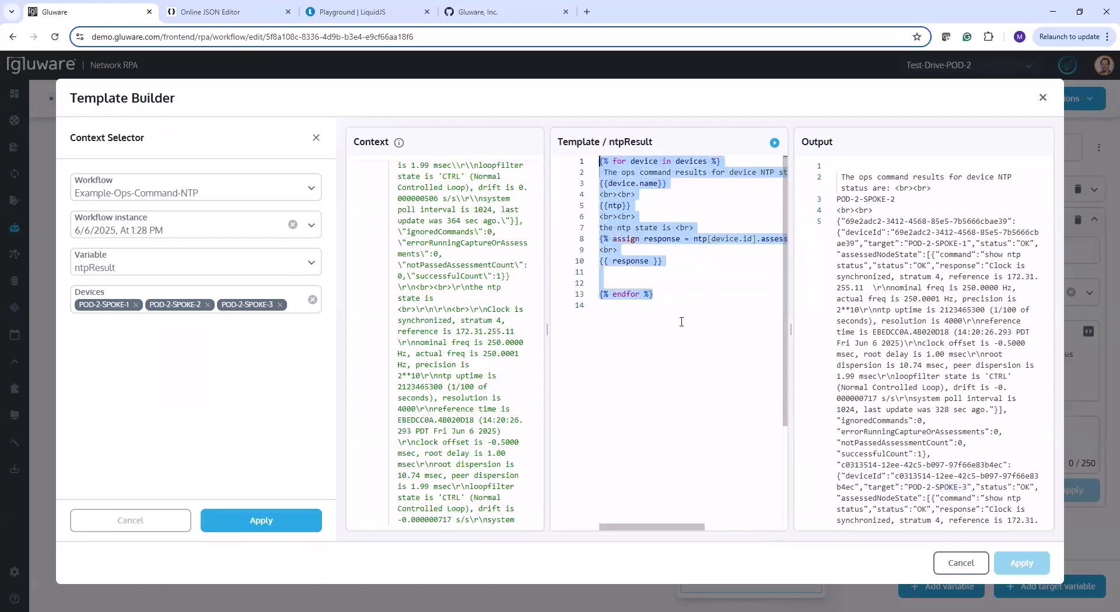
{"action": "left_click_drag", "start_coordinate": [549, 333], "coordinate": [404, 333]}
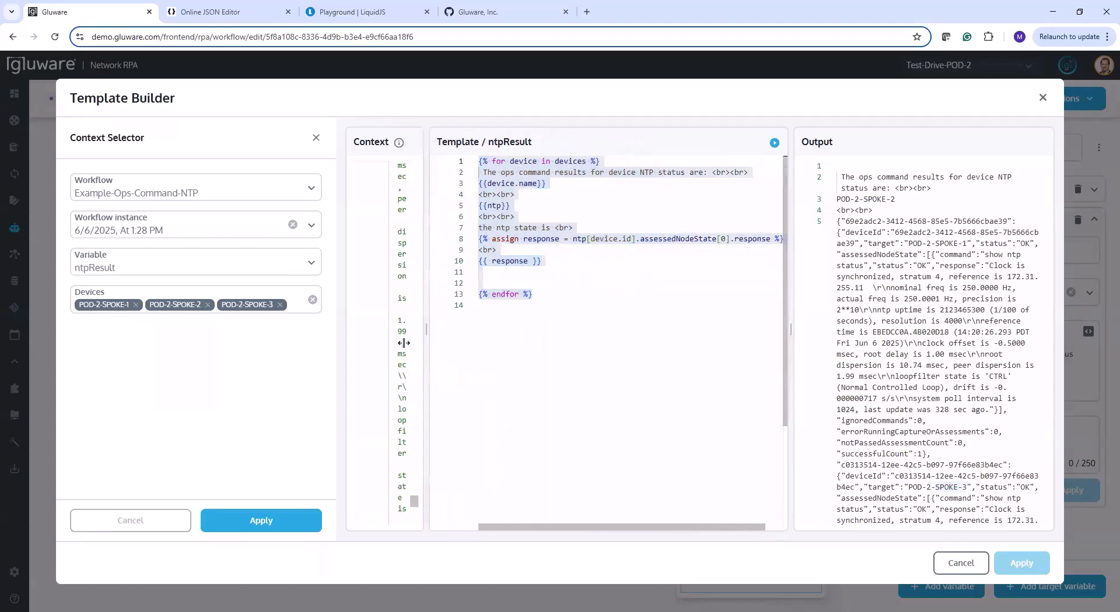
{"action": "left_click", "coordinate": [525, 309]}
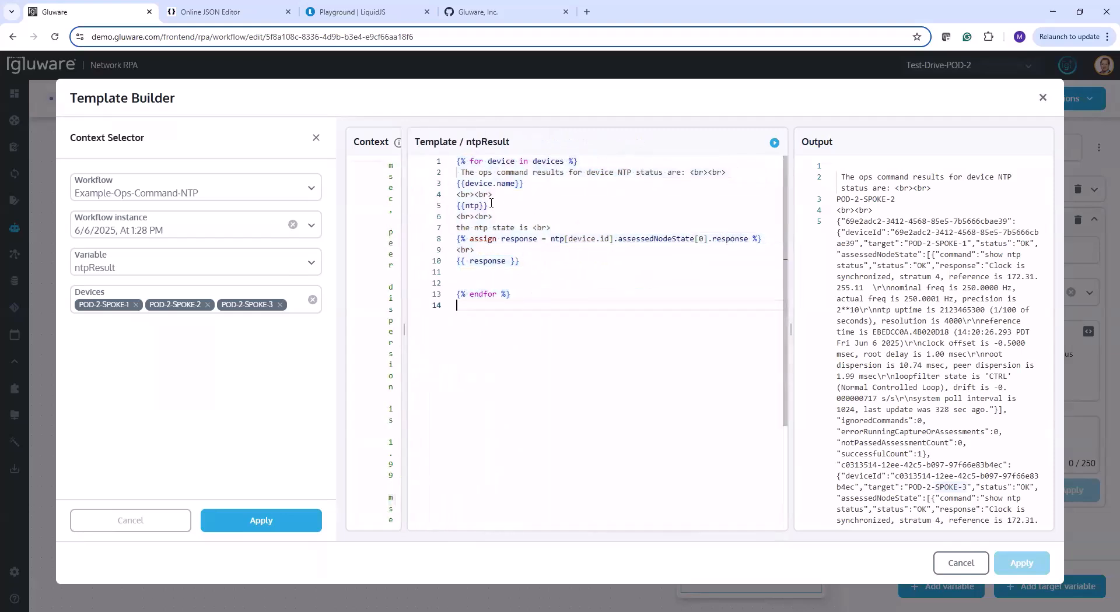
- Delete the {{ntp}} line and the <br><br> line below it from the ntpResult template, closing up the empty lines
{"action": "triple_click", "coordinate": [468, 206]}
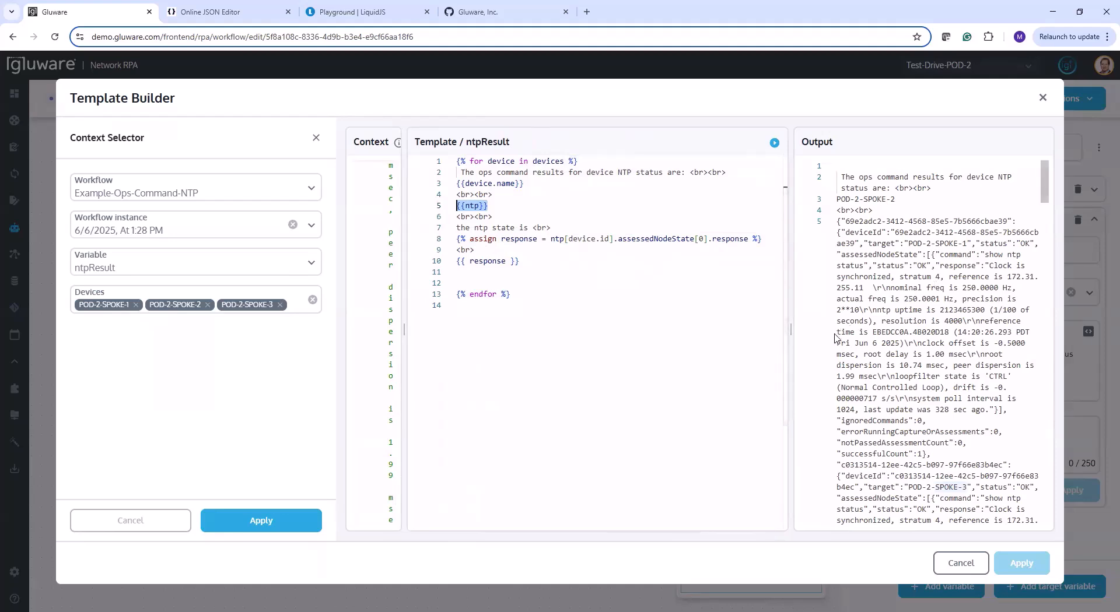
{"action": "key", "text": "Delete"}
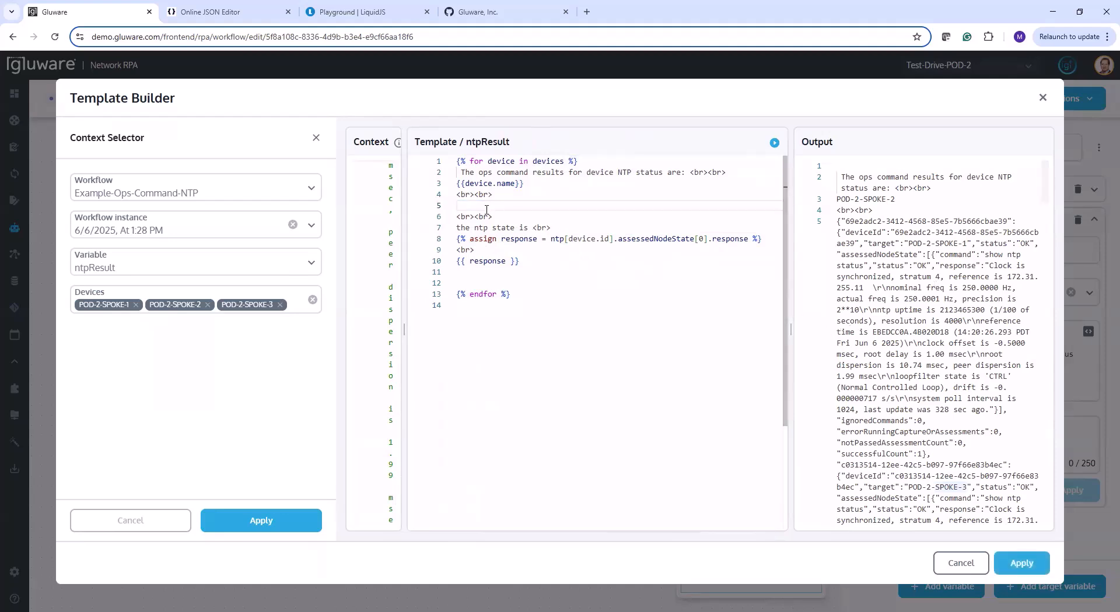
{"action": "left_click_drag", "start_coordinate": [493, 216], "coordinate": [453, 215]}
{"action": "key", "text": "Delete"}
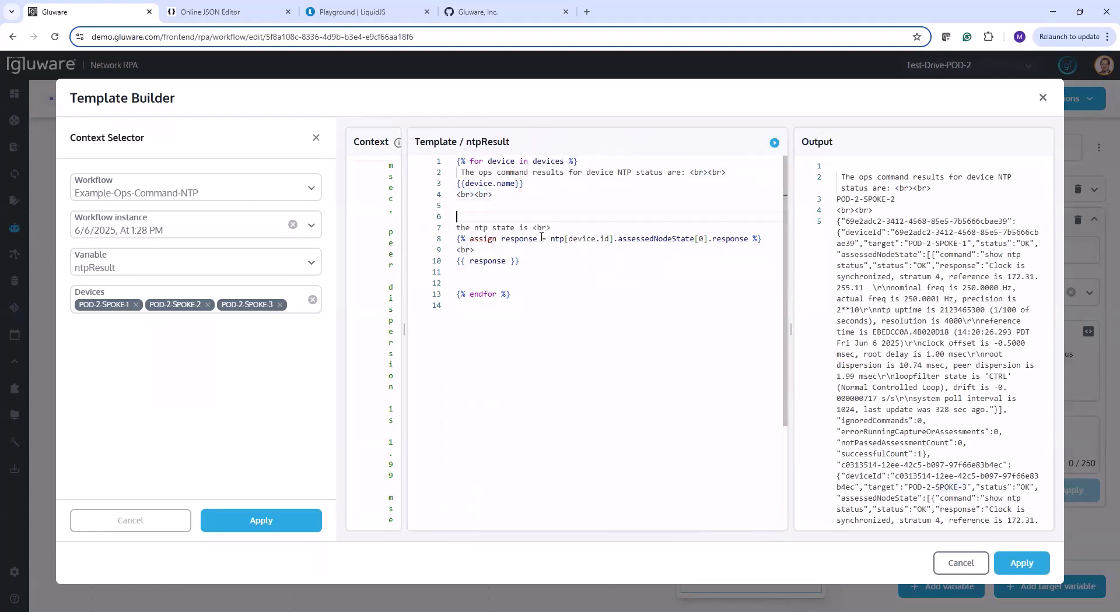
{"action": "key", "text": "BackSpace"}
{"action": "key", "text": "BackSpace"}
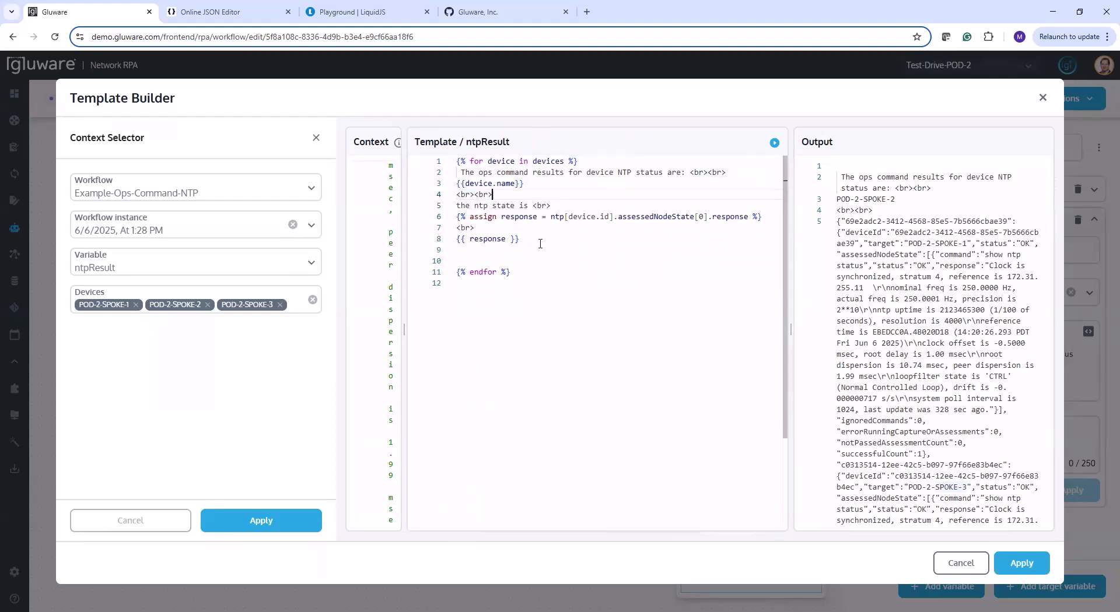
- Render the edited ntpResult template and review the formatted NTP output for each device, highlighting the name POD-2-SPOKE-2
{"action": "left_click", "coordinate": [774, 143]}
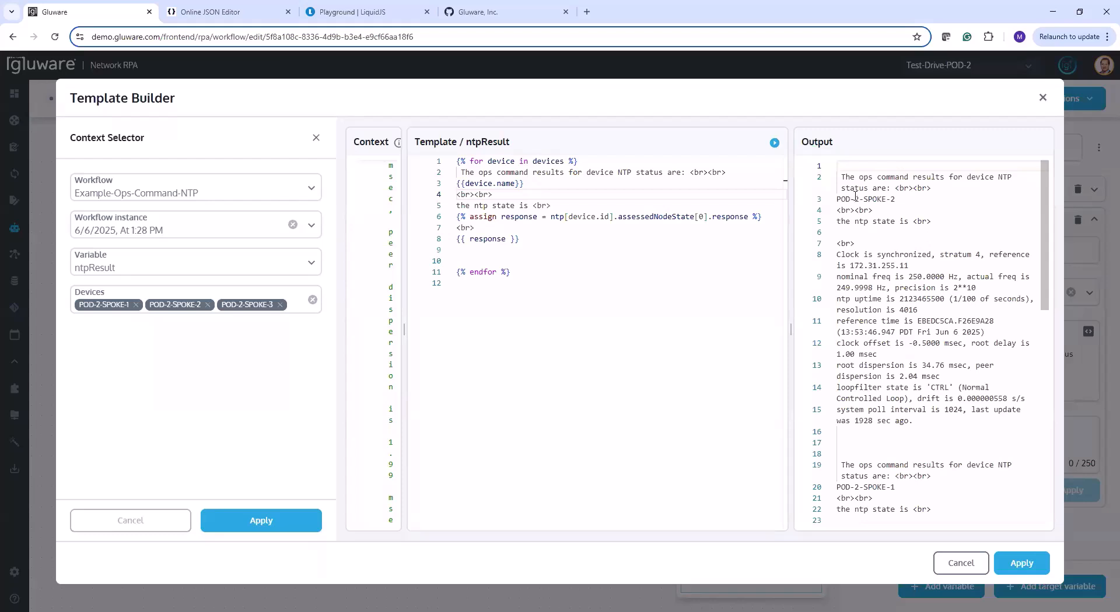
{"action": "left_click_drag", "start_coordinate": [836, 198], "coordinate": [905, 202]}
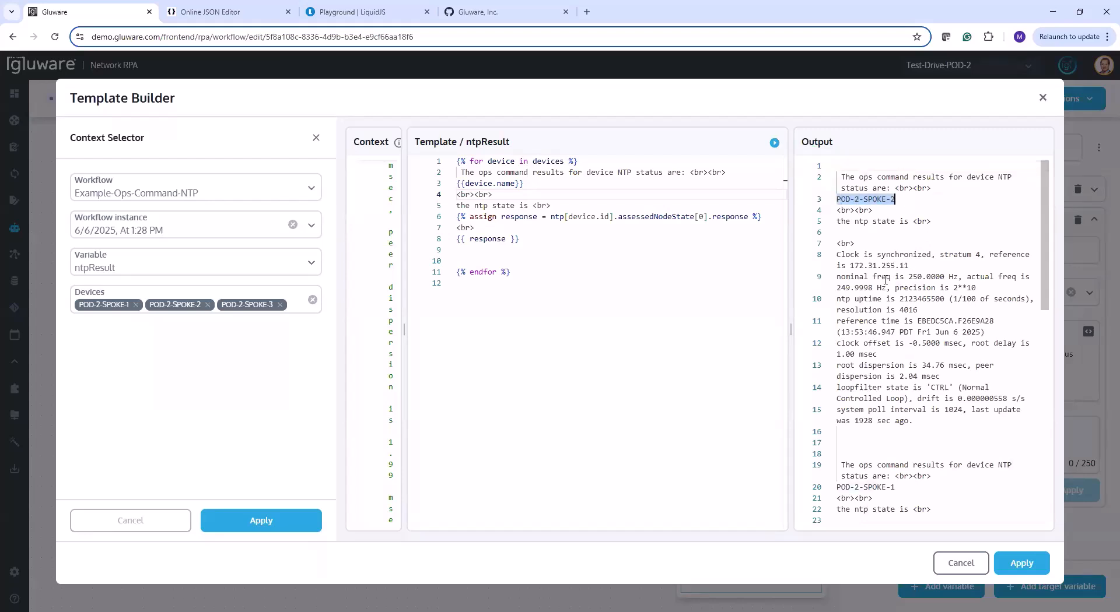
{"action": "scroll", "coordinate": [886, 279], "scroll_direction": "down", "scroll_amount": 5}
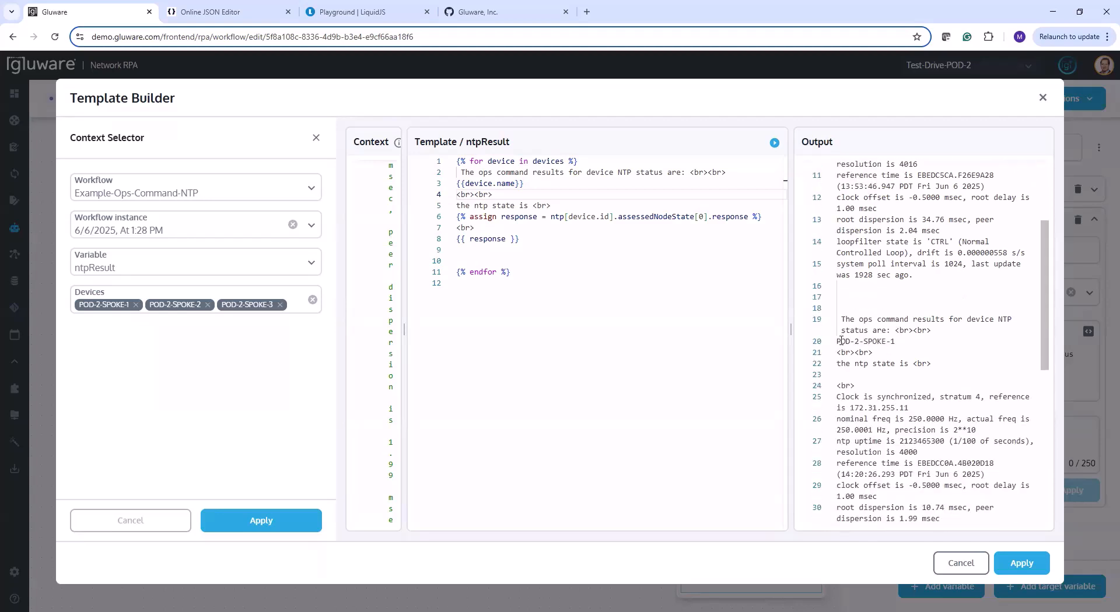
{"action": "scroll", "coordinate": [849, 384], "scroll_direction": "up", "scroll_amount": 3}
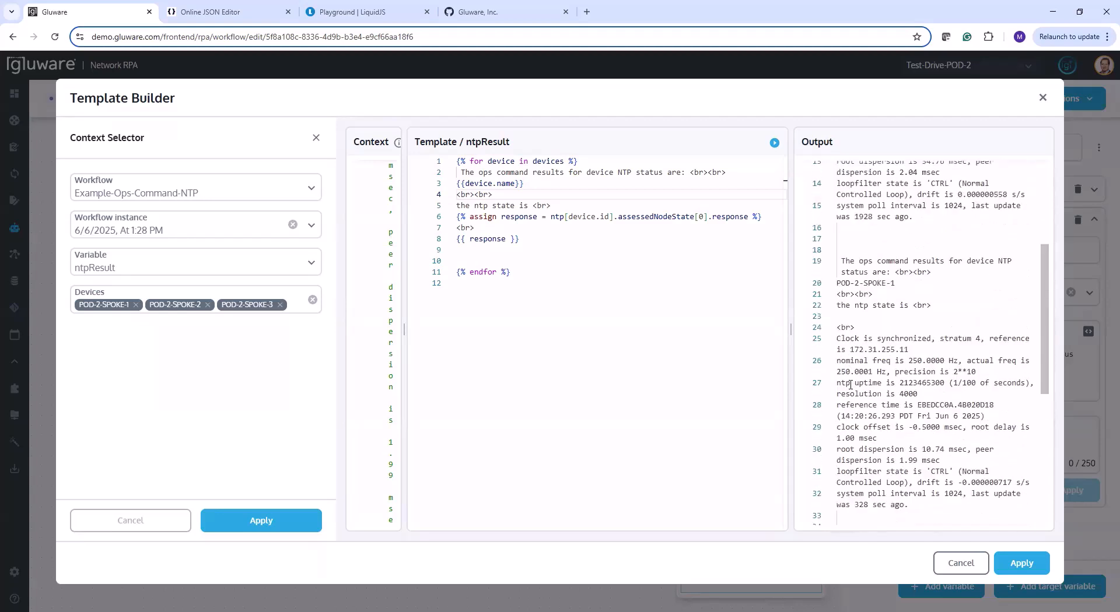
{"action": "scroll", "coordinate": [850, 385], "scroll_direction": "up", "scroll_amount": 1}
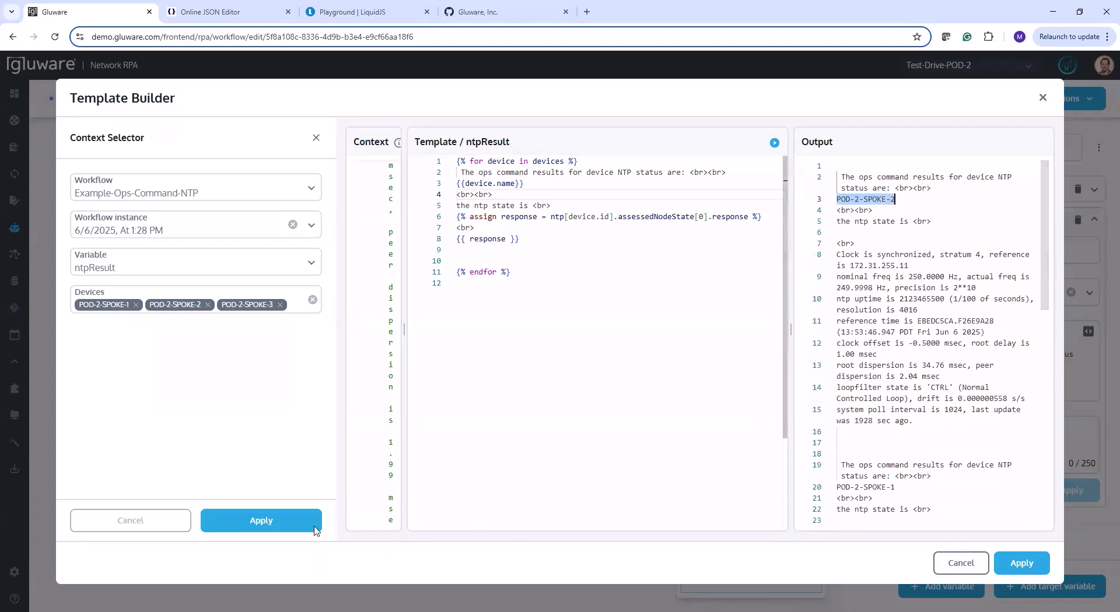
- Reload the context, discarding the template edits, and close the builder to highlight the ntpResult template value in the variable settings
{"action": "left_click", "coordinate": [261, 520]}
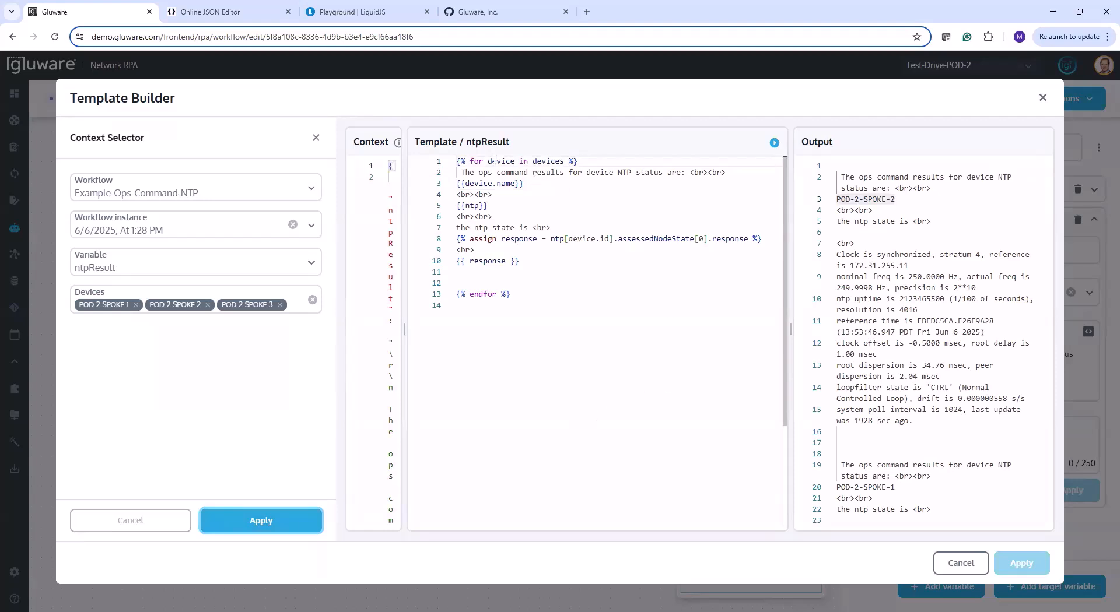
{"action": "left_click", "coordinate": [959, 563]}
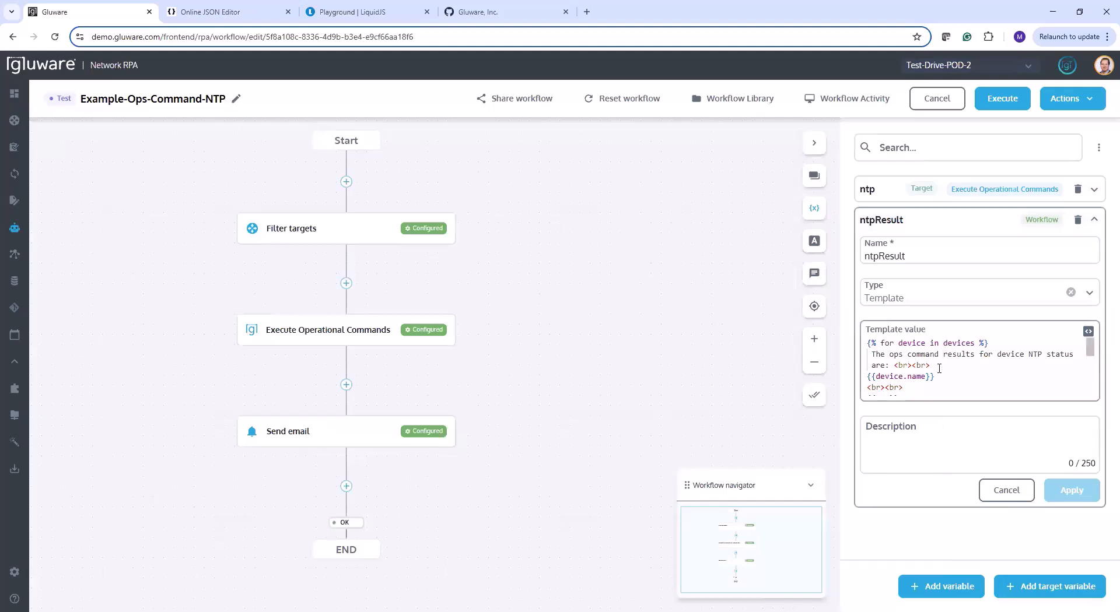
{"action": "left_click", "coordinate": [868, 344]}
{"action": "left_click_drag", "start_coordinate": [869, 344], "coordinate": [894, 407]}
{"action": "scroll", "coordinate": [959, 384], "scroll_direction": "up", "scroll_amount": 3}
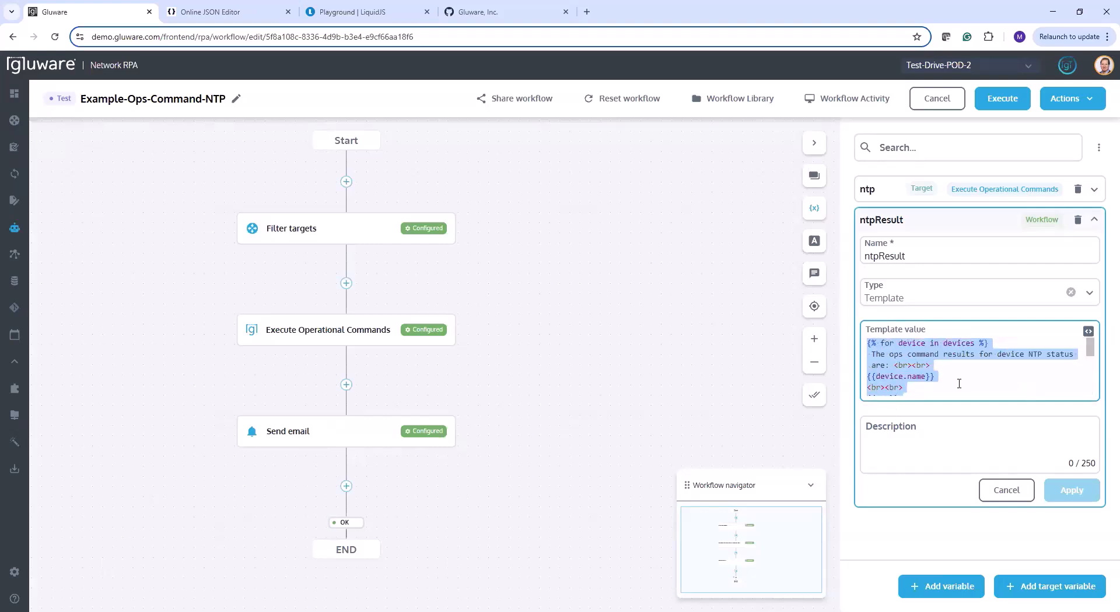
- Look through the actions available for the Example-Ops-Command-NTP workflow without choosing any
{"action": "left_click", "coordinate": [1093, 106]}
{"action": "left_click", "coordinate": [1094, 106]}
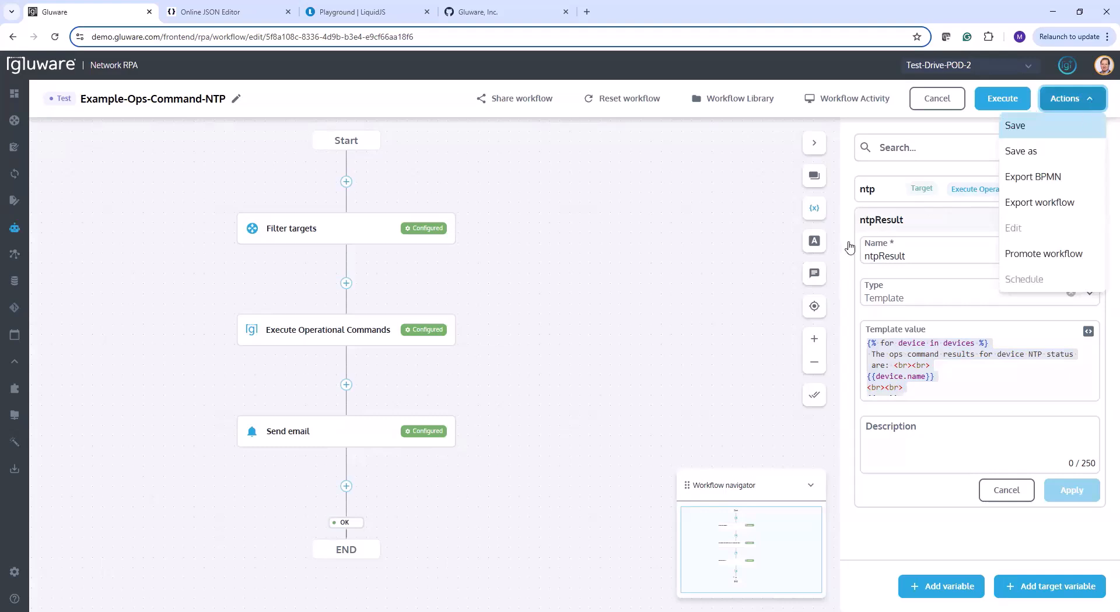
{"action": "left_click", "coordinate": [765, 266]}
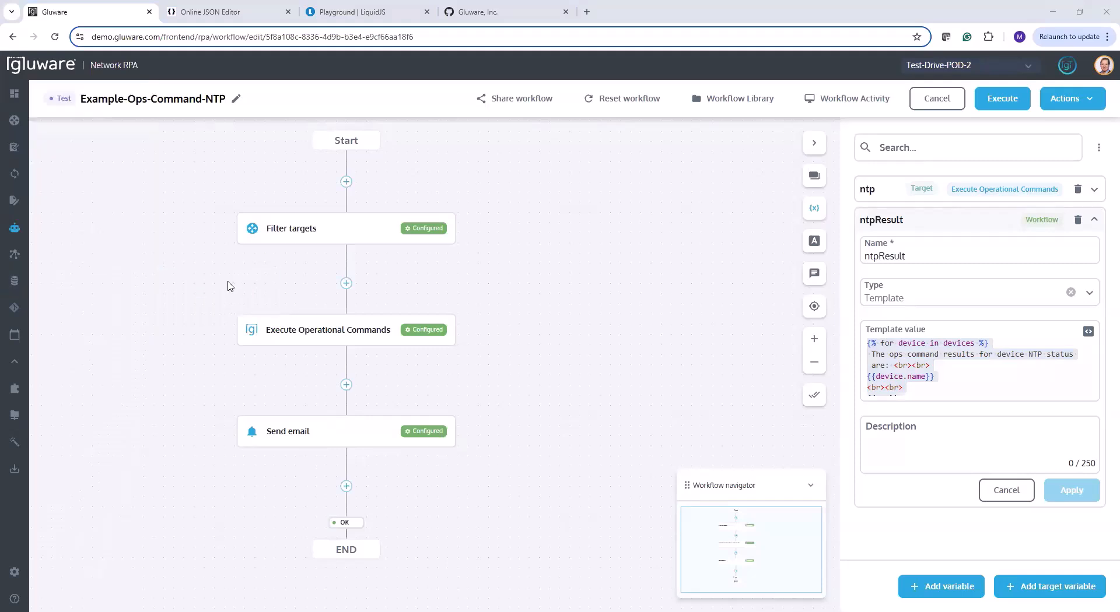
- Open the standalone Network RPA Template Builder and select the workflow Example-Ops-Command-NTP with the variable ntpResult
{"action": "mouse_move", "coordinate": [18, 232]}
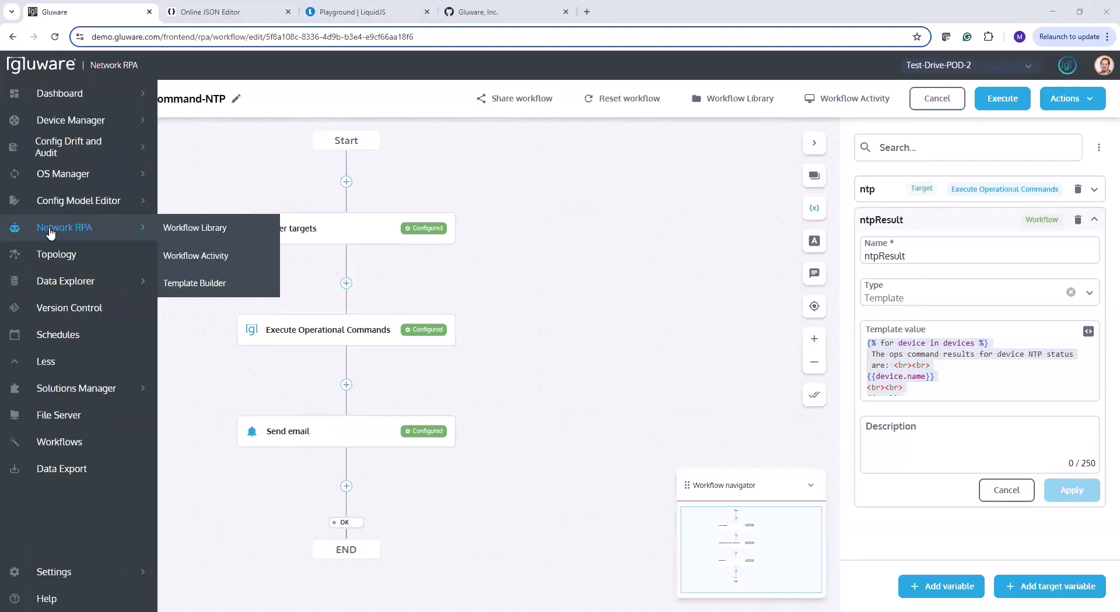
{"action": "left_click", "coordinate": [171, 286]}
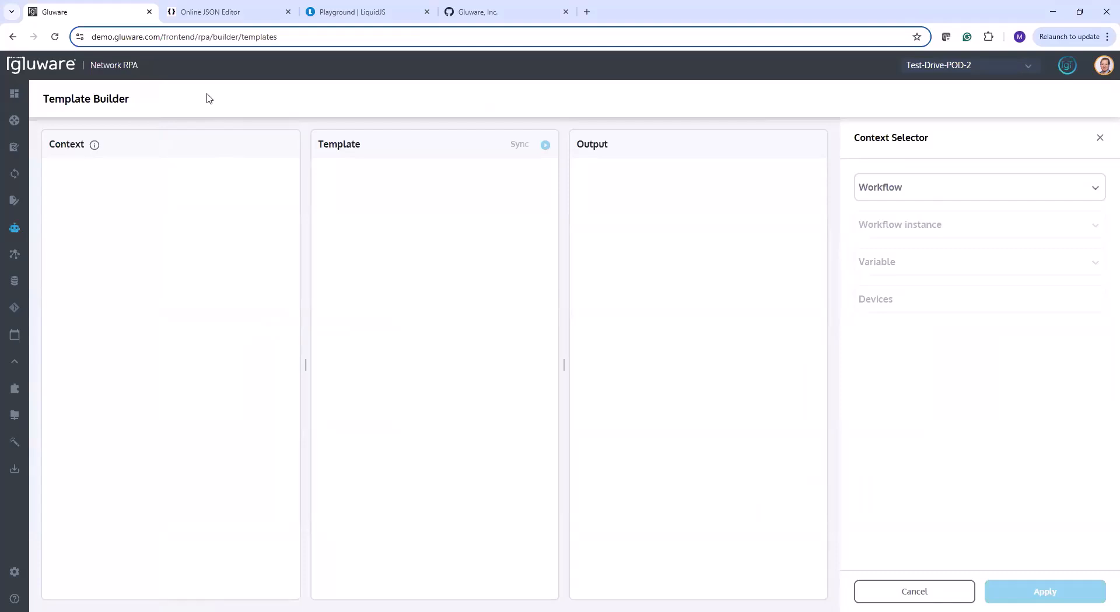
{"action": "mouse_move", "coordinate": [12, 233]}
{"action": "left_click", "coordinate": [1096, 192]}
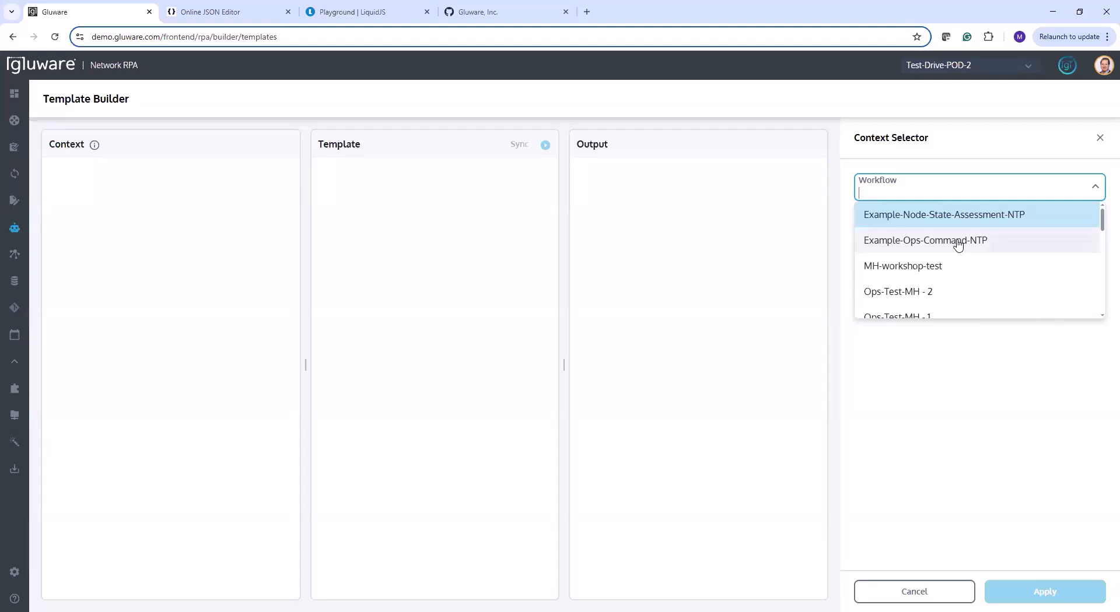
{"action": "left_click", "coordinate": [886, 247]}
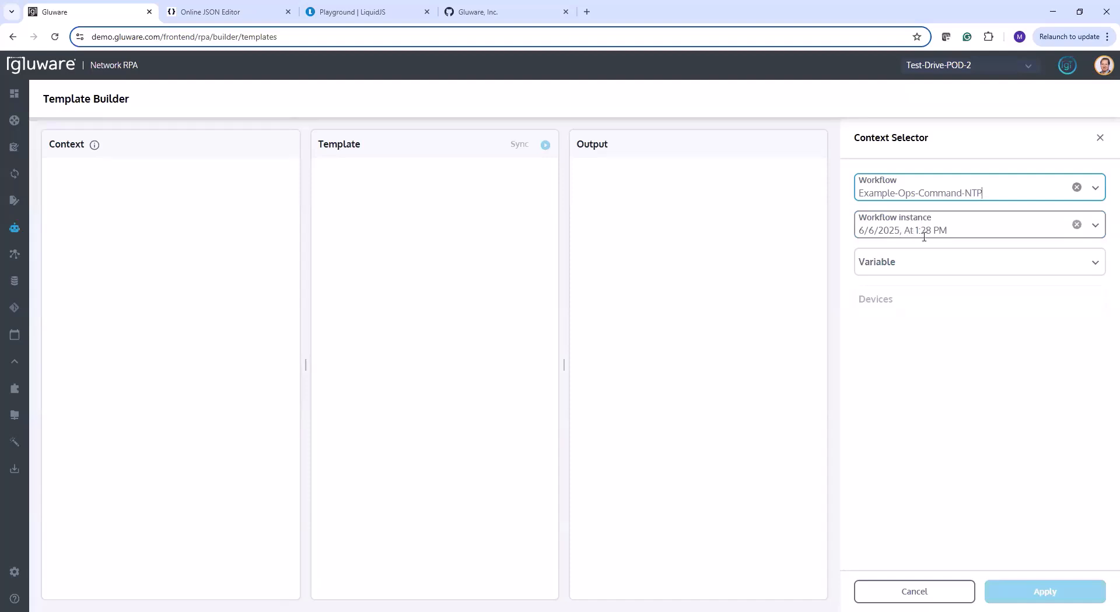
{"action": "left_click", "coordinate": [1096, 266]}
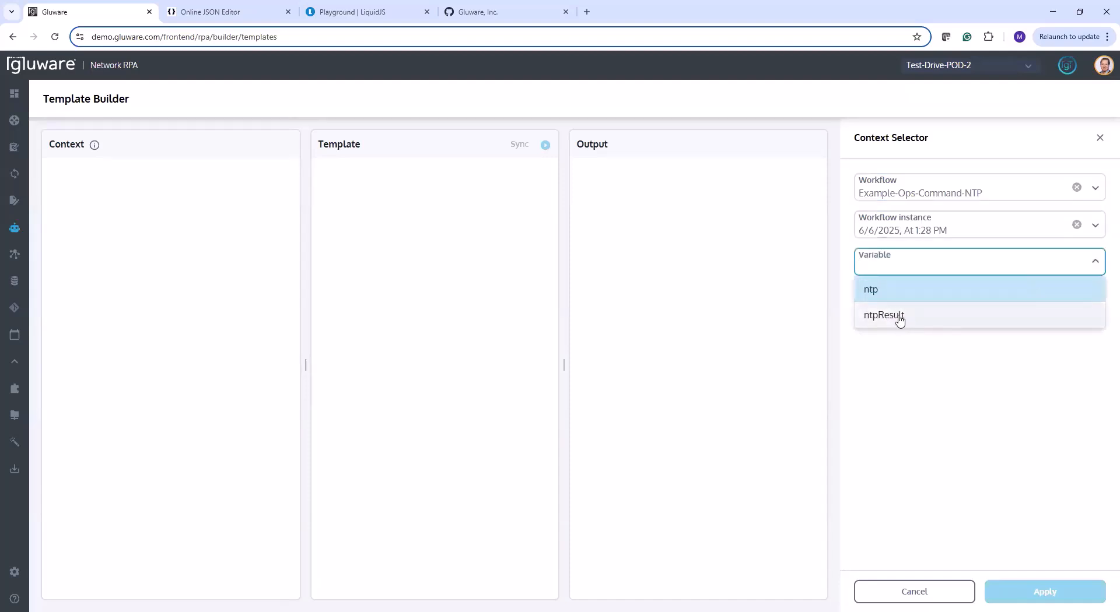
{"action": "left_click", "coordinate": [898, 316]}
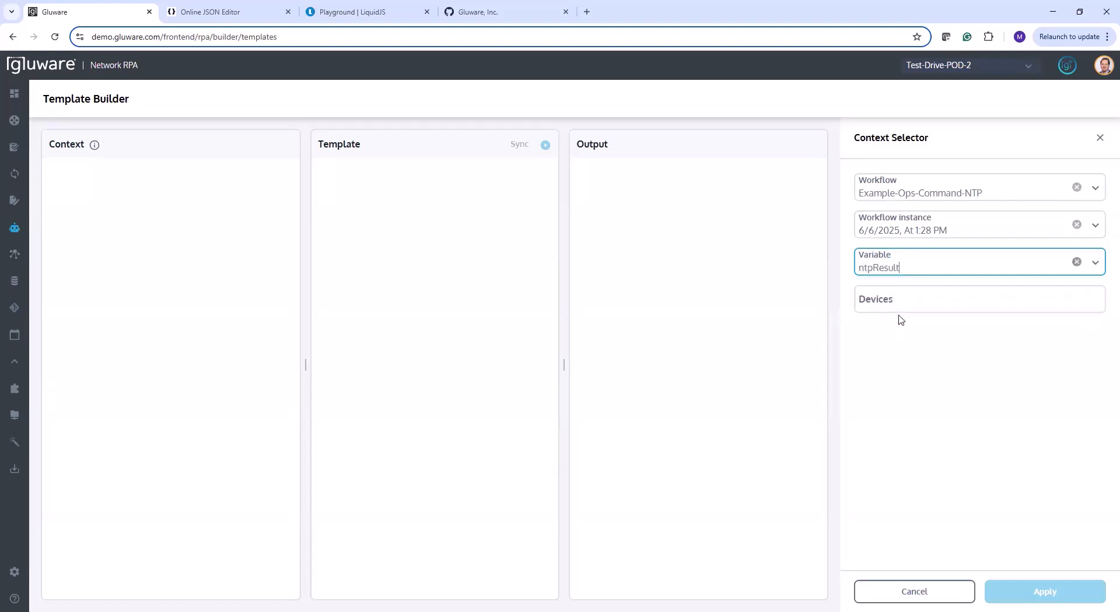
- Load the context for devices POD-2-SPOKE-1 and POD-2-SPOKE-2 and render the ntpResult template
{"action": "left_click", "coordinate": [899, 308]}
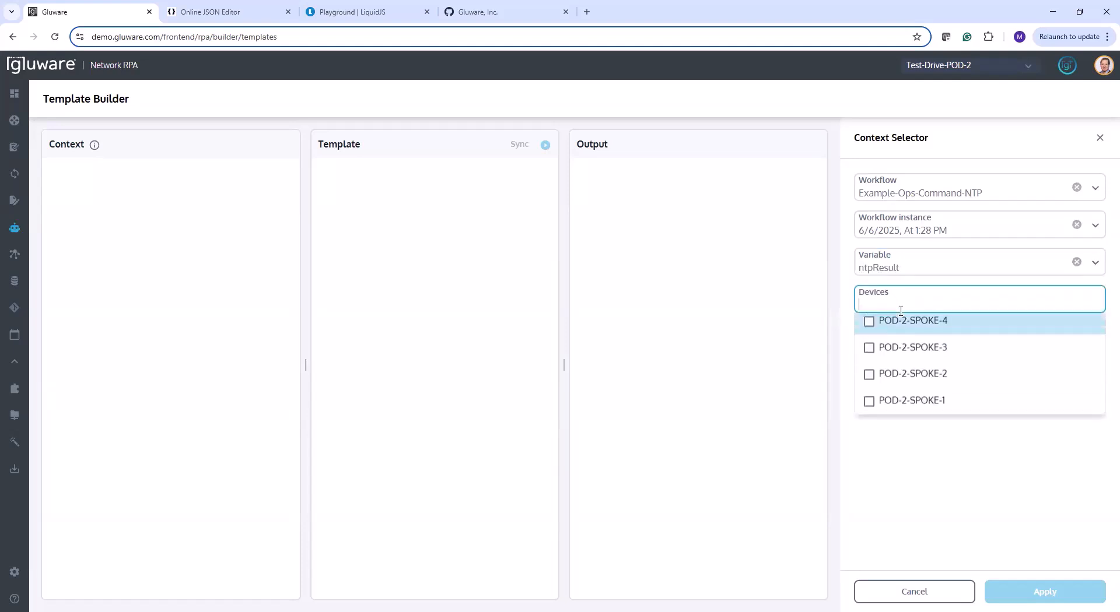
{"action": "left_click", "coordinate": [869, 404]}
{"action": "left_click", "coordinate": [869, 384]}
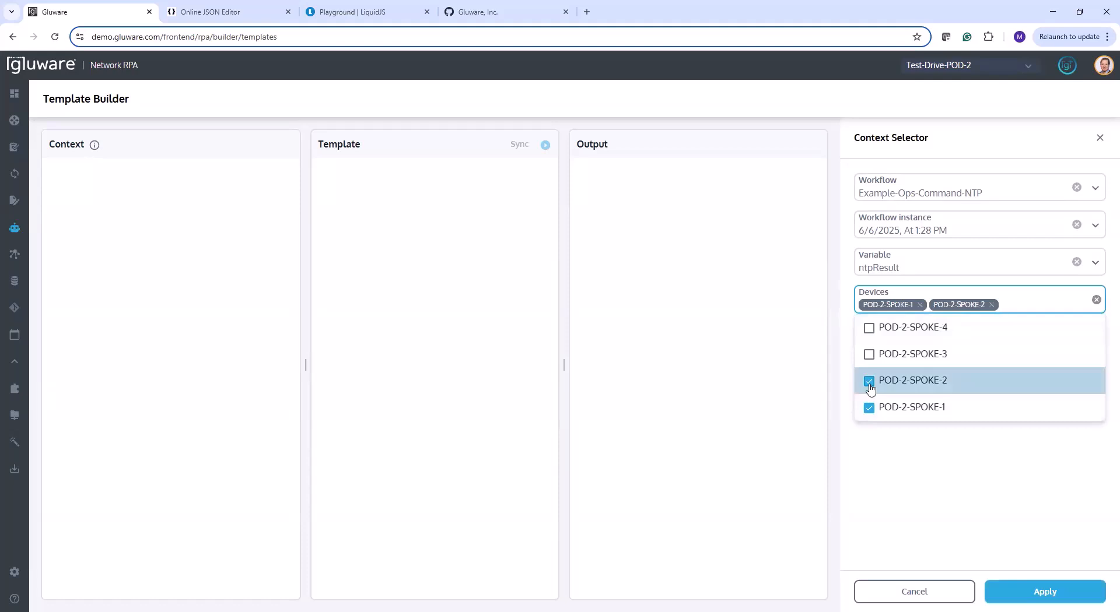
{"action": "left_click", "coordinate": [1028, 589]}
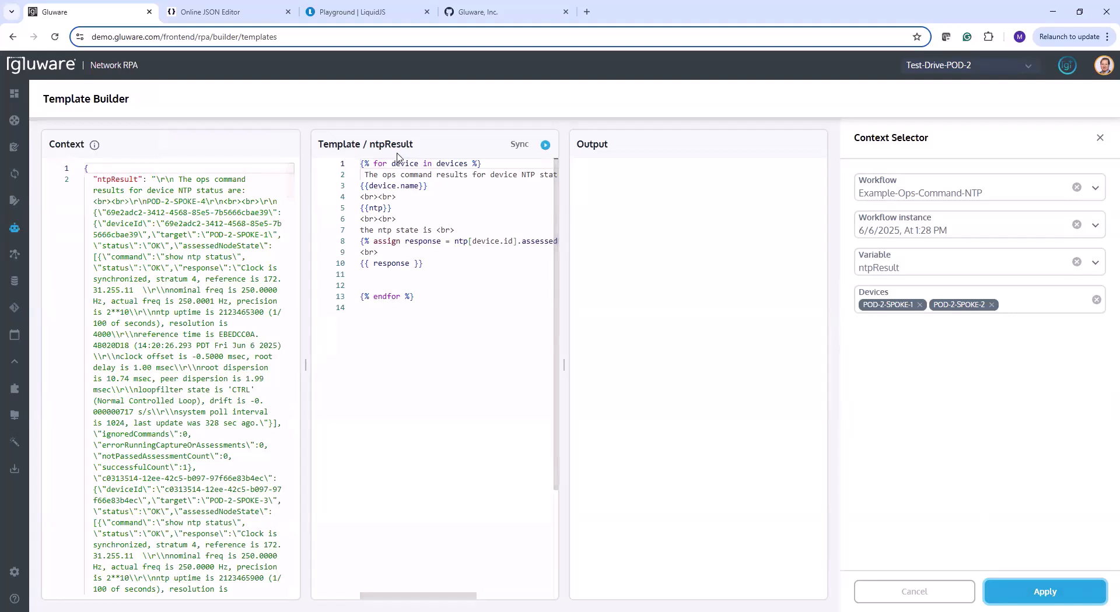
{"action": "left_click", "coordinate": [545, 145]}
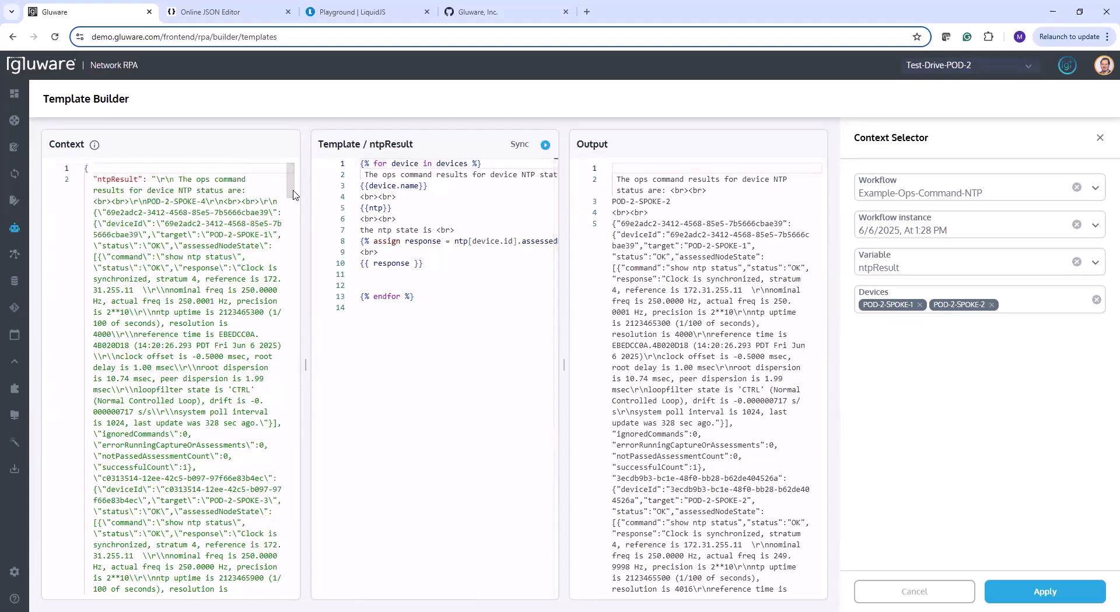
- Expand the environment section of the context and examine its user, organization, workflow, execution and timezone data
{"action": "left_click_drag", "start_coordinate": [294, 195], "coordinate": [268, 596]}
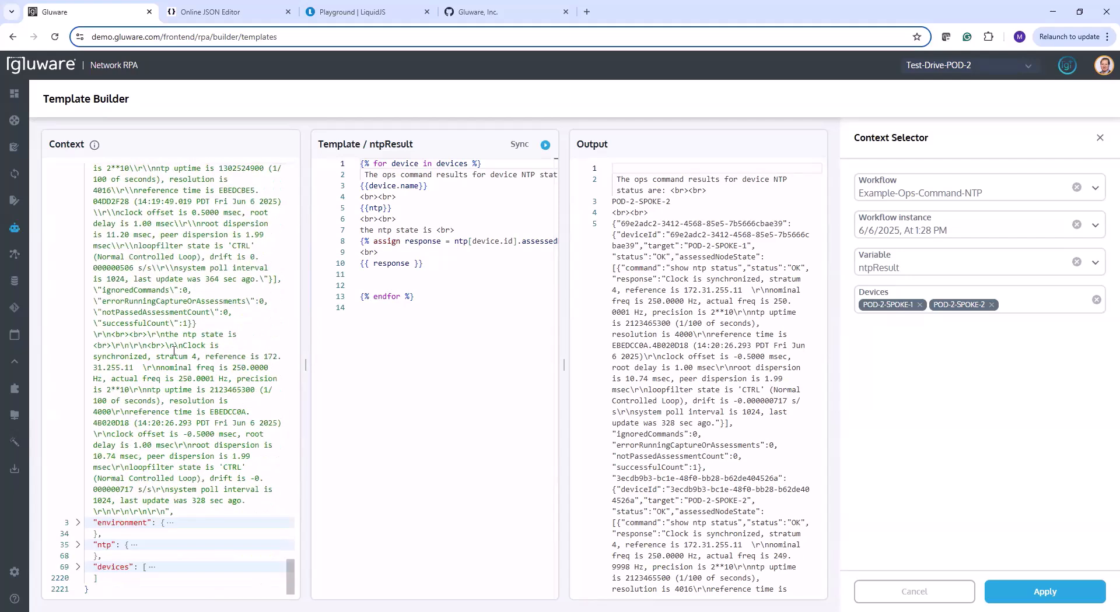
{"action": "left_click", "coordinate": [78, 523]}
{"action": "scroll", "coordinate": [152, 406], "scroll_direction": "down", "scroll_amount": 3}
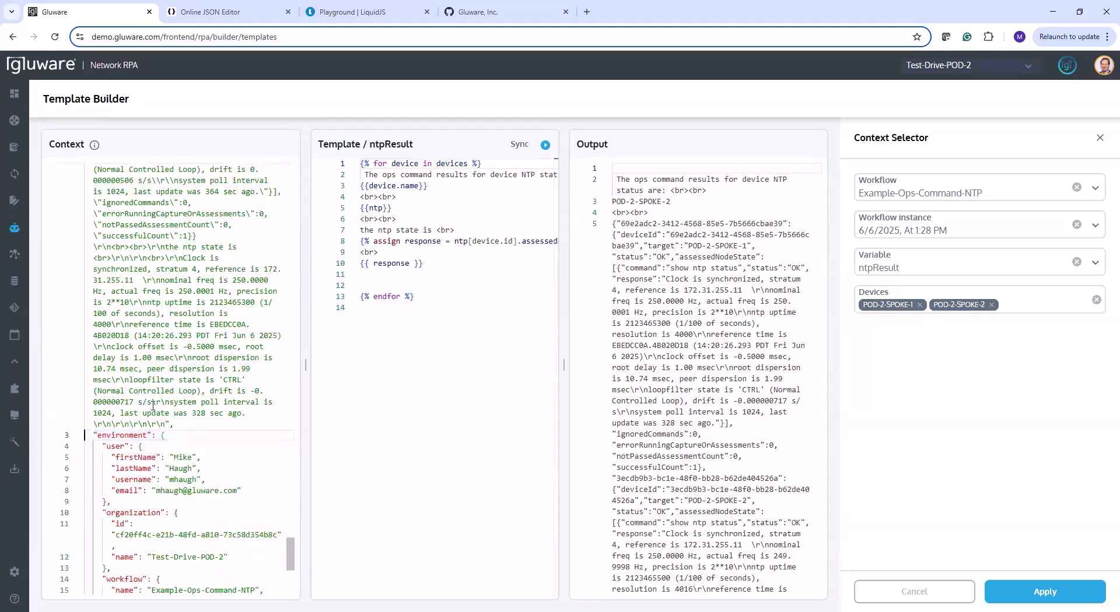
{"action": "scroll", "coordinate": [153, 407], "scroll_direction": "down", "scroll_amount": 3}
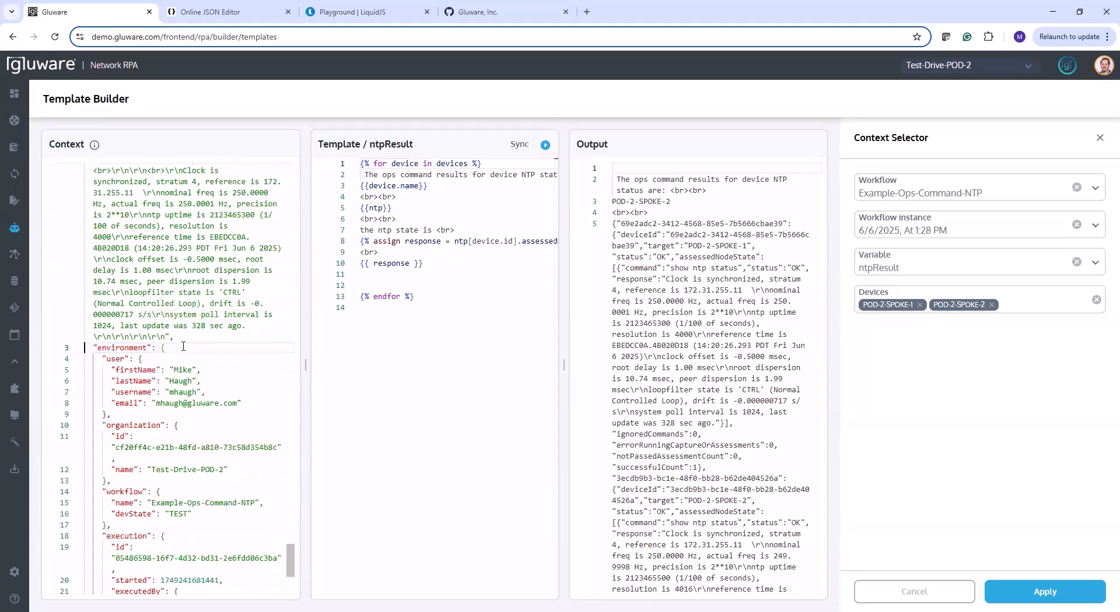
{"action": "scroll", "coordinate": [189, 330], "scroll_direction": "down", "scroll_amount": 2}
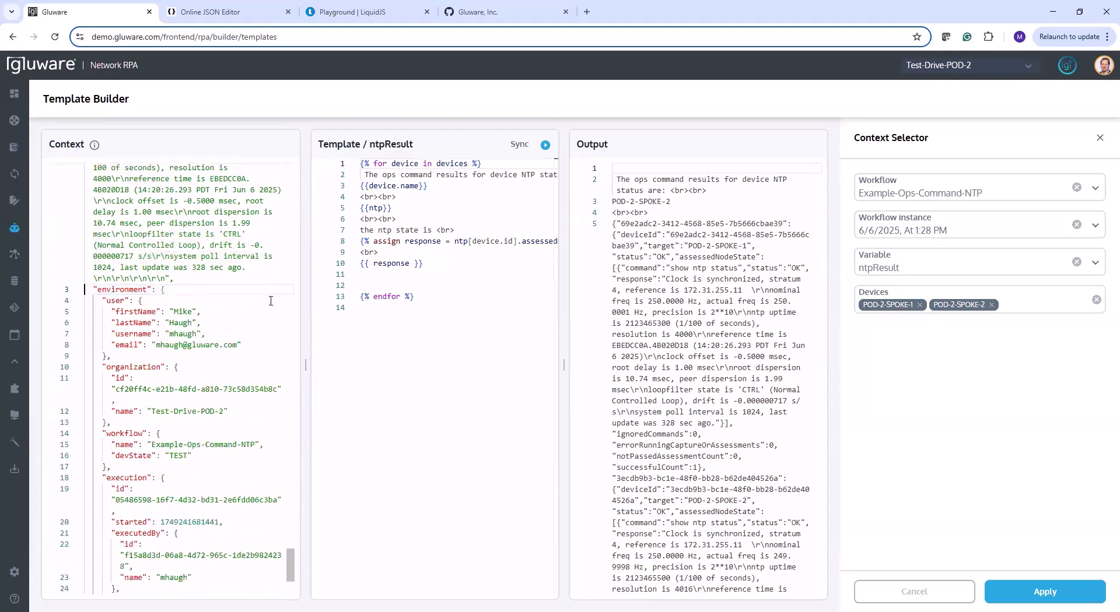
{"action": "scroll", "coordinate": [271, 301], "scroll_direction": "down", "scroll_amount": 1}
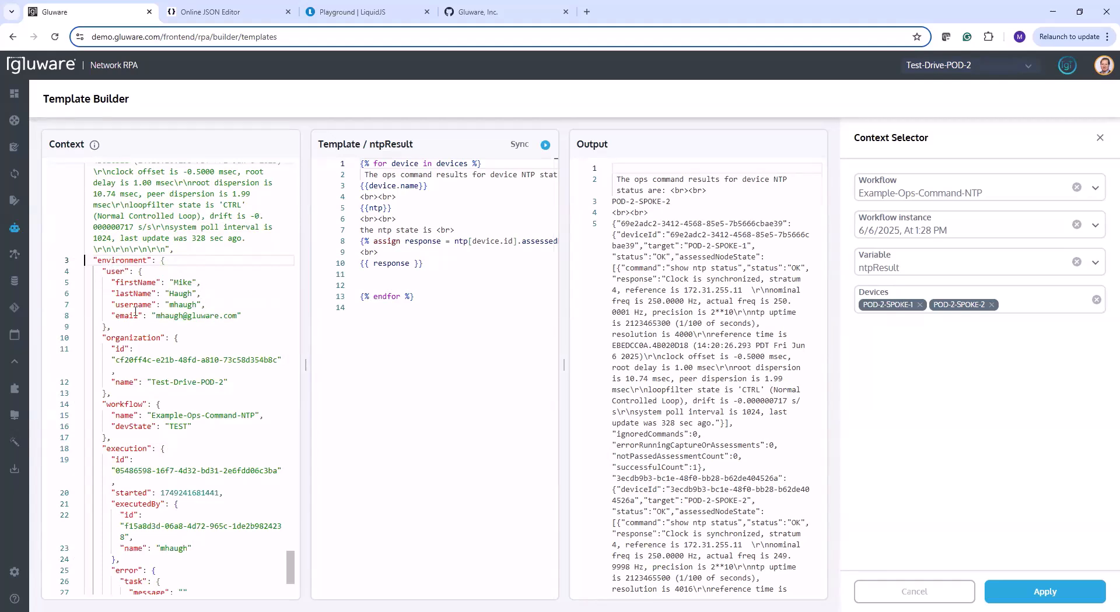
{"action": "scroll", "coordinate": [132, 365], "scroll_direction": "down", "scroll_amount": 1}
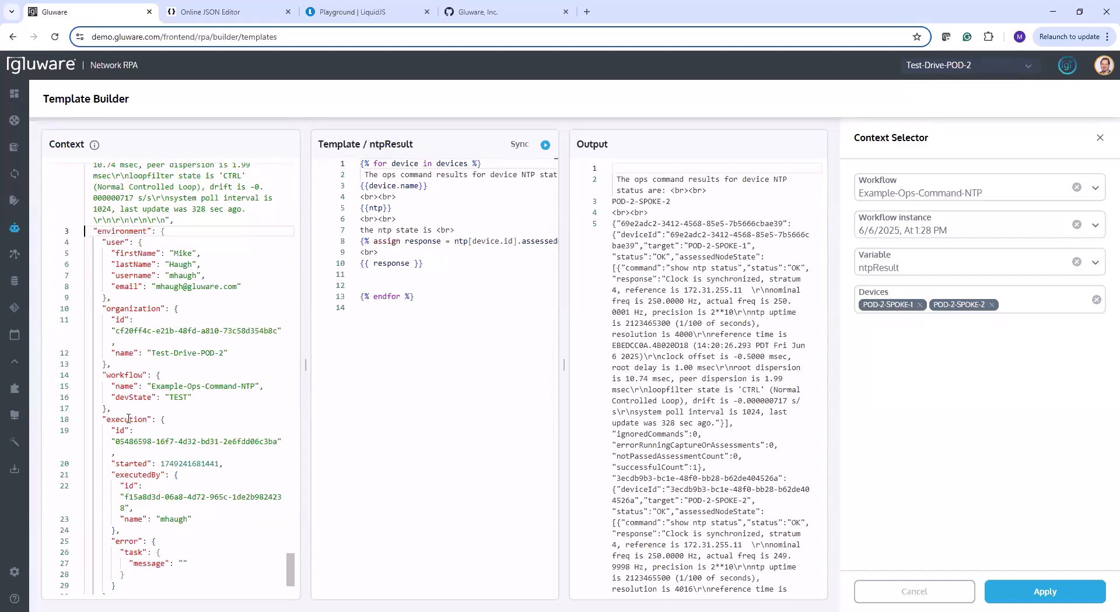
{"action": "scroll", "coordinate": [133, 443], "scroll_direction": "down", "scroll_amount": 1}
{"action": "scroll", "coordinate": [138, 467], "scroll_direction": "up", "scroll_amount": 1}
{"action": "scroll", "coordinate": [143, 490], "scroll_direction": "down", "scroll_amount": 1}
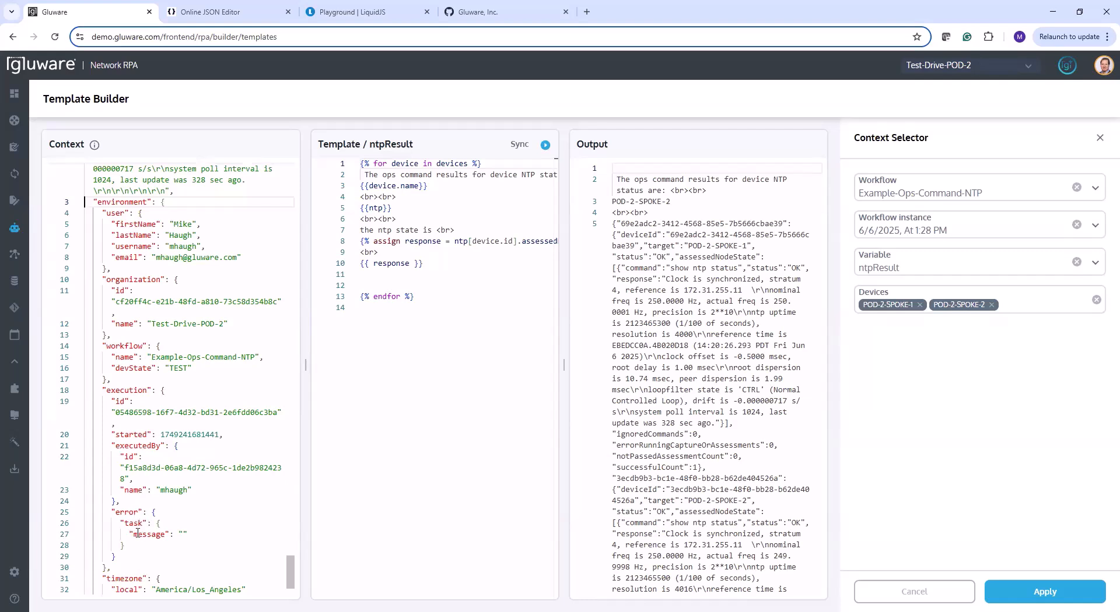
{"action": "scroll", "coordinate": [136, 527], "scroll_direction": "down", "scroll_amount": 1}
{"action": "scroll", "coordinate": [138, 521], "scroll_direction": "down", "scroll_amount": 2}
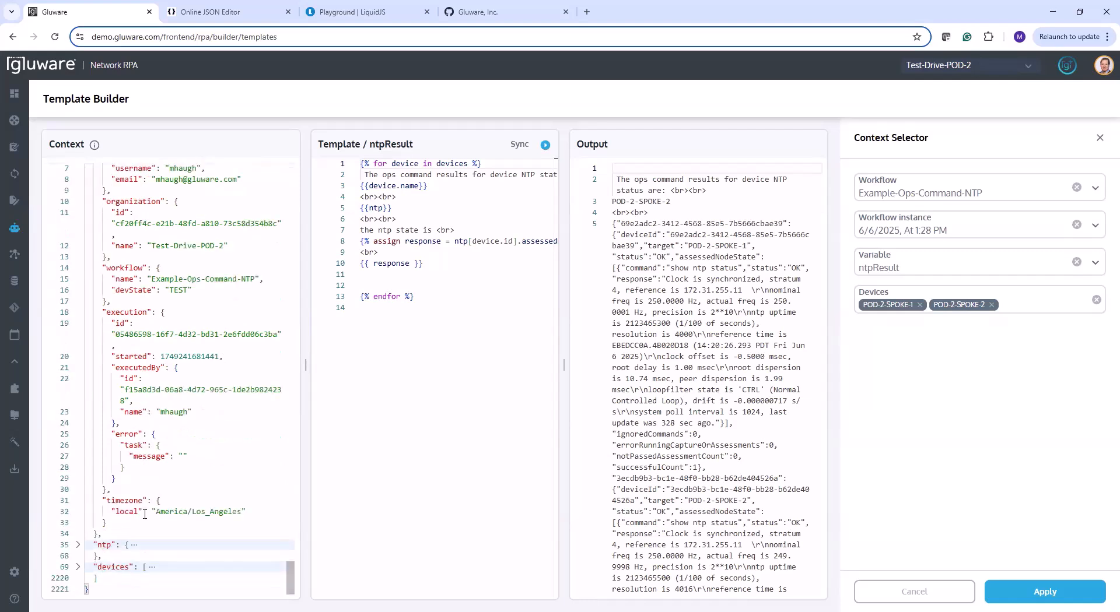
{"action": "scroll", "coordinate": [145, 511], "scroll_direction": "up", "scroll_amount": 4}
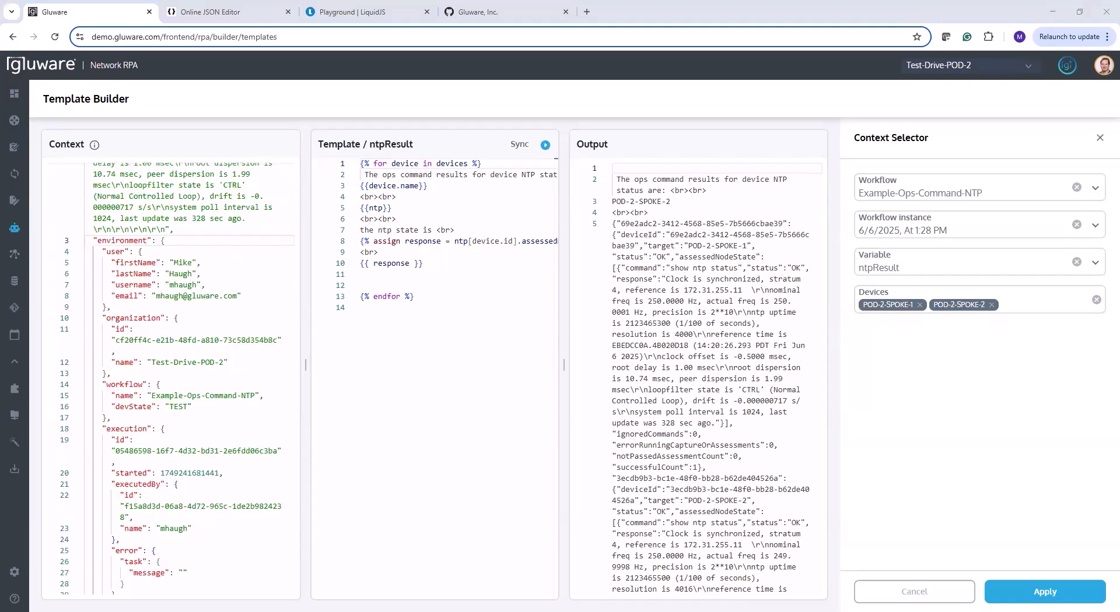
- Insert {{environment.user.email }} on a new first line above the device loop in the ntpResult template and render it
{"action": "left_click", "coordinate": [361, 165]}
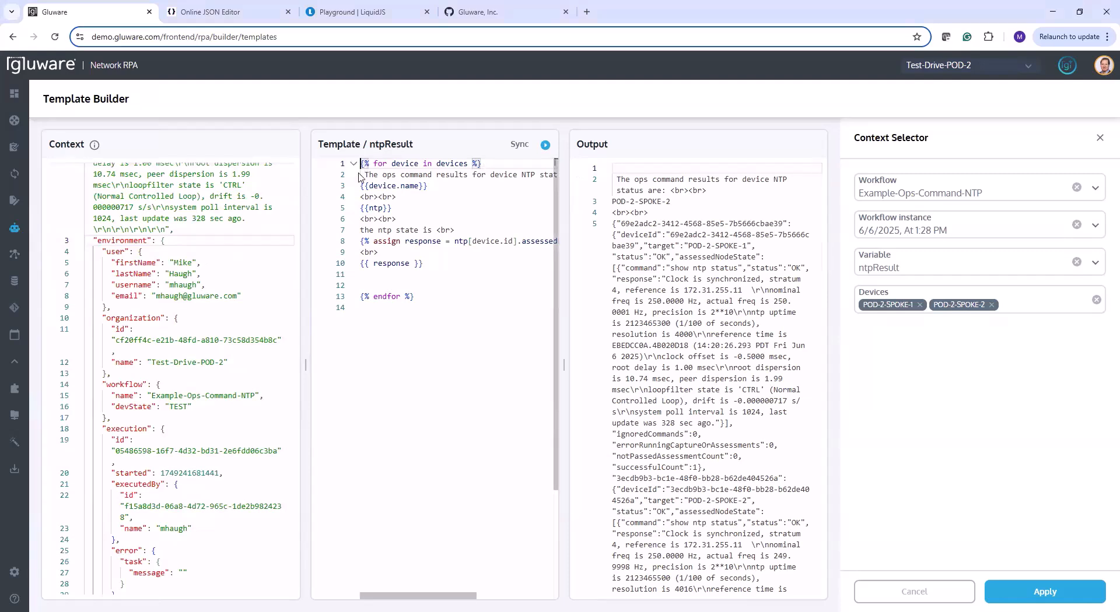
{"action": "key", "text": "Return"}
{"action": "key", "text": "Up"}
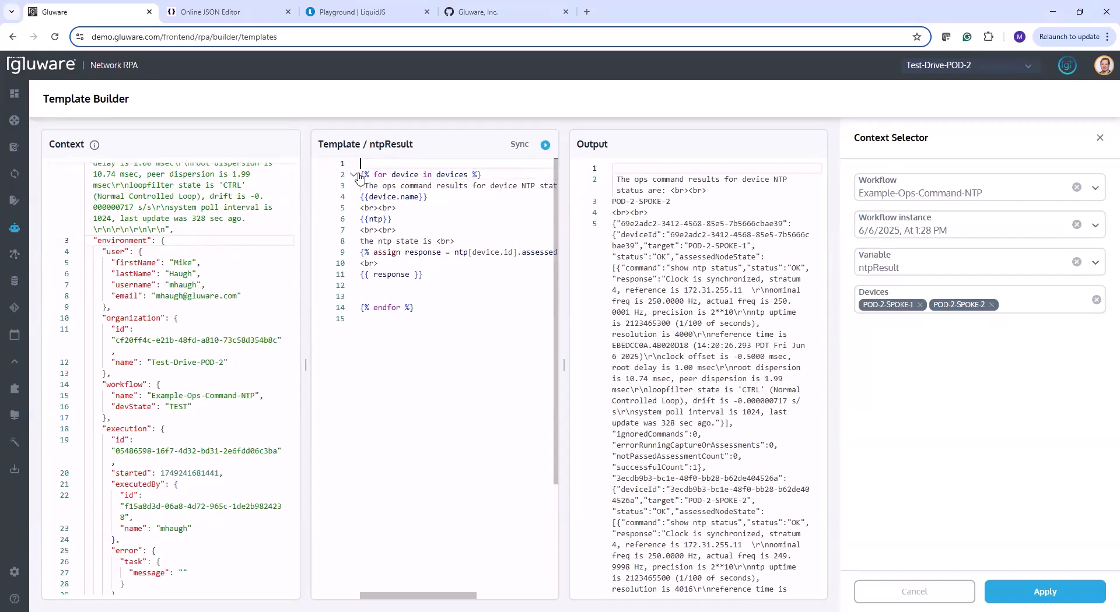
{"action": "type", "text": "{{env"}
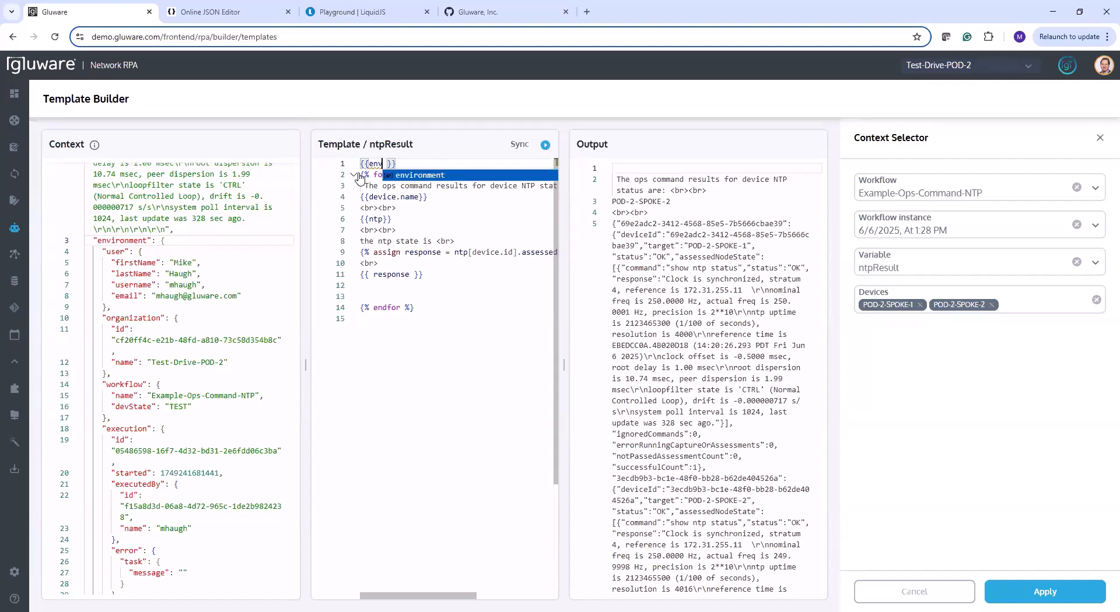
{"action": "left_click", "coordinate": [410, 176]}
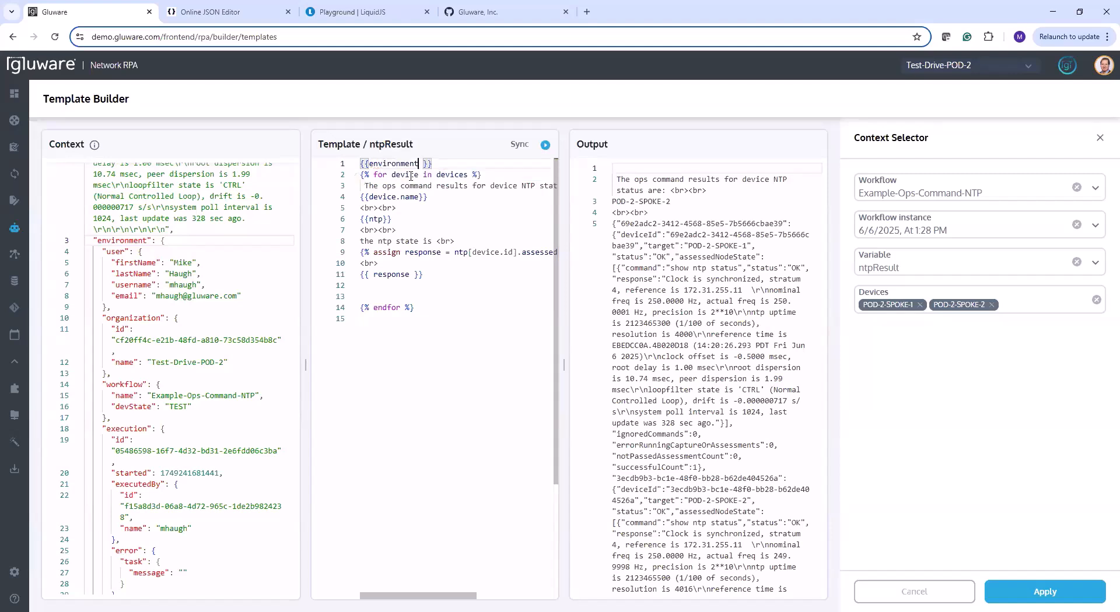
{"action": "type", "text": "."}
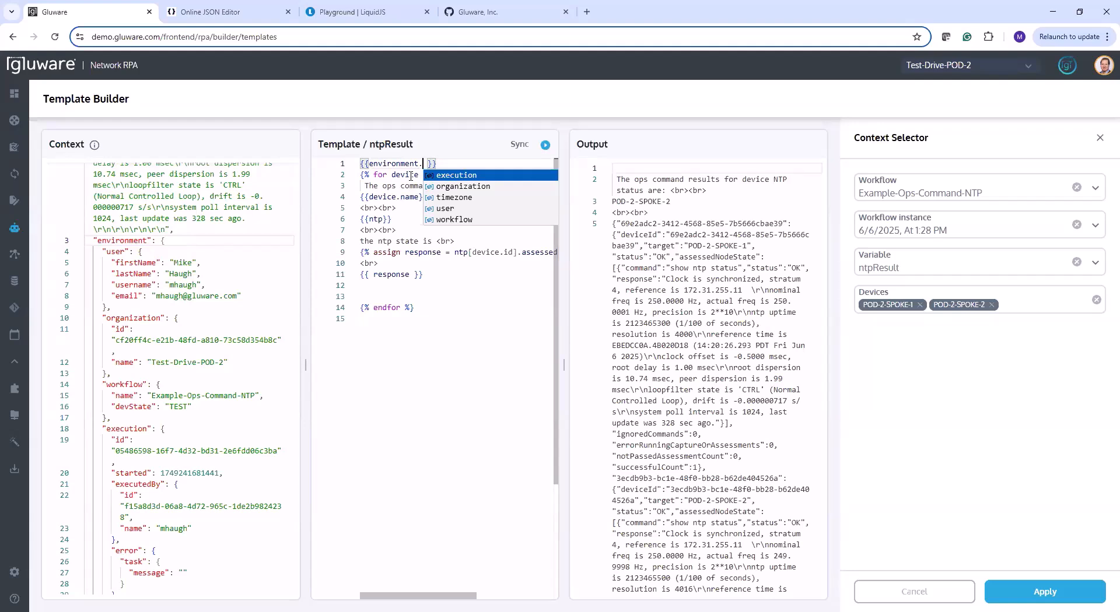
{"action": "left_click", "coordinate": [445, 208]}
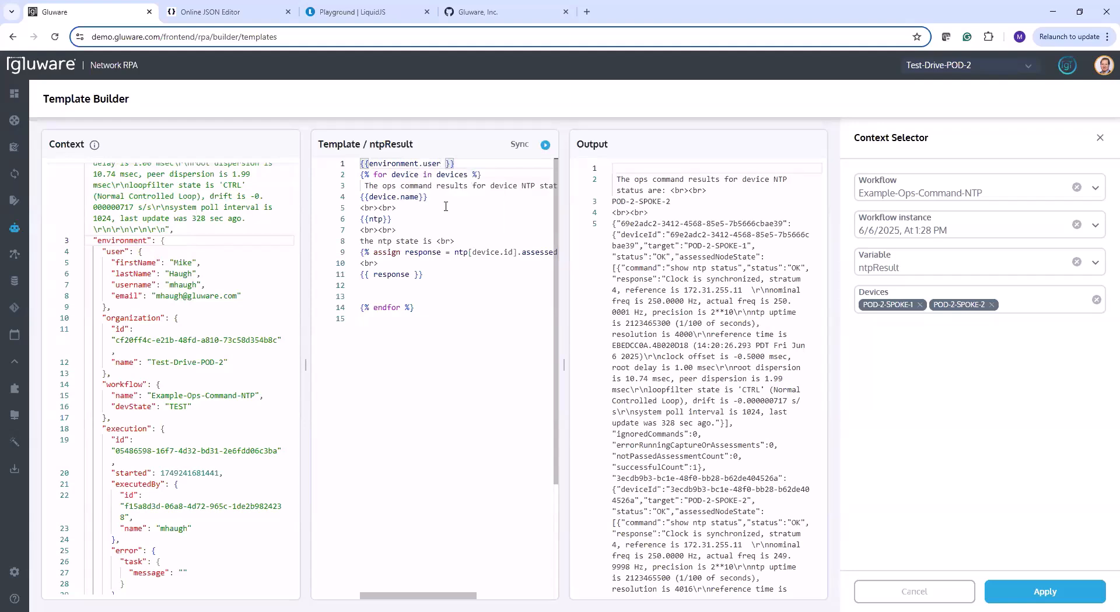
{"action": "type", "text": "."}
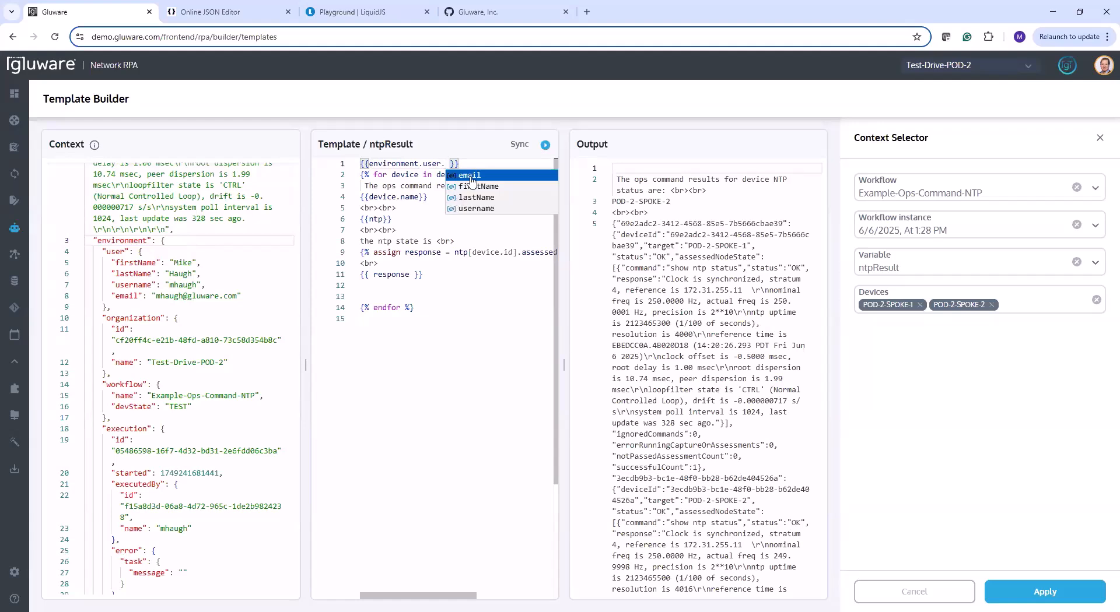
{"action": "key", "text": "Return"}
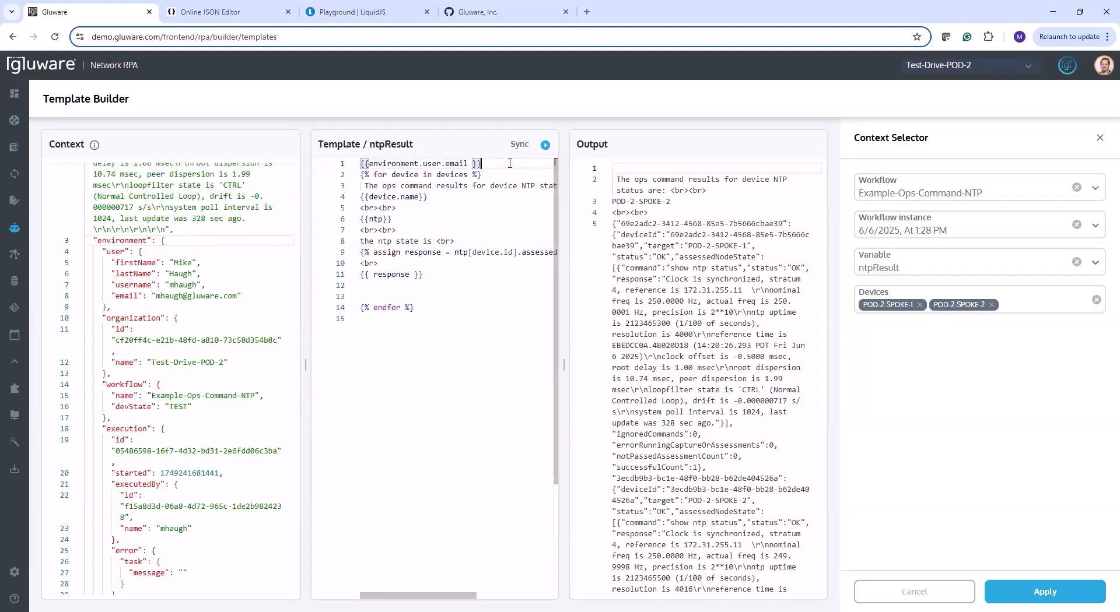
{"action": "left_click", "coordinate": [545, 145]}
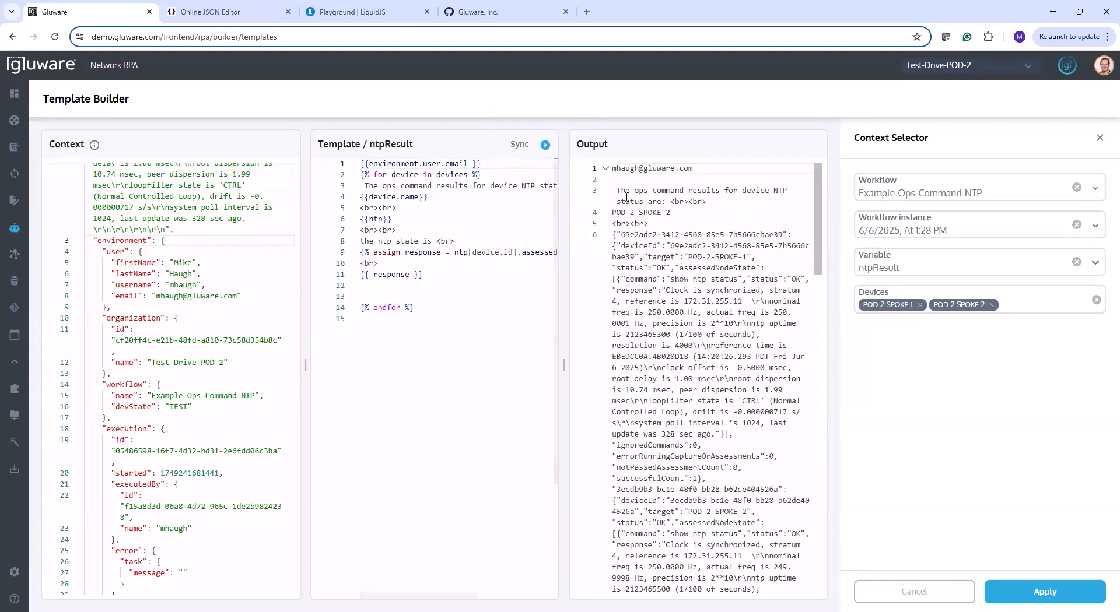
{"action": "left_click_drag", "start_coordinate": [695, 168], "coordinate": [611, 169]}
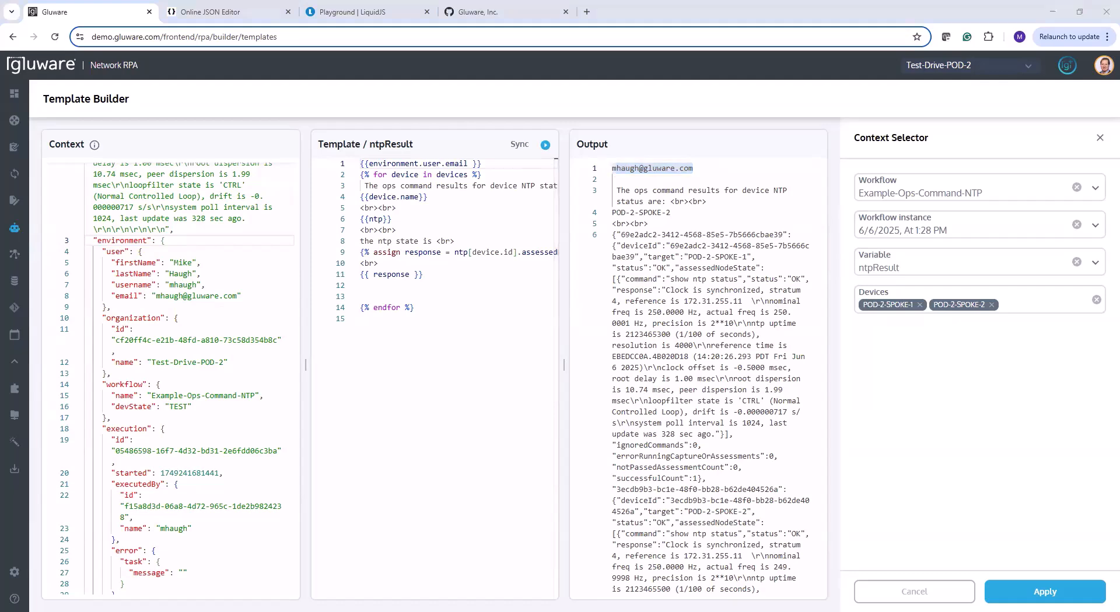
- End the email line with <br>, add {{environment.organization.name }}<br> and {{environment.workflow.name }}<br> lines below it, and render the template to check the output
{"action": "left_click", "coordinate": [492, 163]}
{"action": "type", "text": "<"}
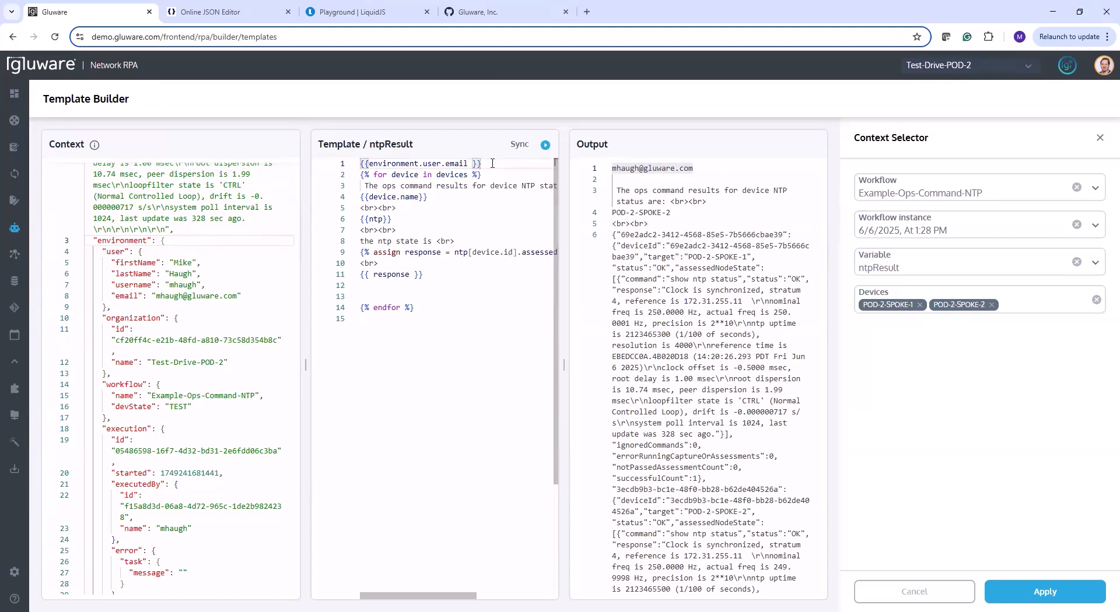
{"action": "type", "text": "<br>"}
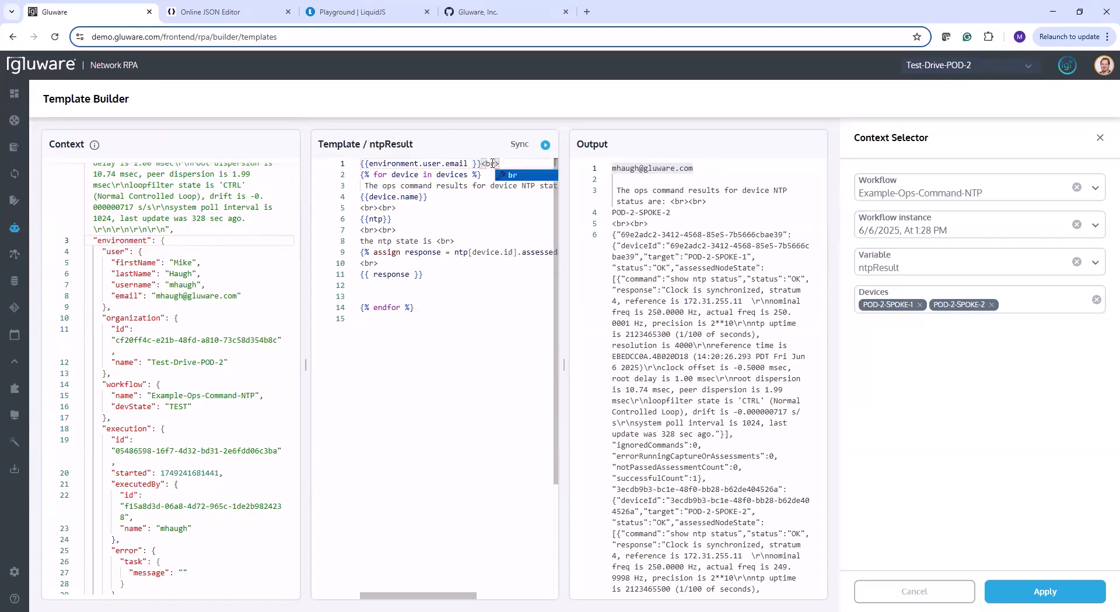
{"action": "key", "text": "Return"}
{"action": "type", "text": "{{environment.organization.name }}<br> {{environment.workflow.name }}<br>"}
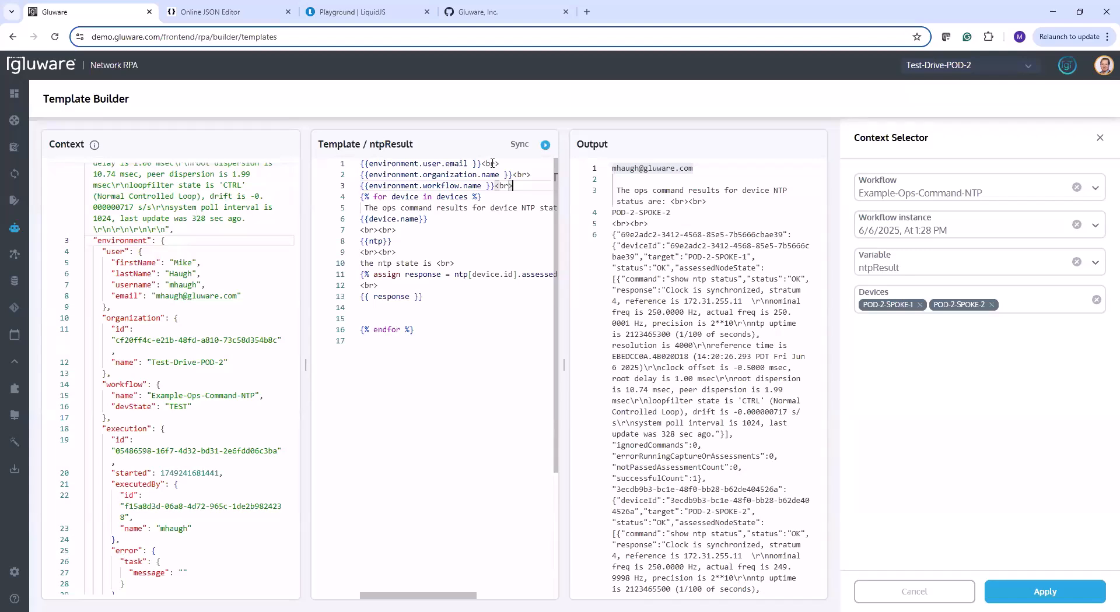
{"action": "left_click", "coordinate": [545, 146]}
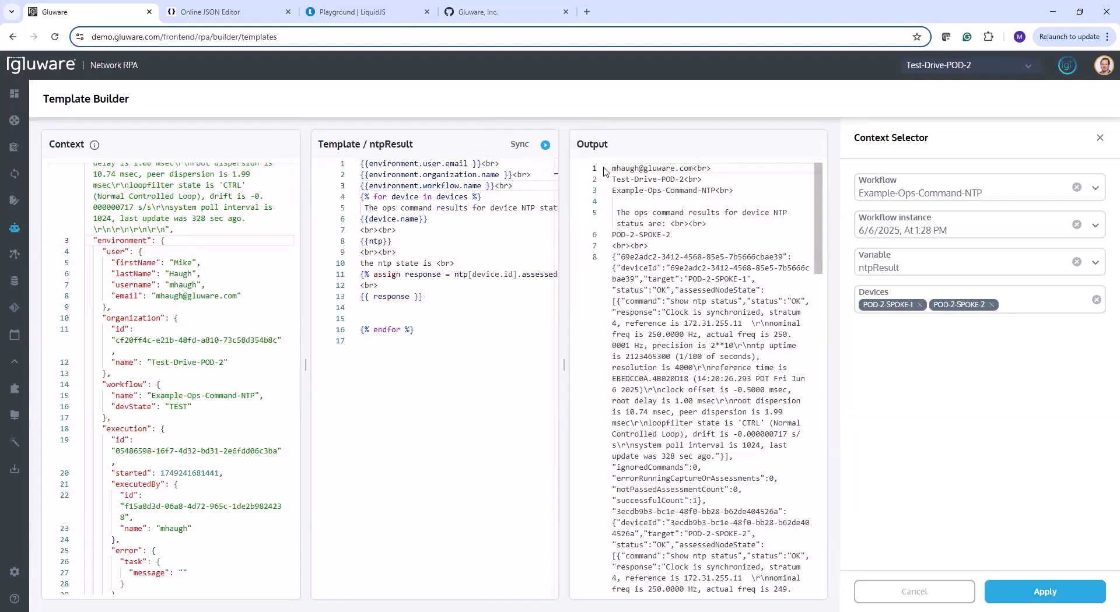
{"action": "left_click_drag", "start_coordinate": [613, 167], "coordinate": [745, 190]}
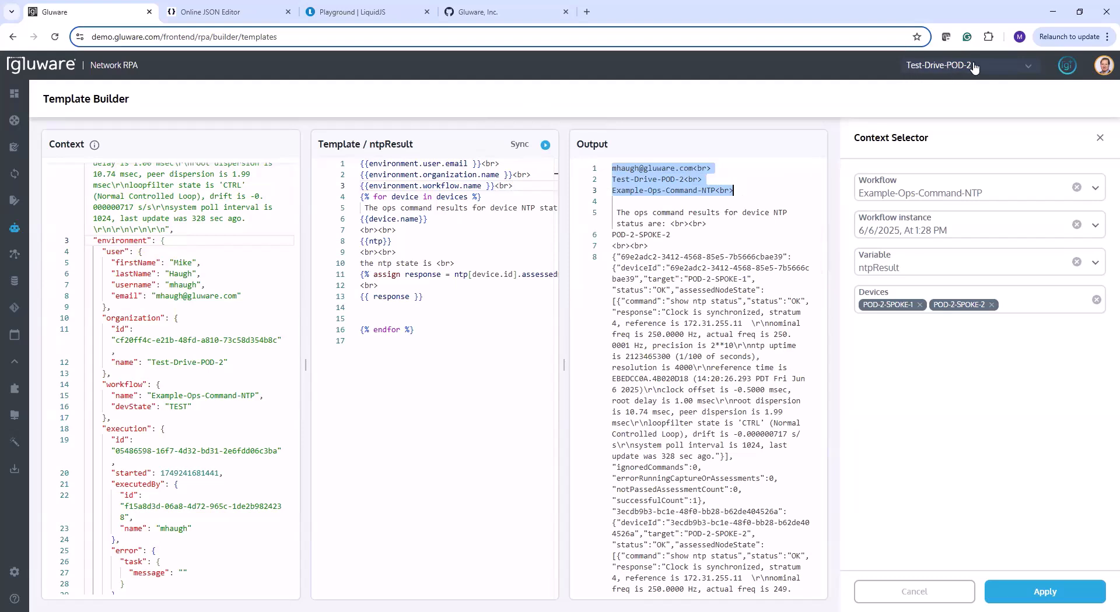
{"action": "left_click", "coordinate": [749, 190]}
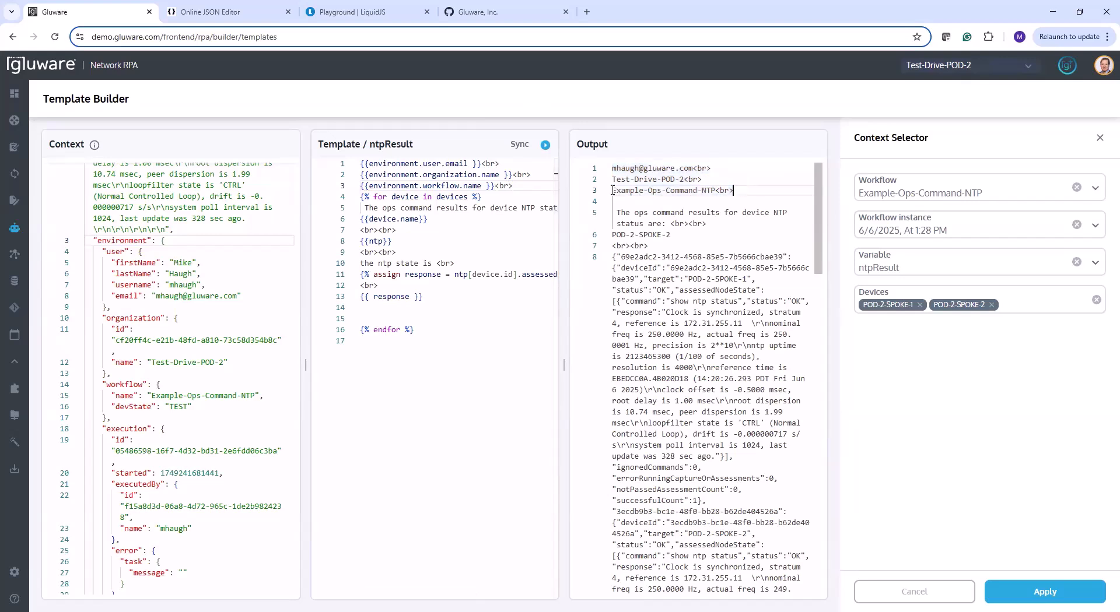
{"action": "left_click_drag", "start_coordinate": [612, 190], "coordinate": [733, 190]}
{"action": "left_click", "coordinate": [738, 191]}
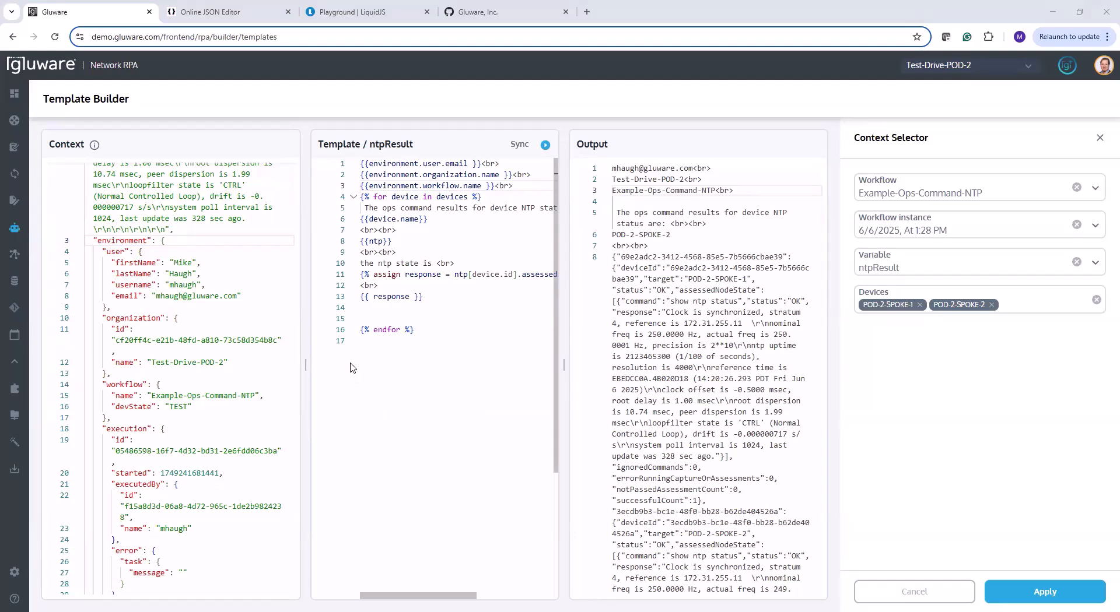
- Switch to Gluware's GitHub page to view its address and public repositories, and return to the Template Builder
{"action": "left_click", "coordinate": [505, 19]}
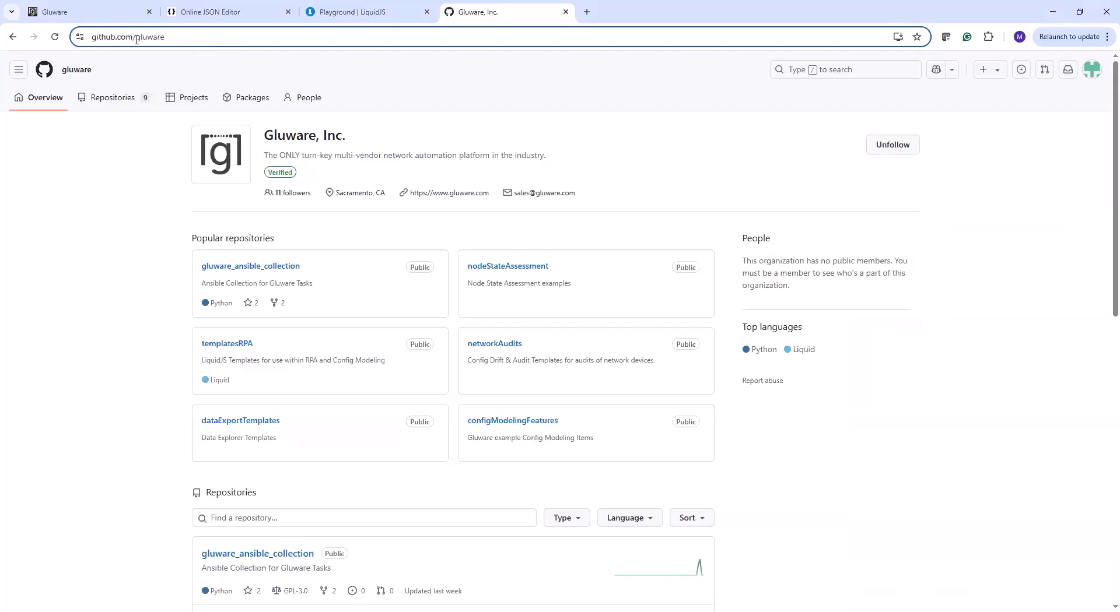
{"action": "left_click_drag", "start_coordinate": [135, 39], "coordinate": [198, 51]}
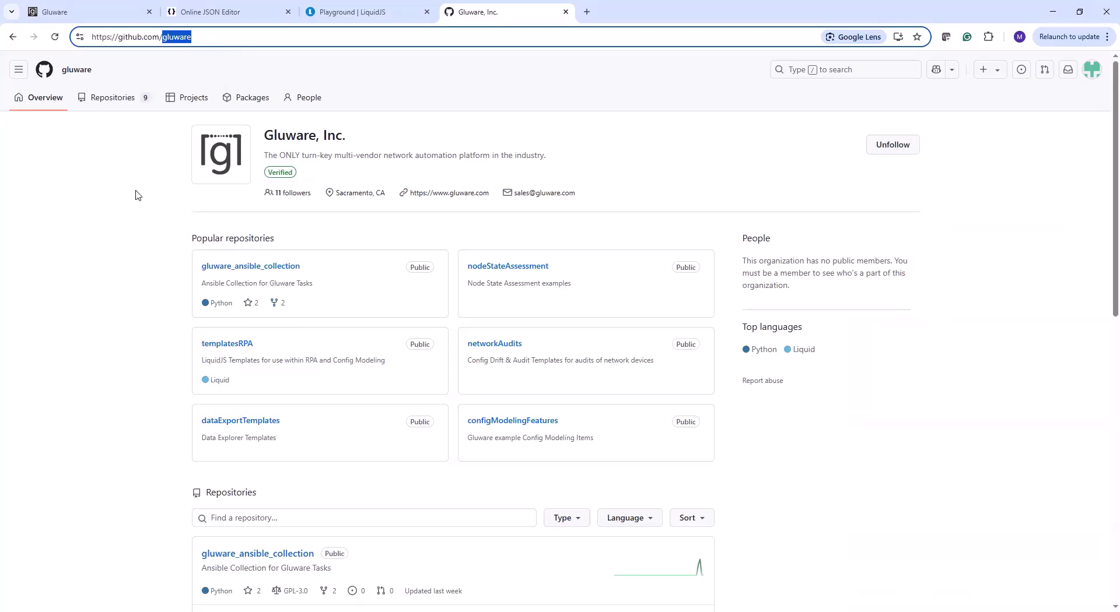
{"action": "left_click", "coordinate": [113, 18]}
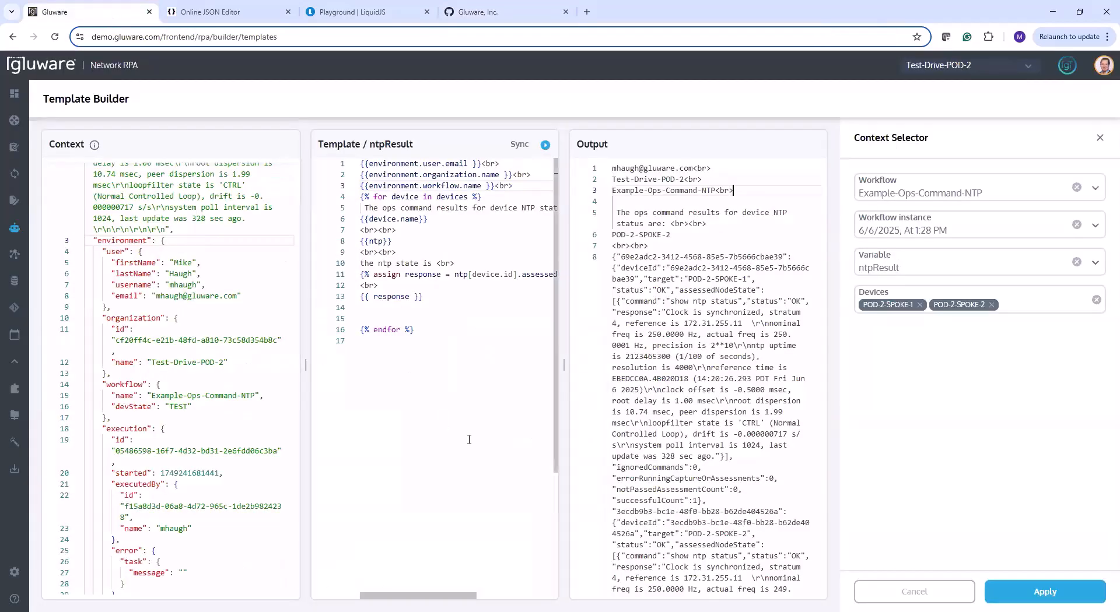